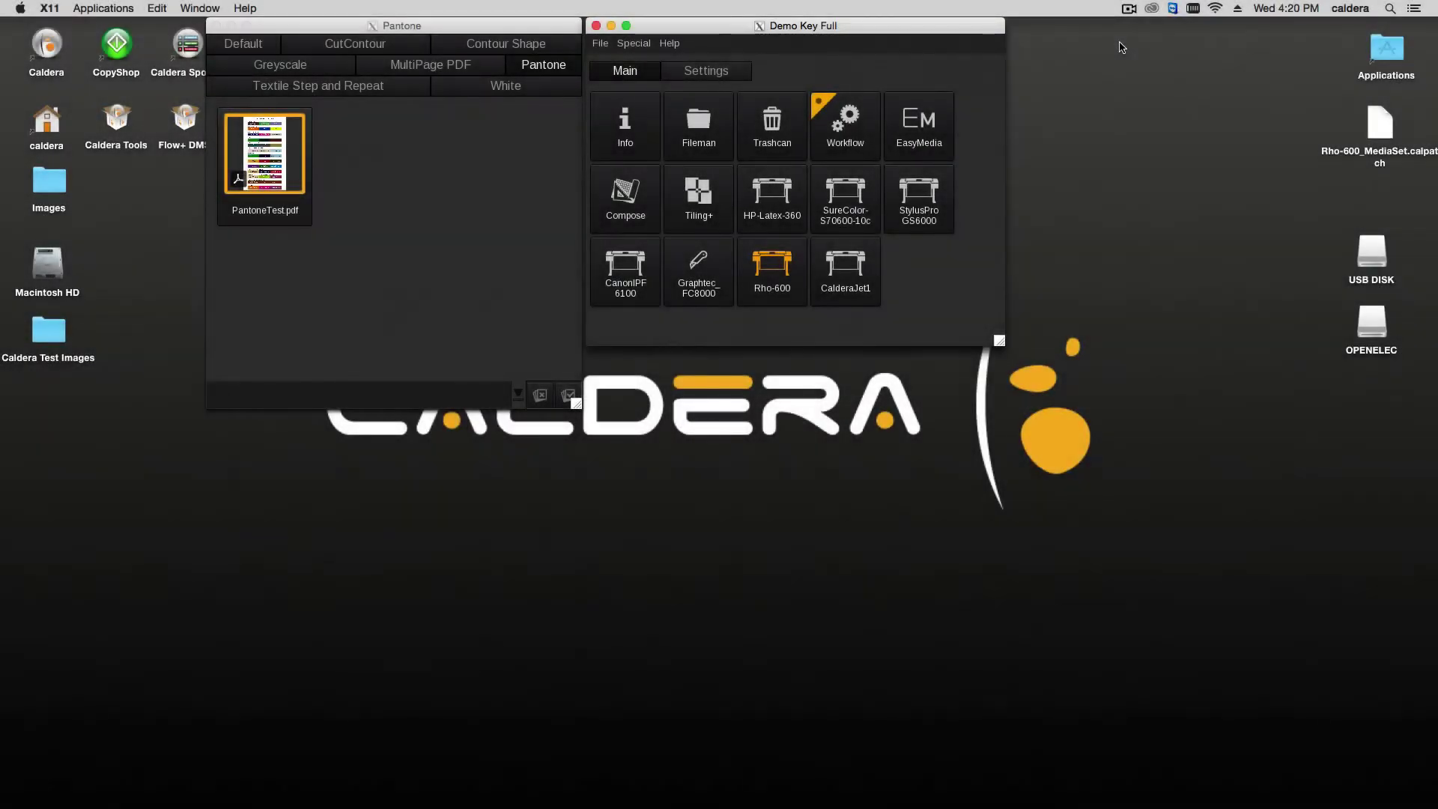
Open the Rho-600 printer's job window from the Demo Key Full main window
double_click(783, 260)
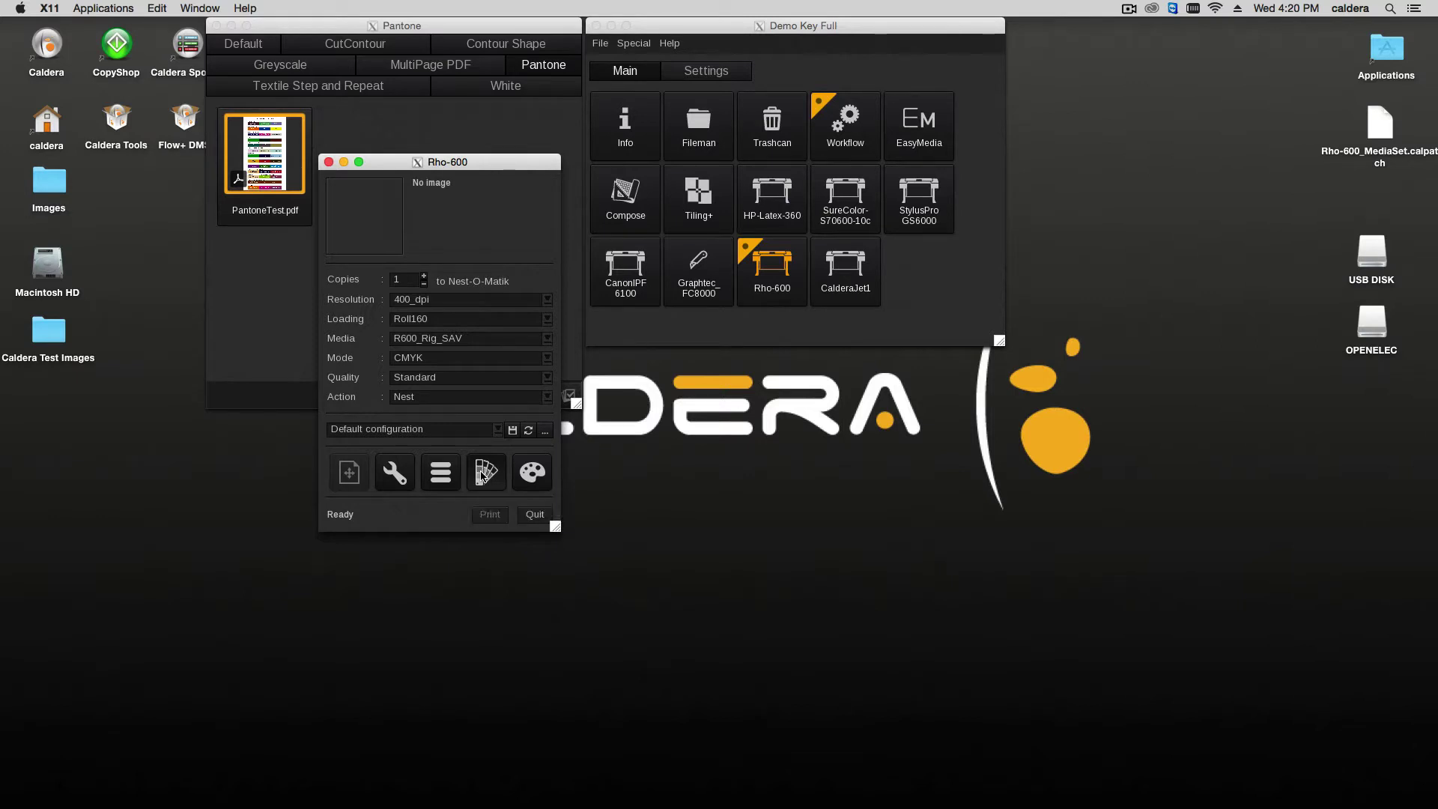
Open the Rho-600's Spot colors window, move it right of the printer window and widen it
left_click(483, 474)
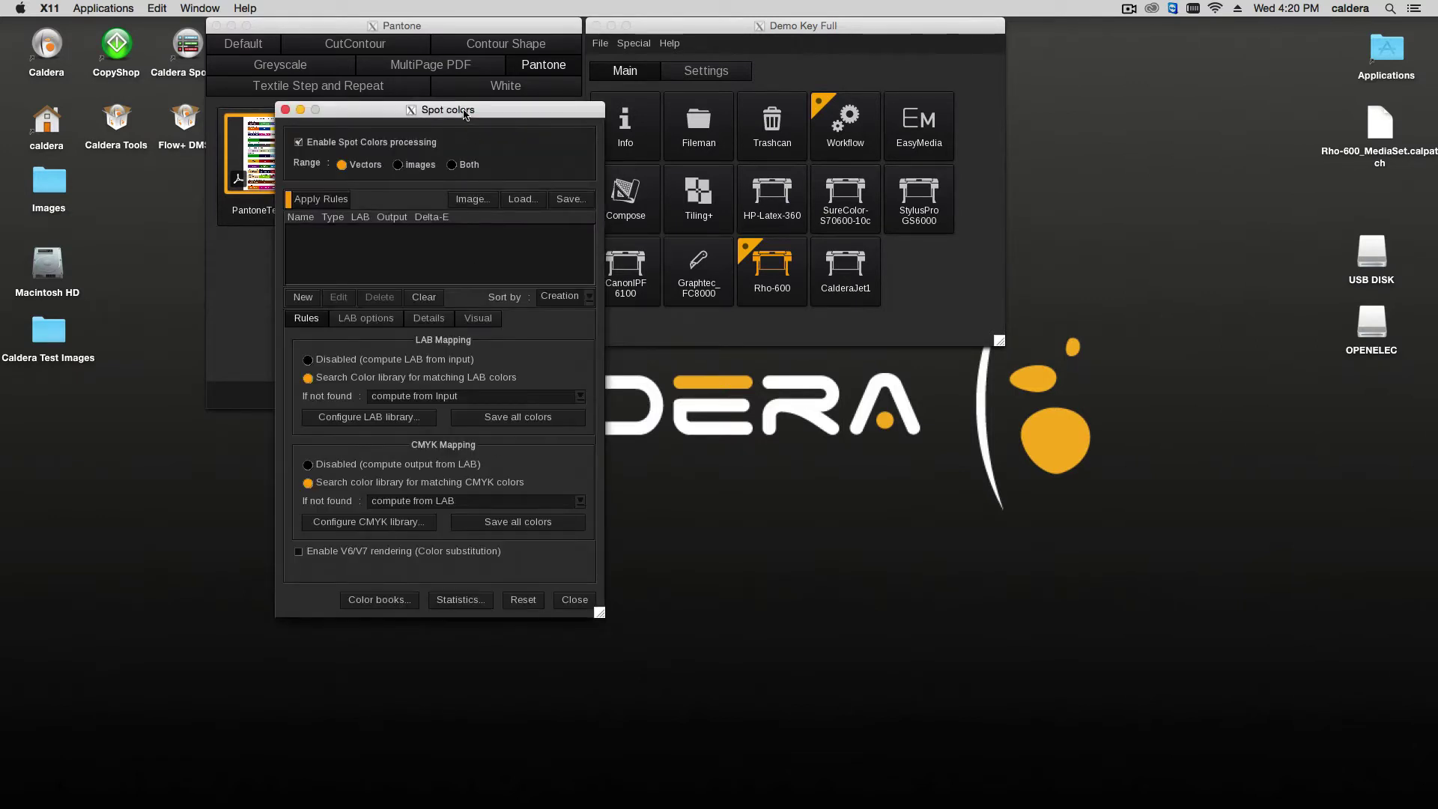
left_click_drag(466, 114, 762, 113)
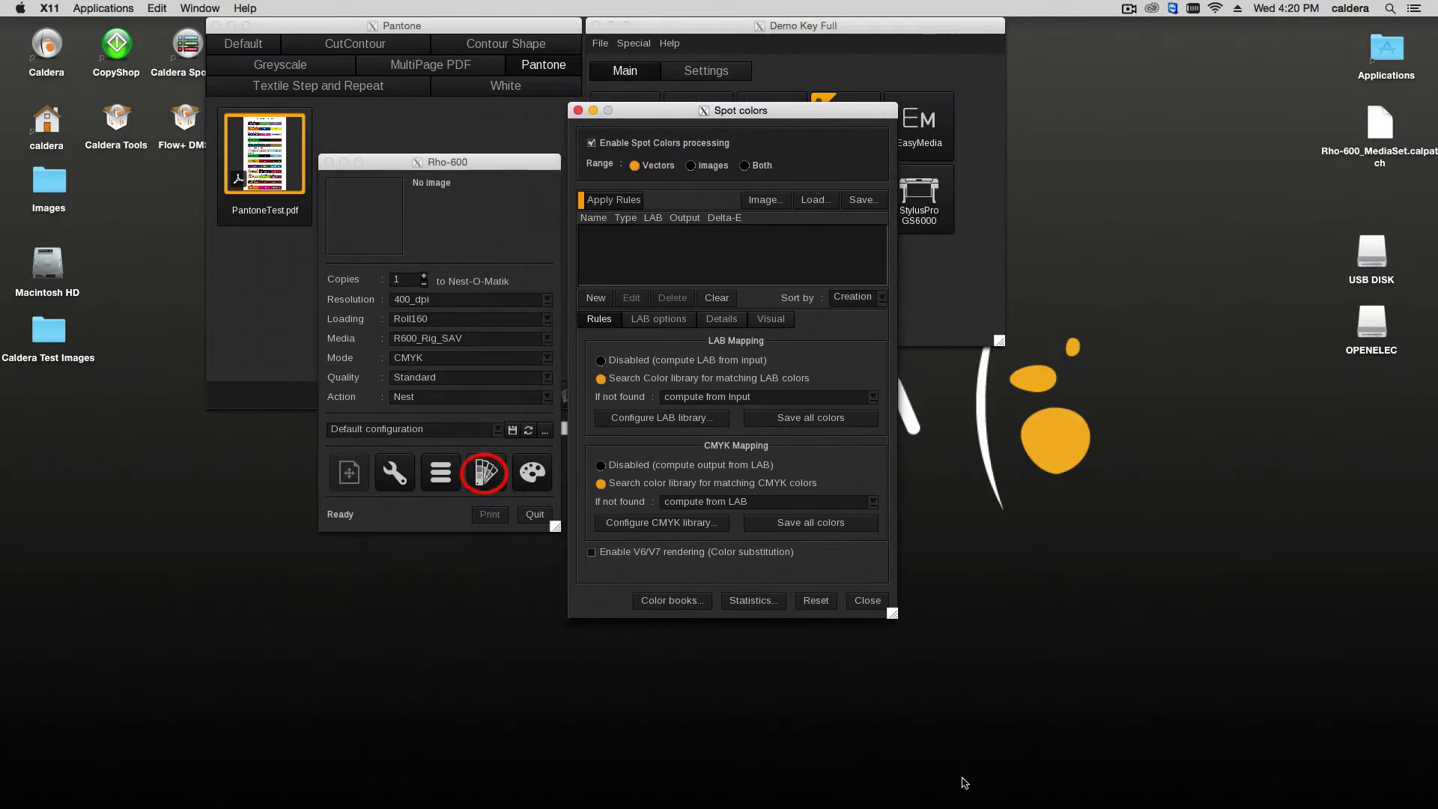
left_click_drag(904, 624, 978, 623)
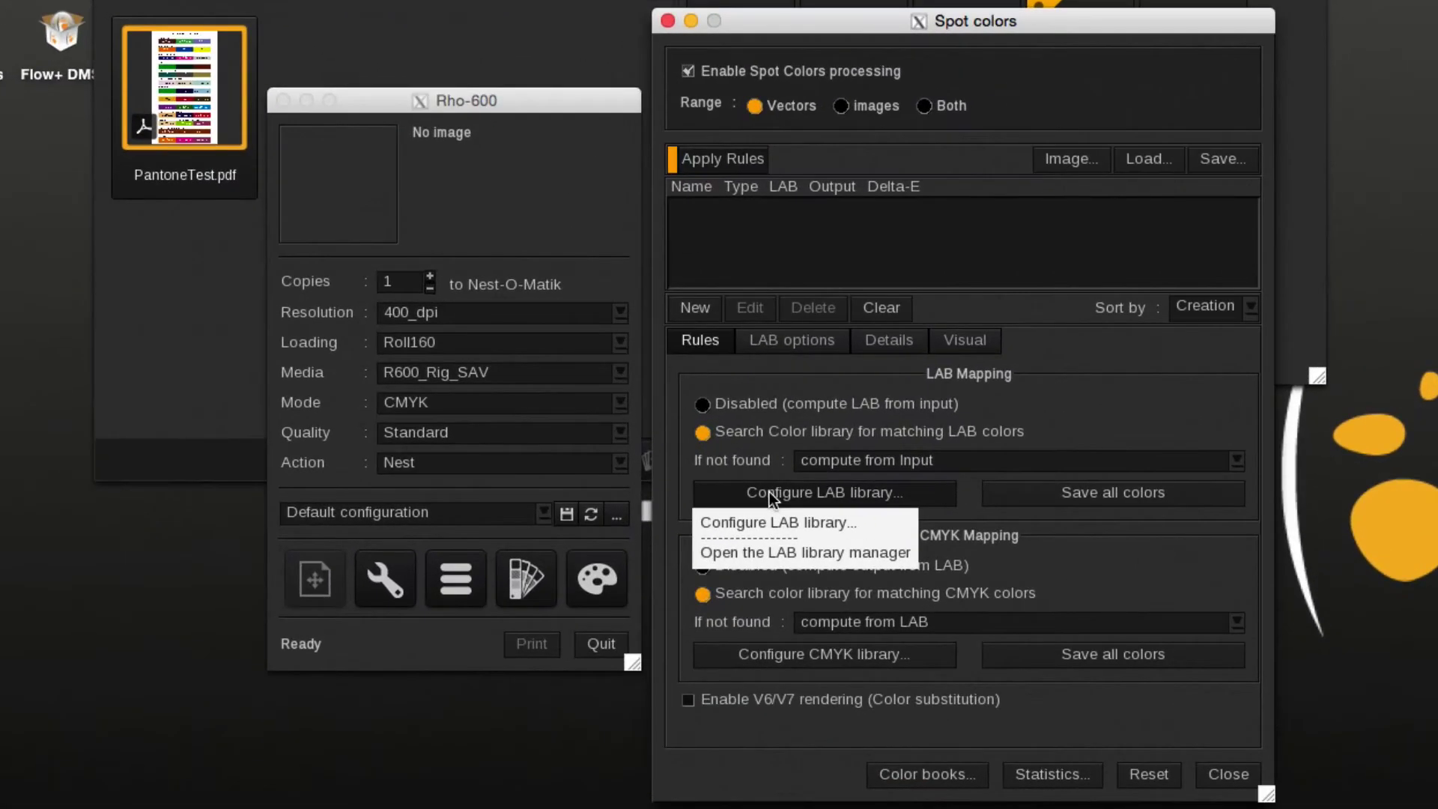
left_click(770, 491)
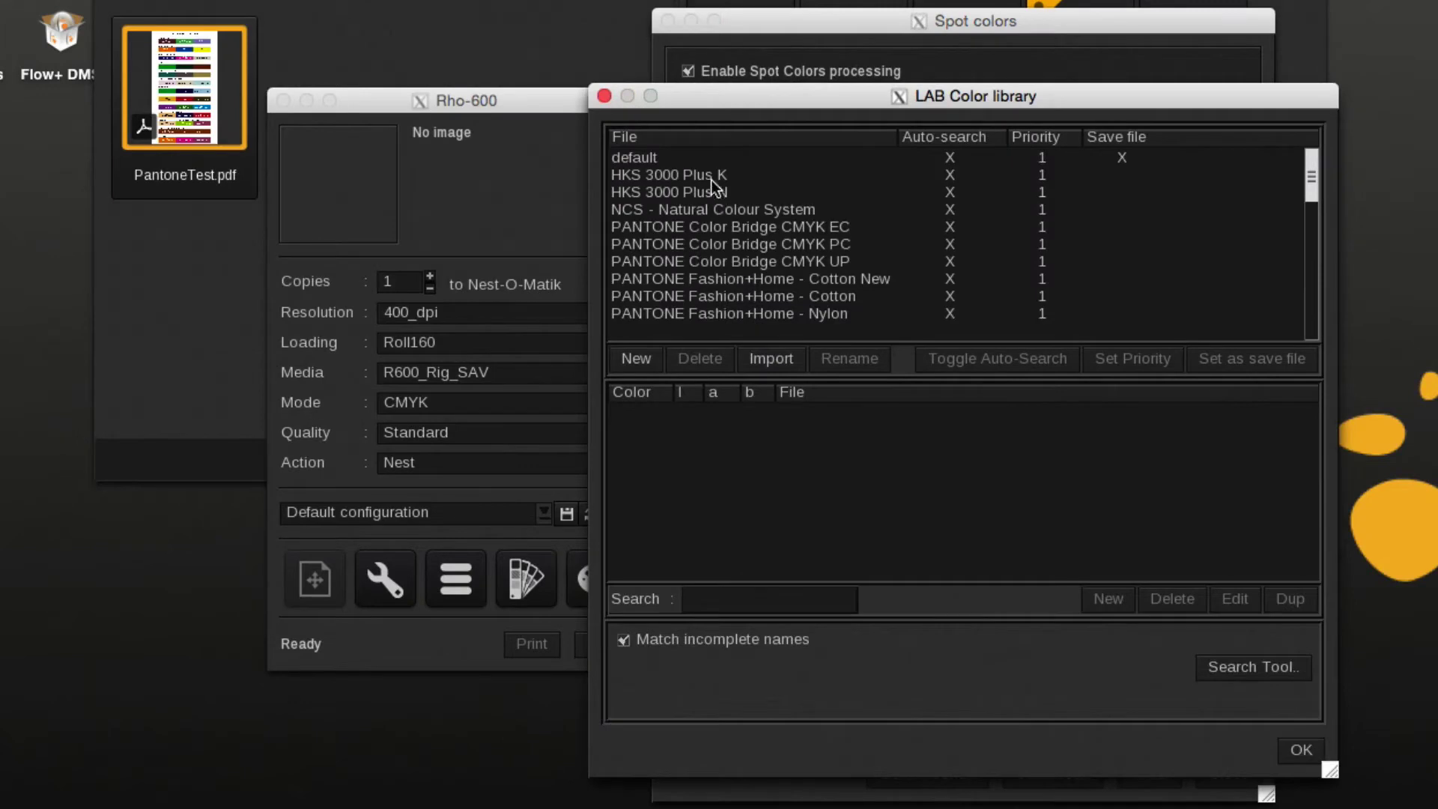
left_click_drag(742, 105, 793, 105)
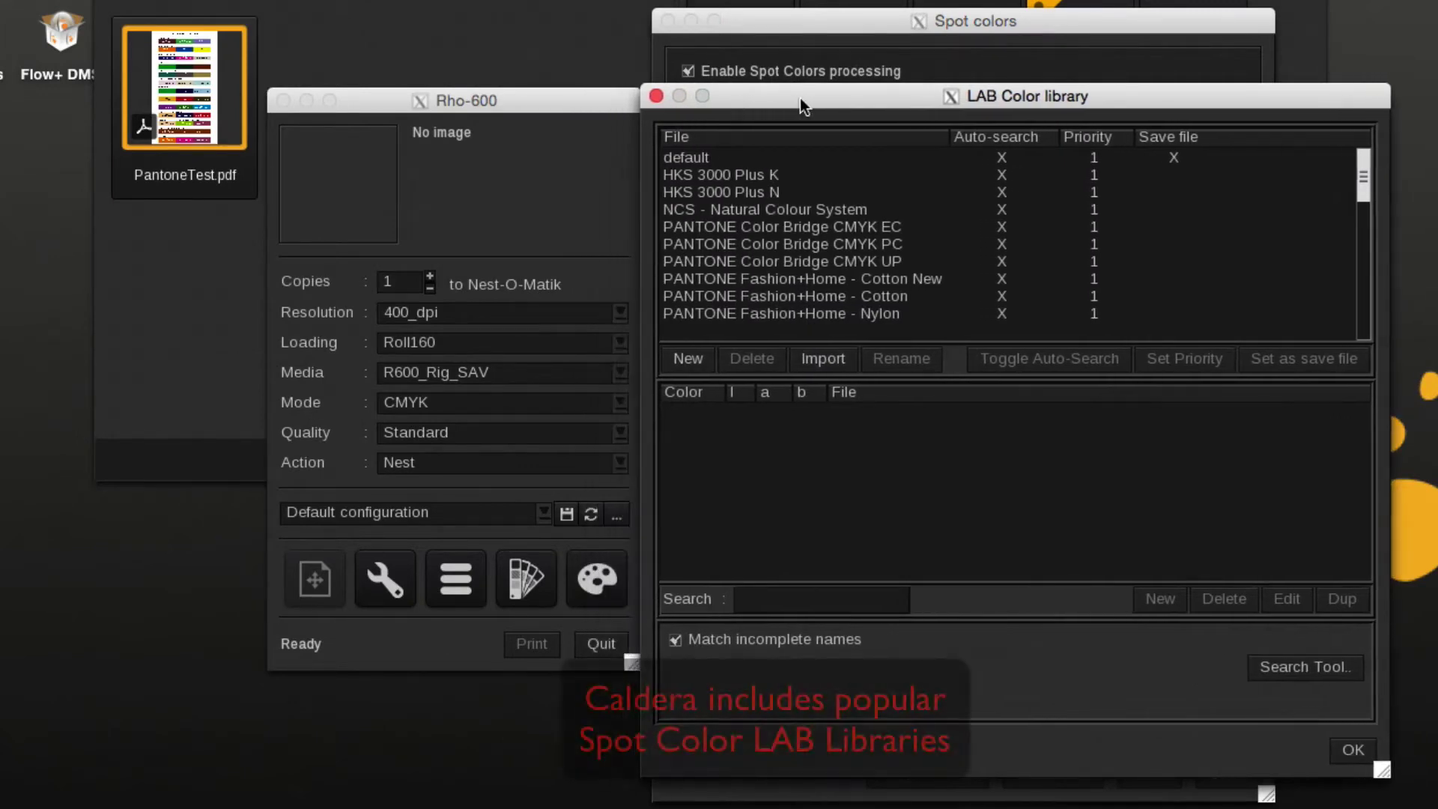
left_click(743, 174)
left_click(747, 192)
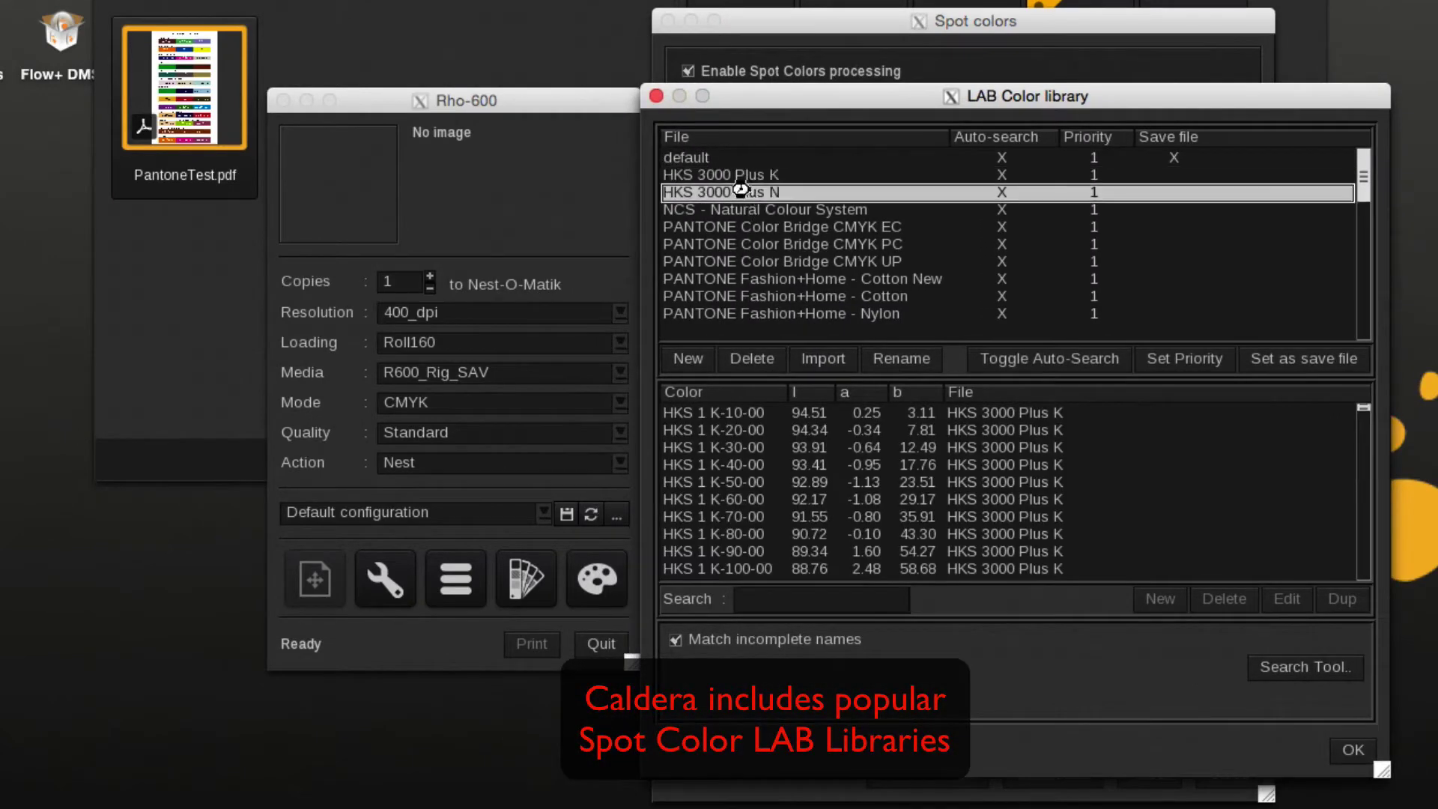
left_click(745, 212)
left_click(753, 227)
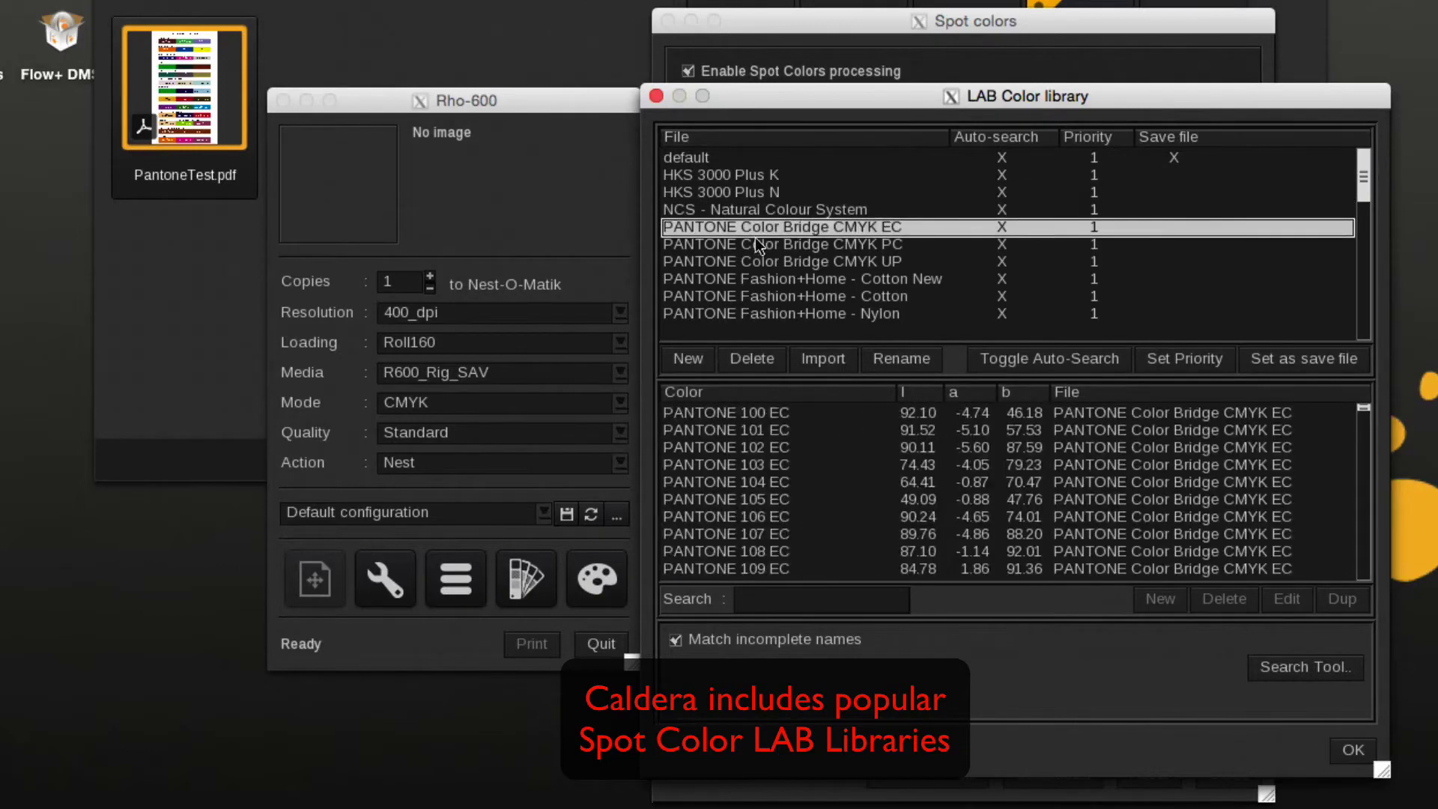
left_click(755, 244)
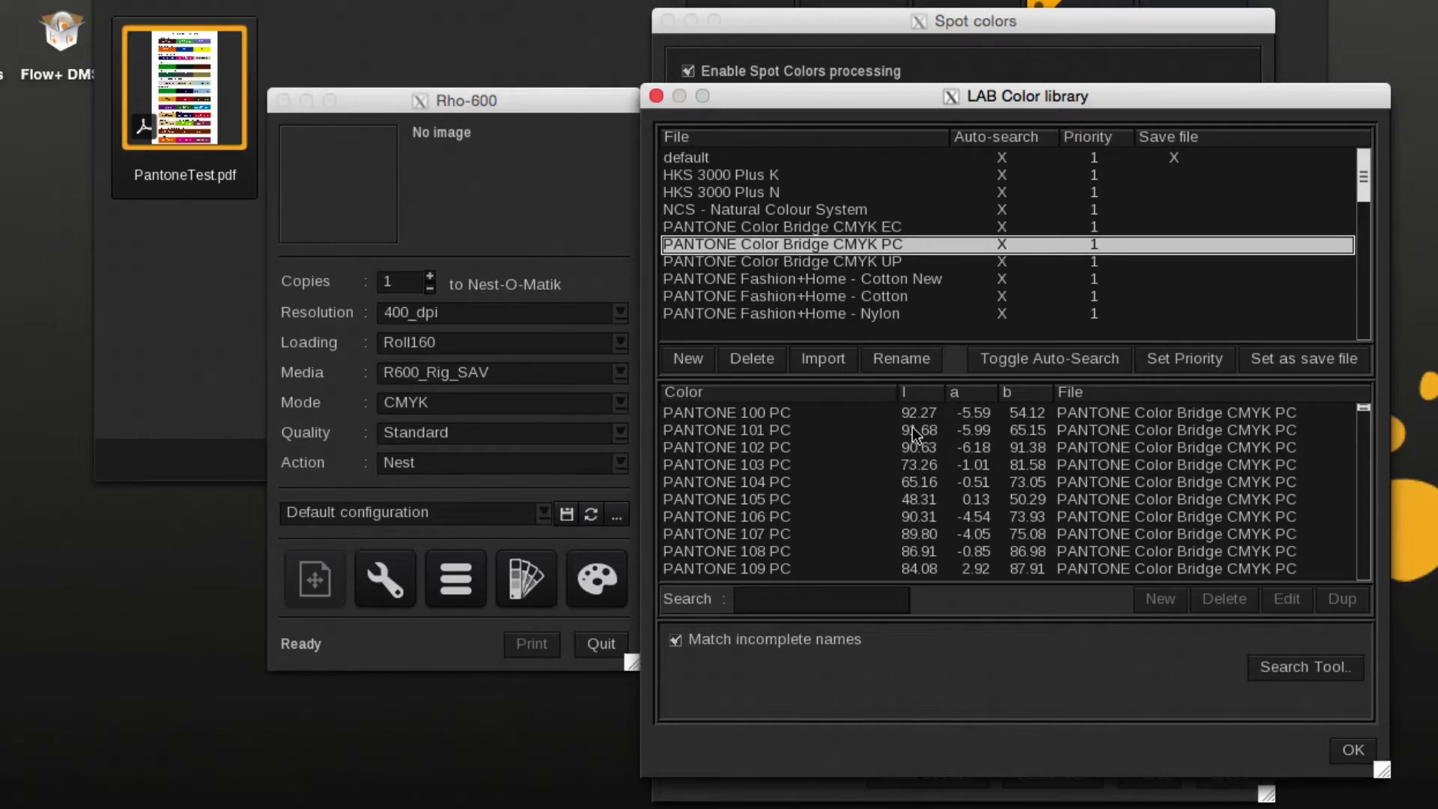
left_click(796, 266)
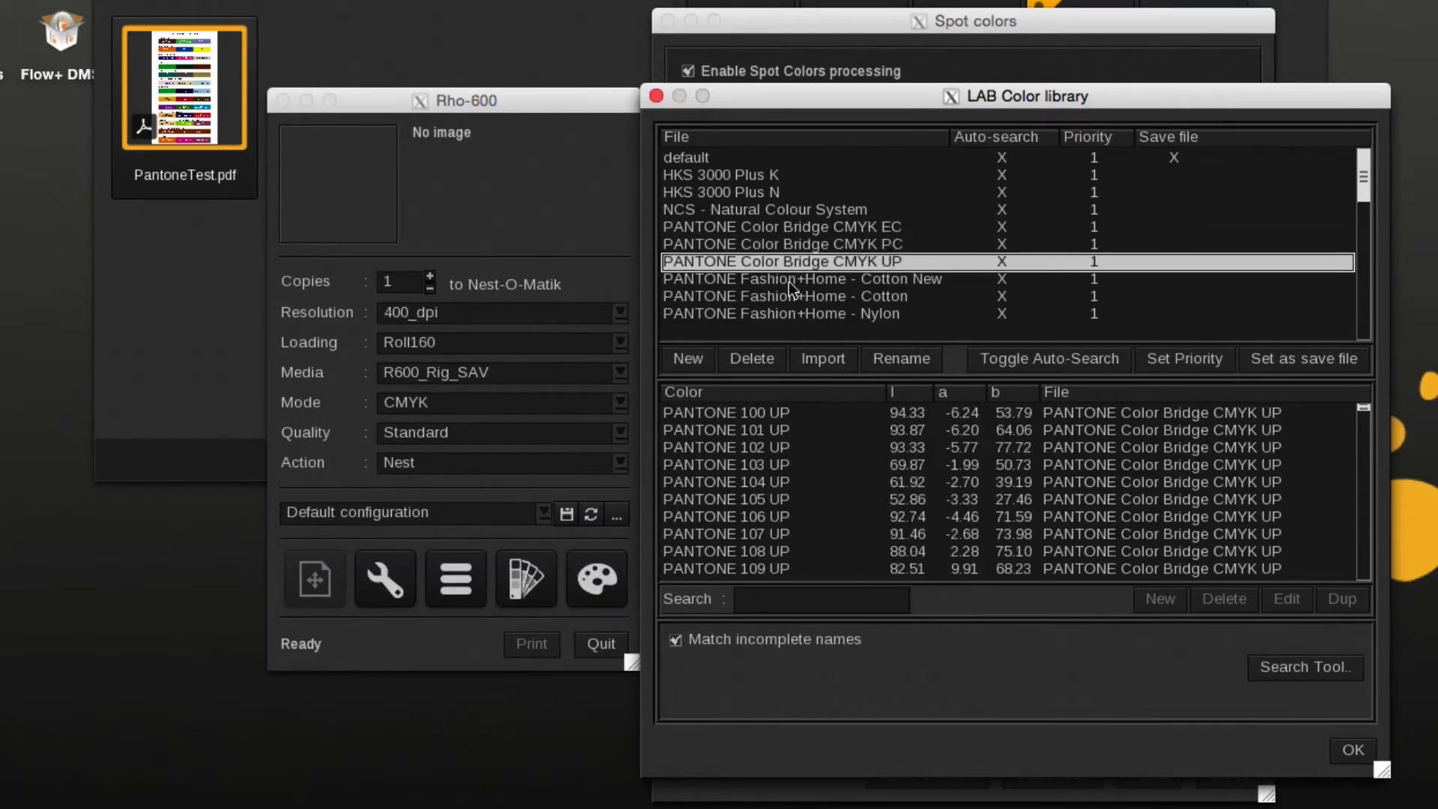
left_click(789, 282)
left_click(779, 416)
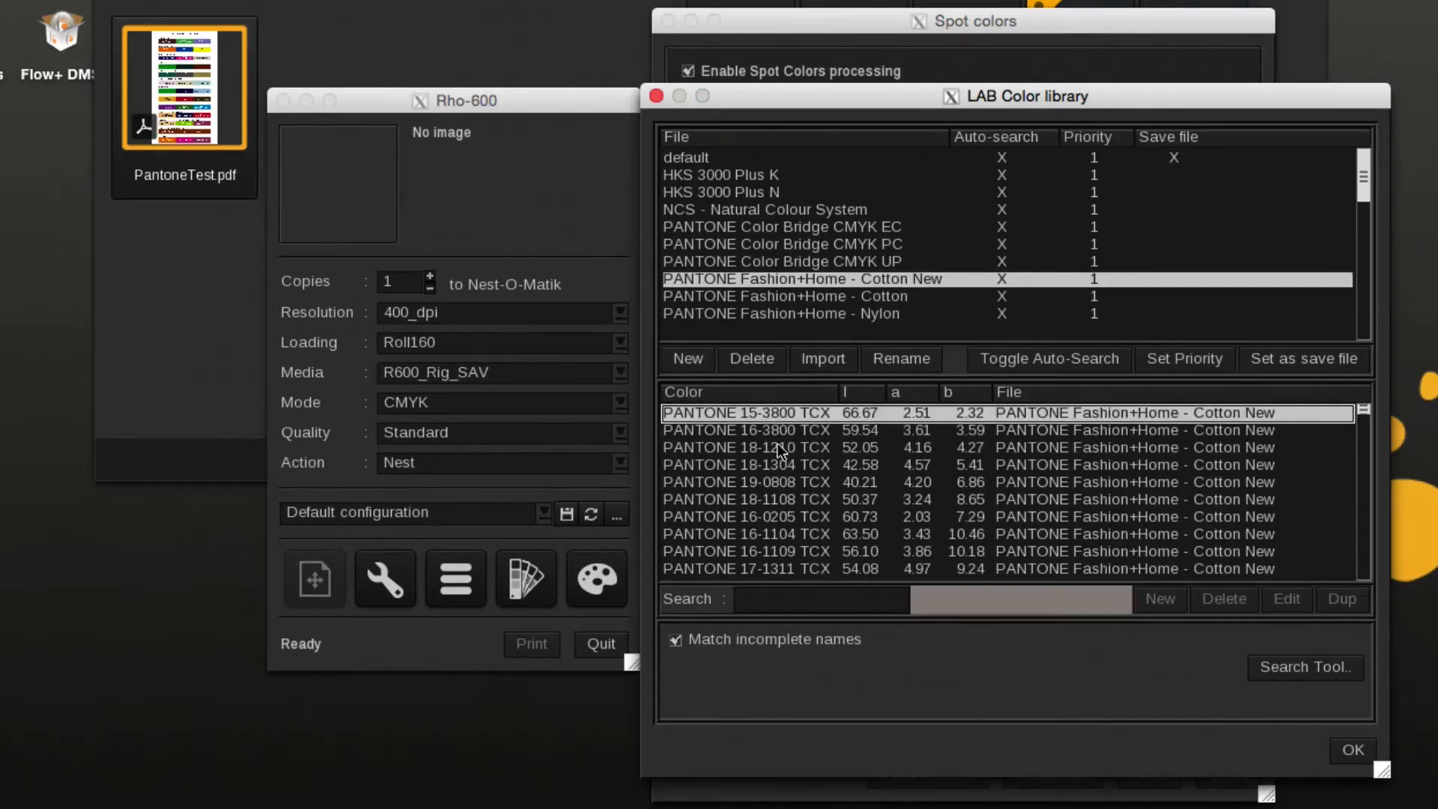
left_click(776, 461)
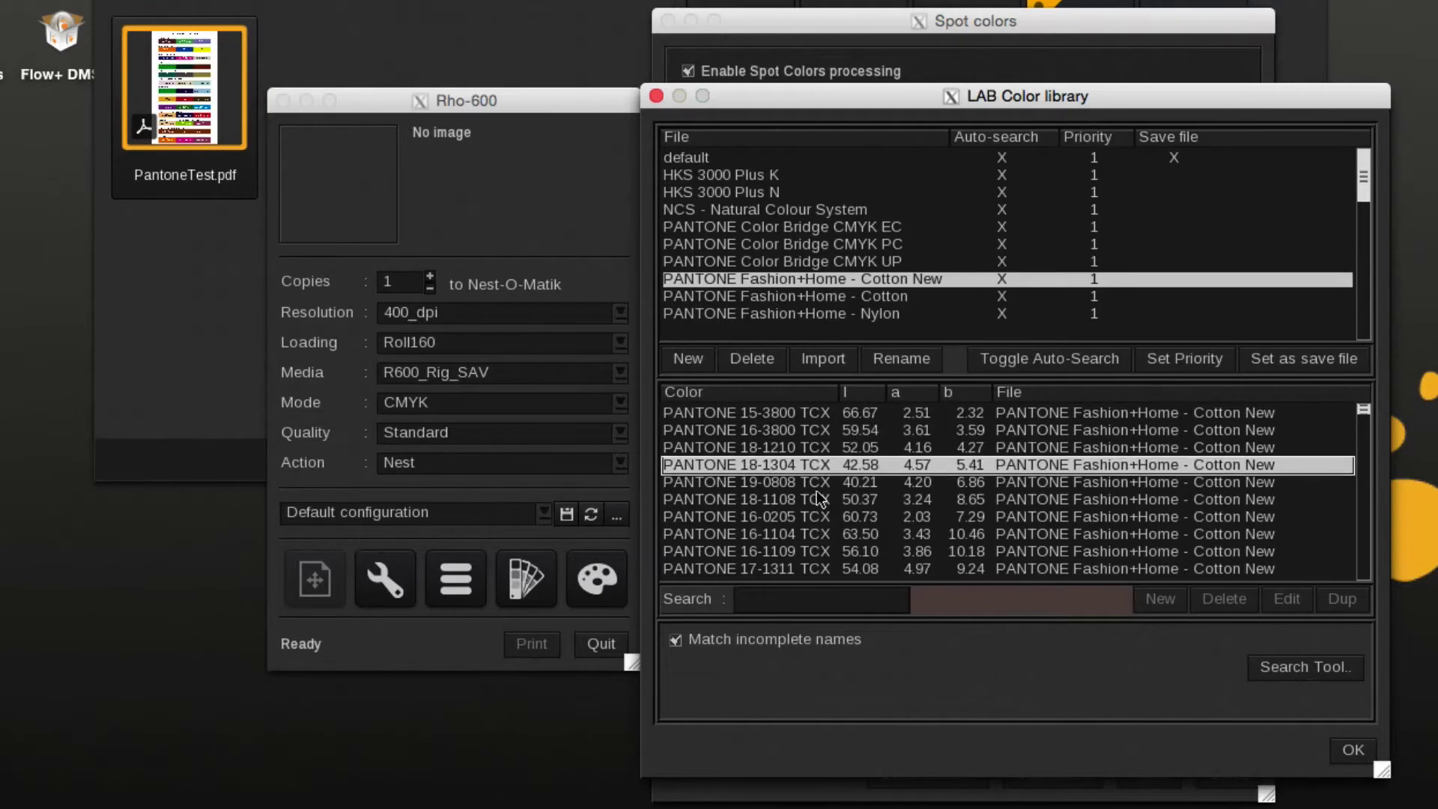
left_click(818, 483)
left_click(807, 466)
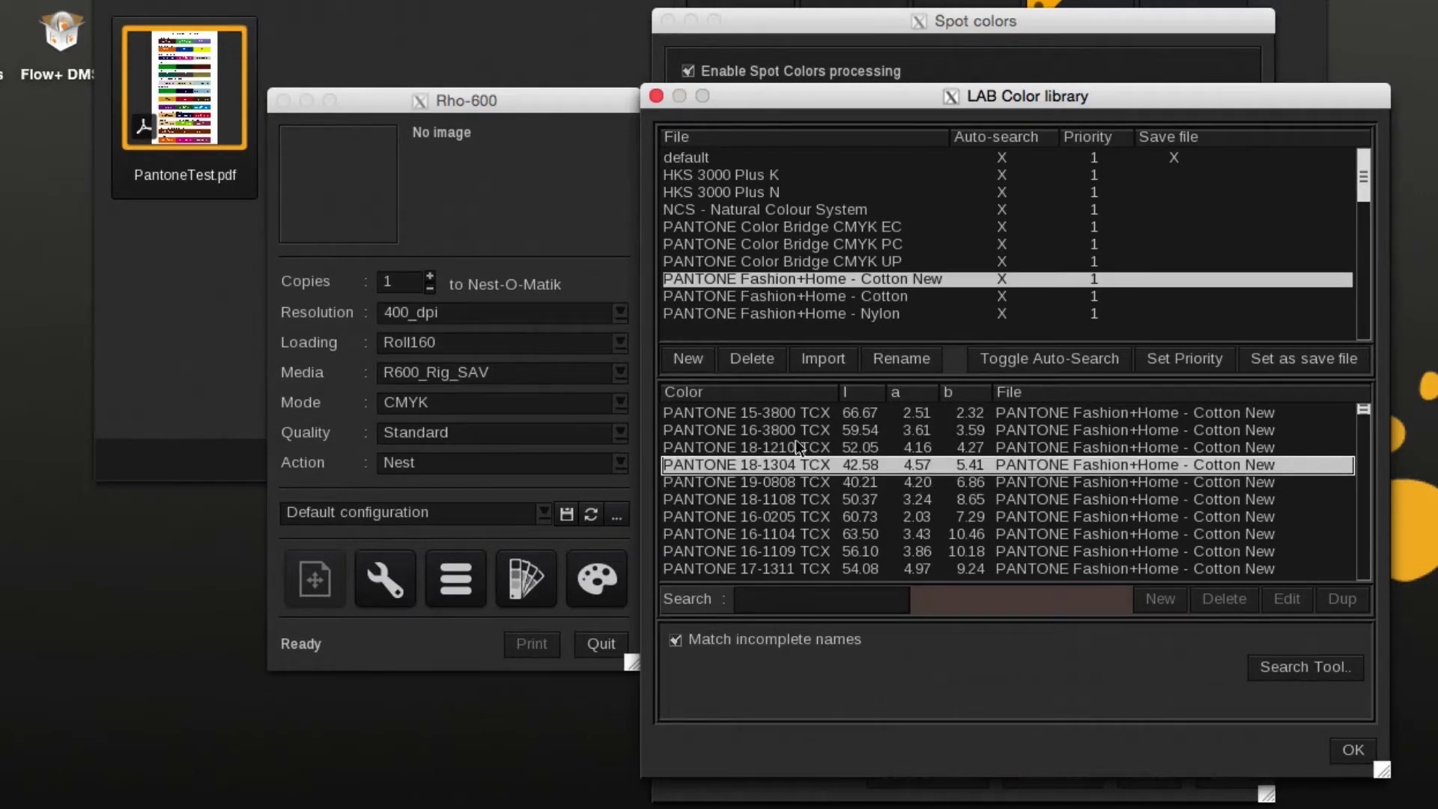
left_click(780, 296)
left_click(780, 313)
scroll(815, 453, "down", 3)
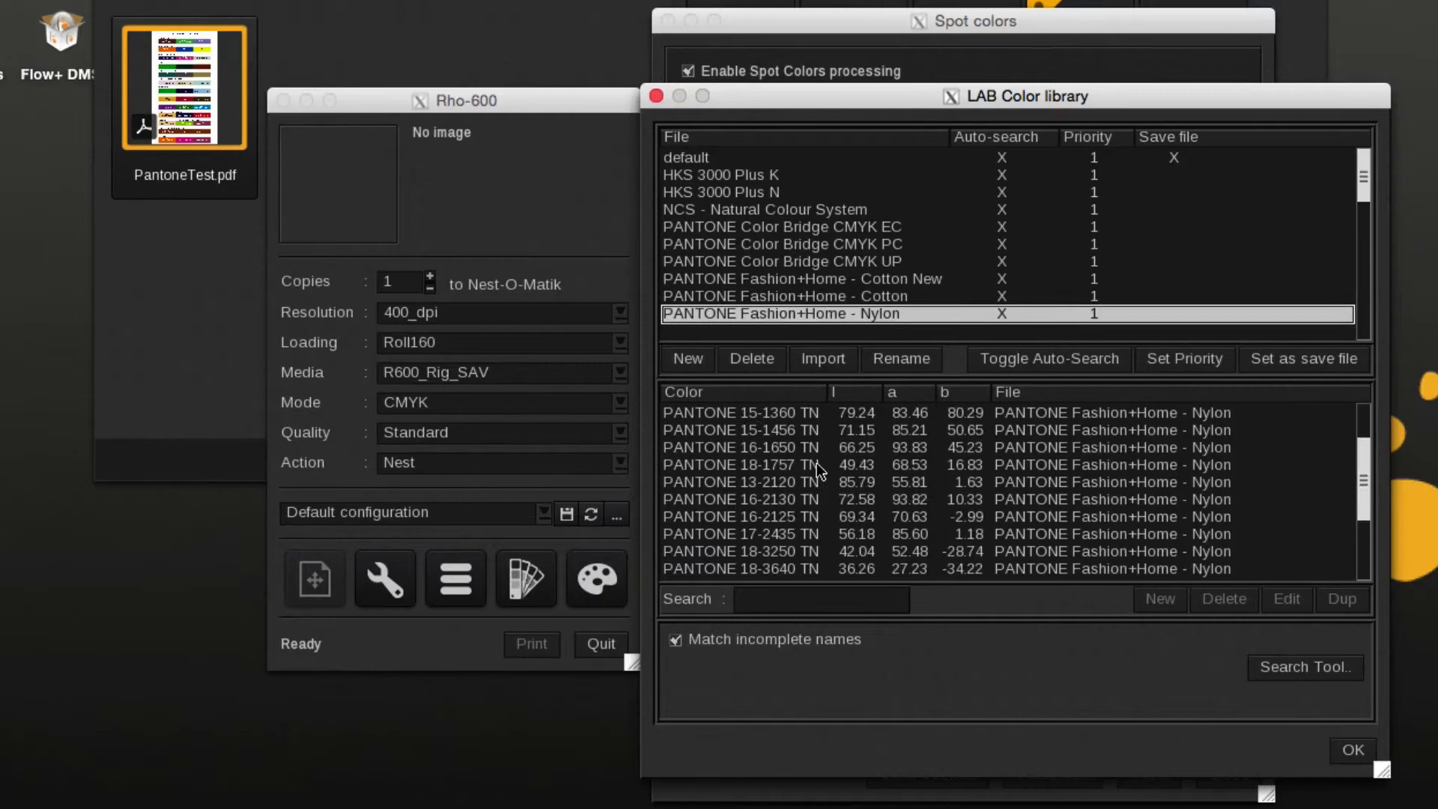
left_click(798, 501)
left_click(811, 537)
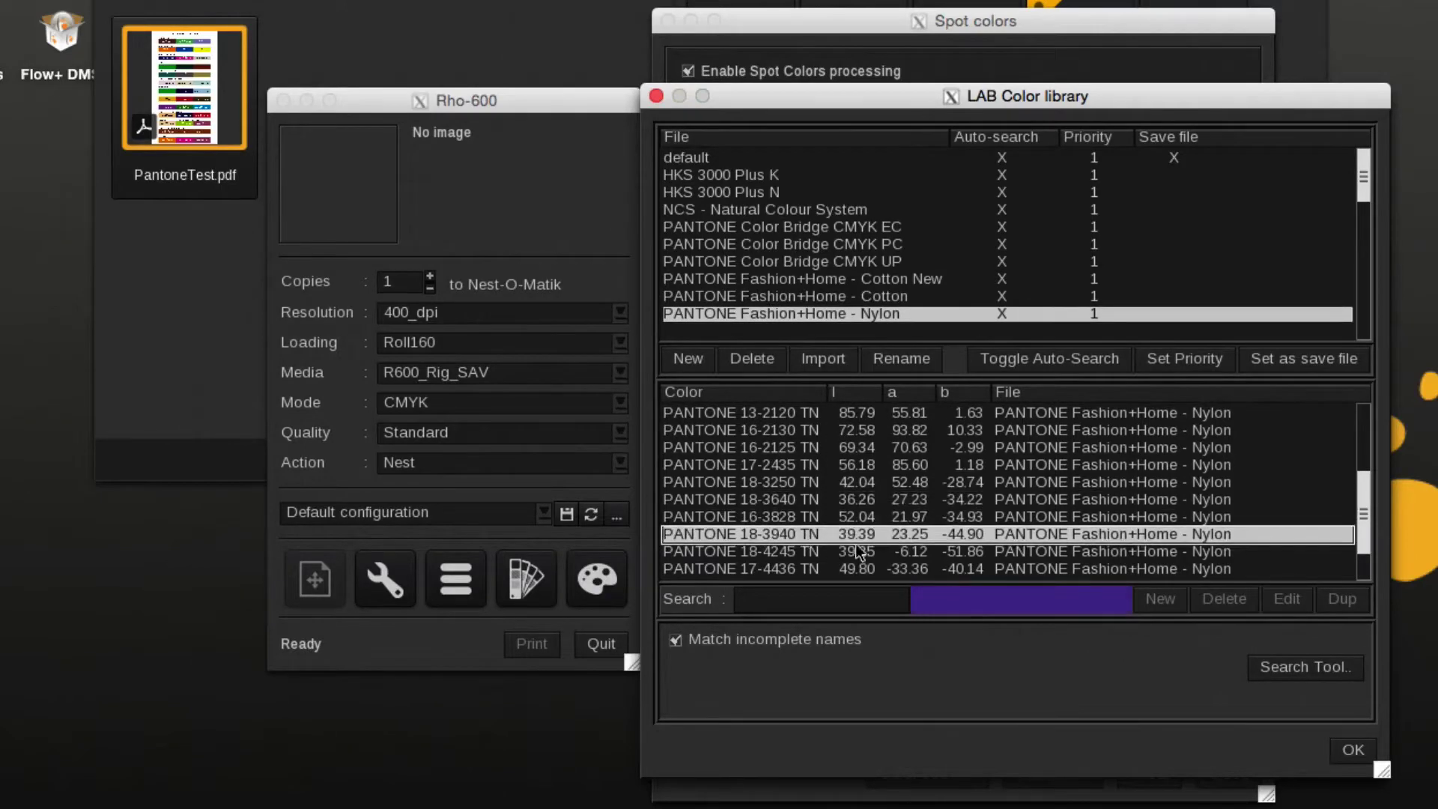
left_click(897, 555)
left_click(874, 485)
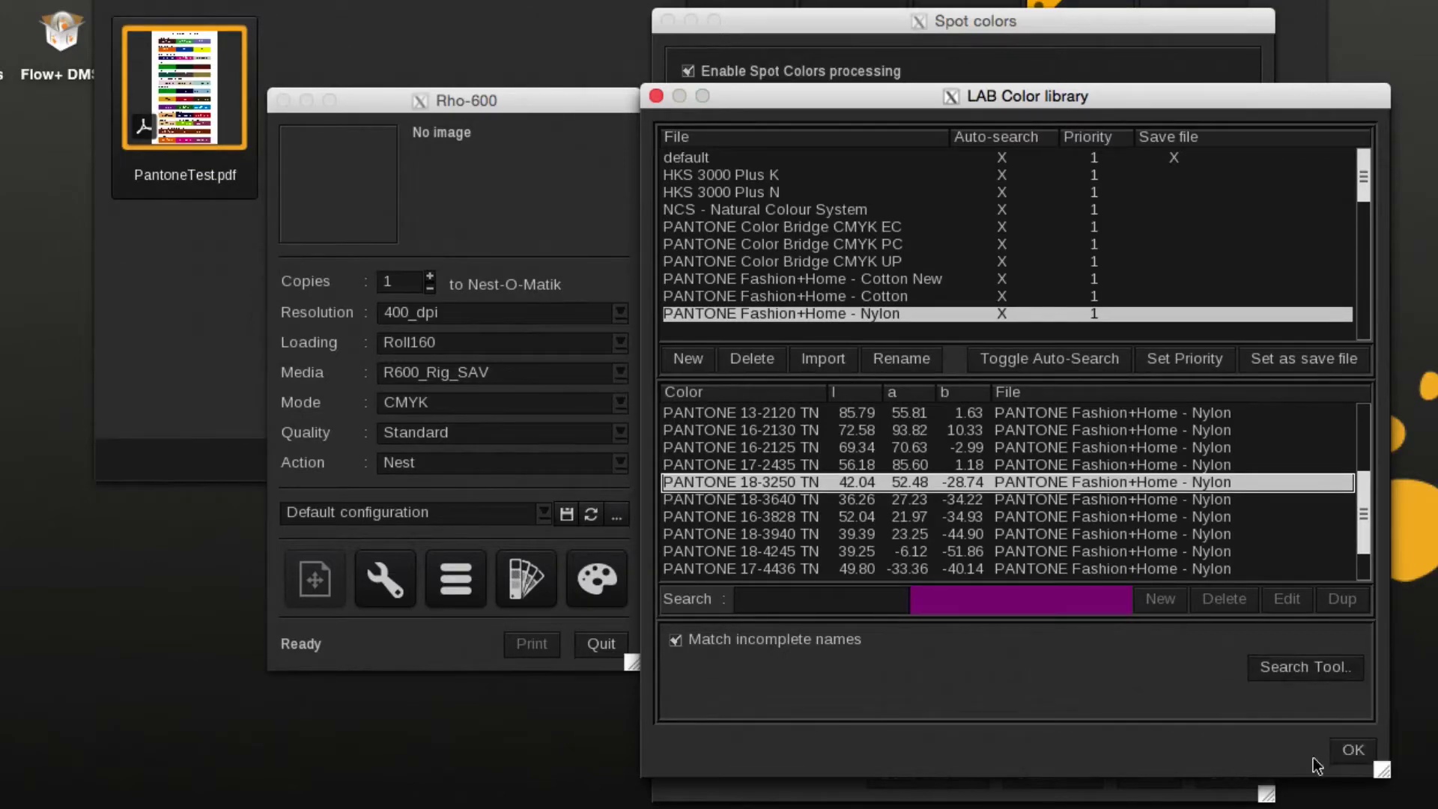
left_click(1353, 752)
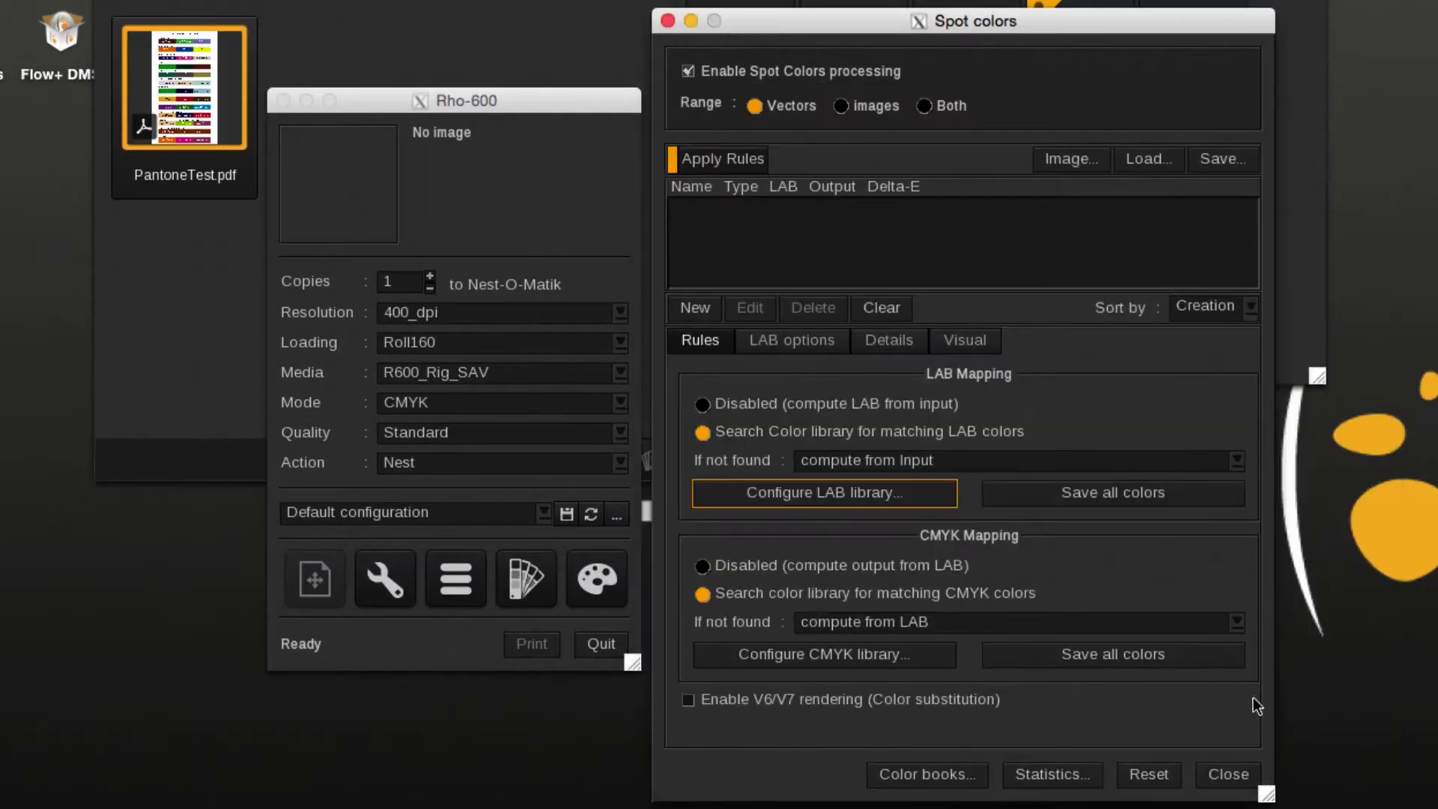
left_click(816, 658)
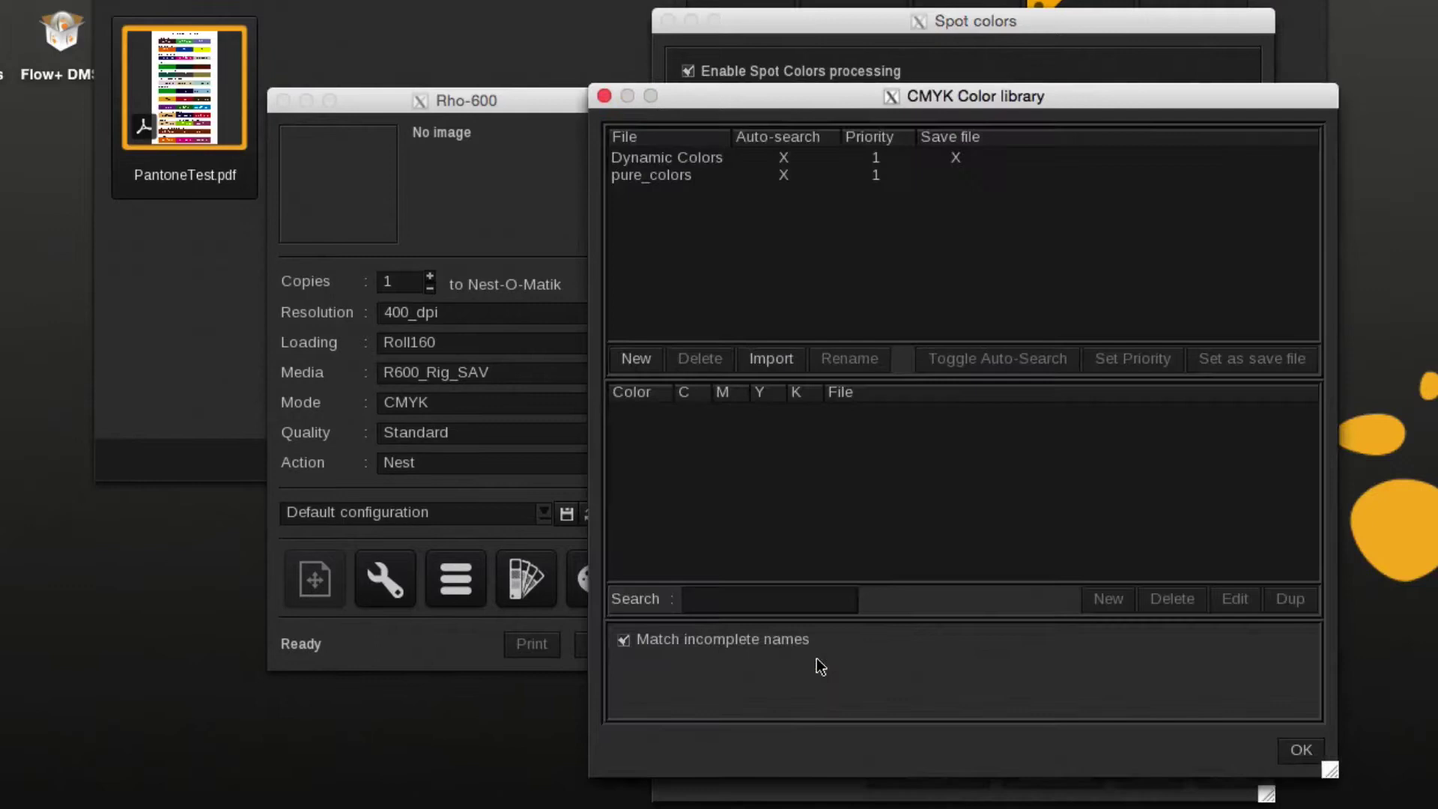
left_click(686, 160)
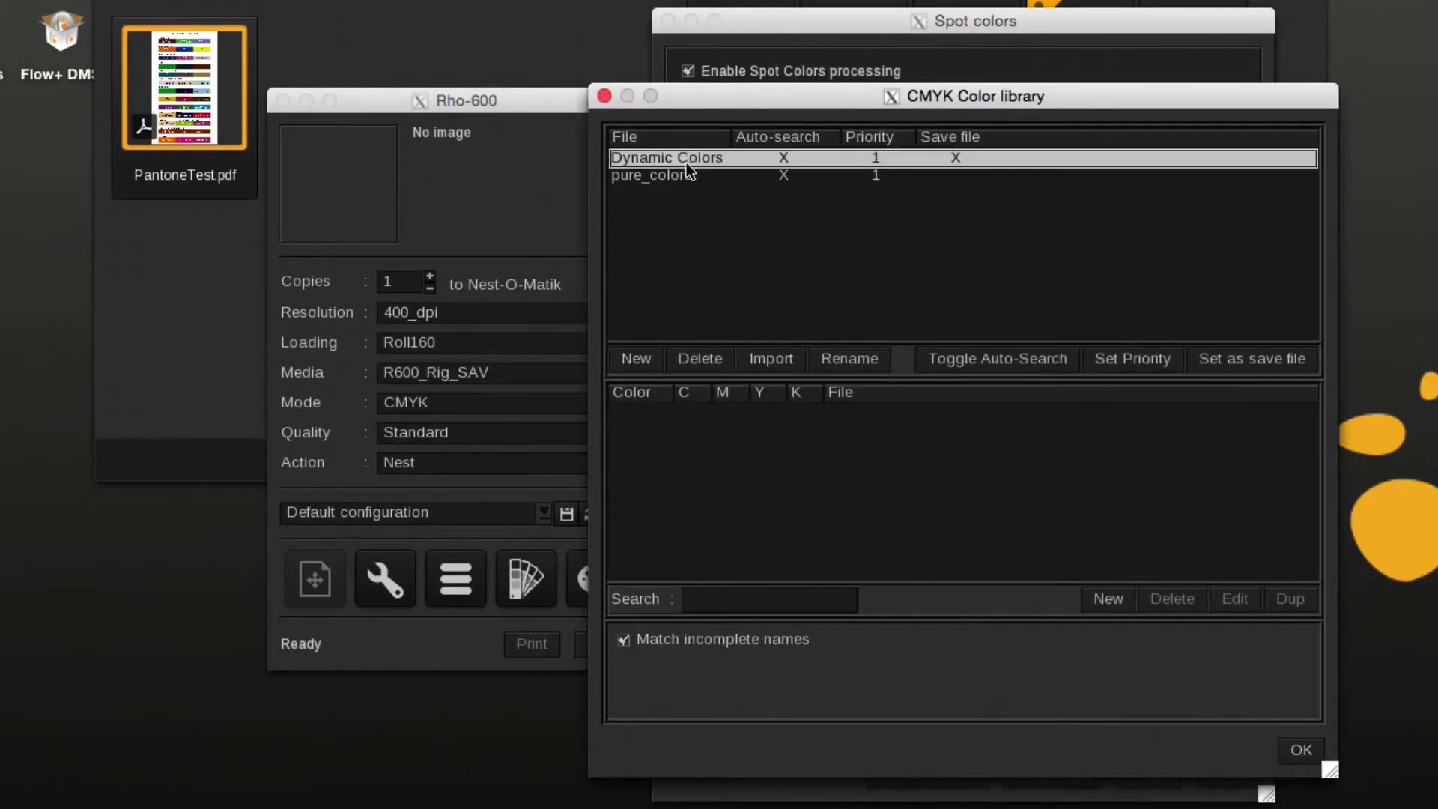
left_click(678, 177)
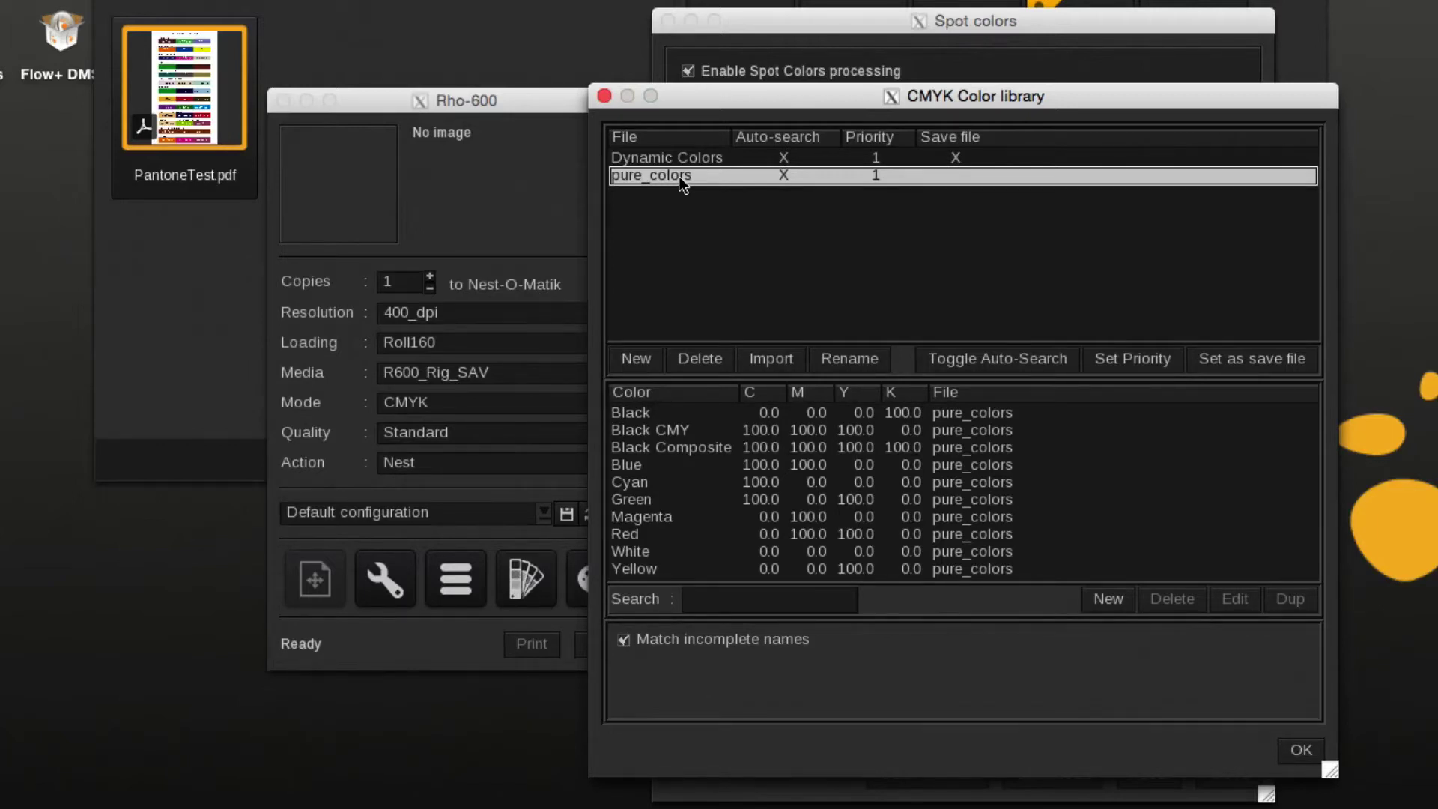
left_click(1305, 752)
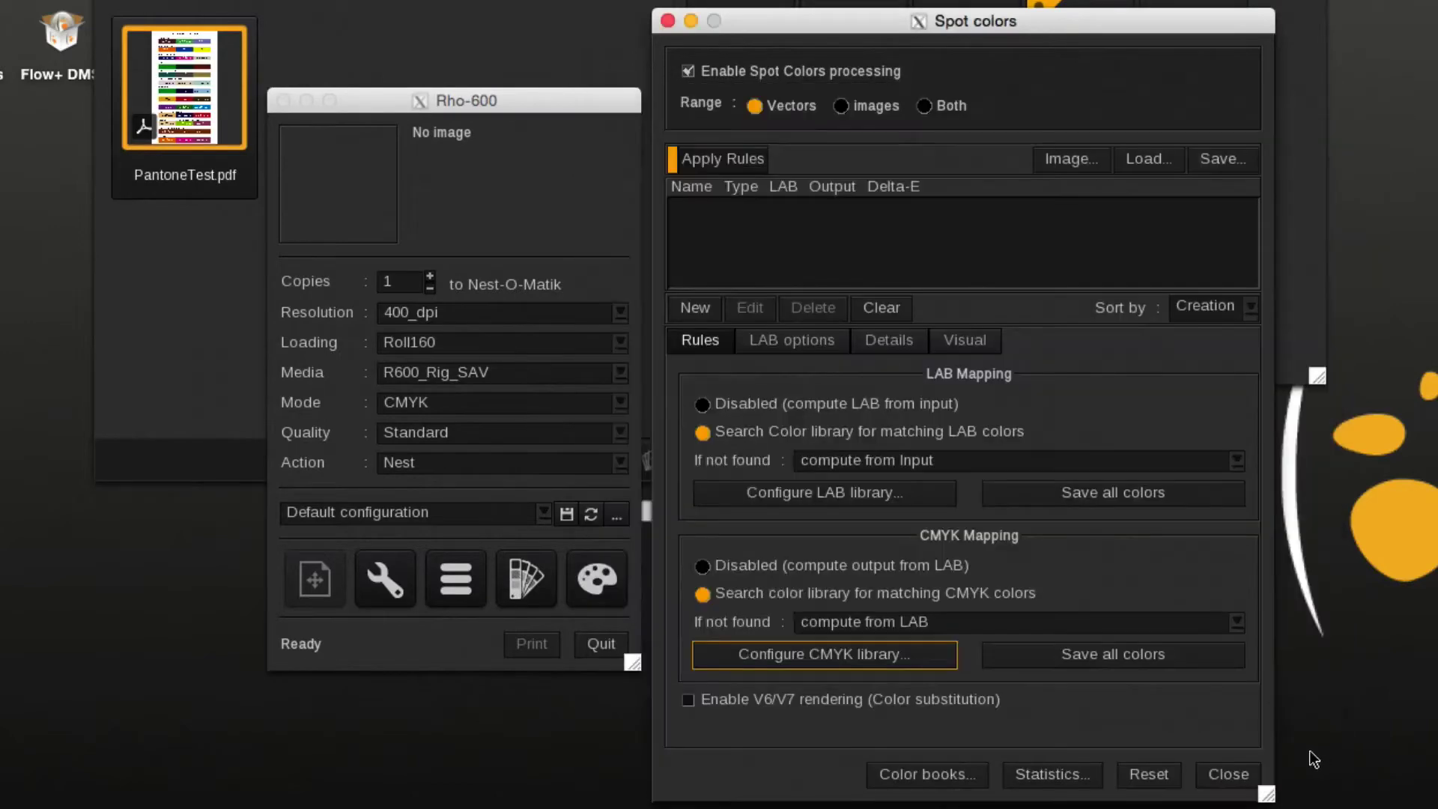
Load PantoneTest.pdf and inspect its four PANTONE rules (Delta-E 13.5, 27.5, 5.2, 3.0)
left_click(1204, 773)
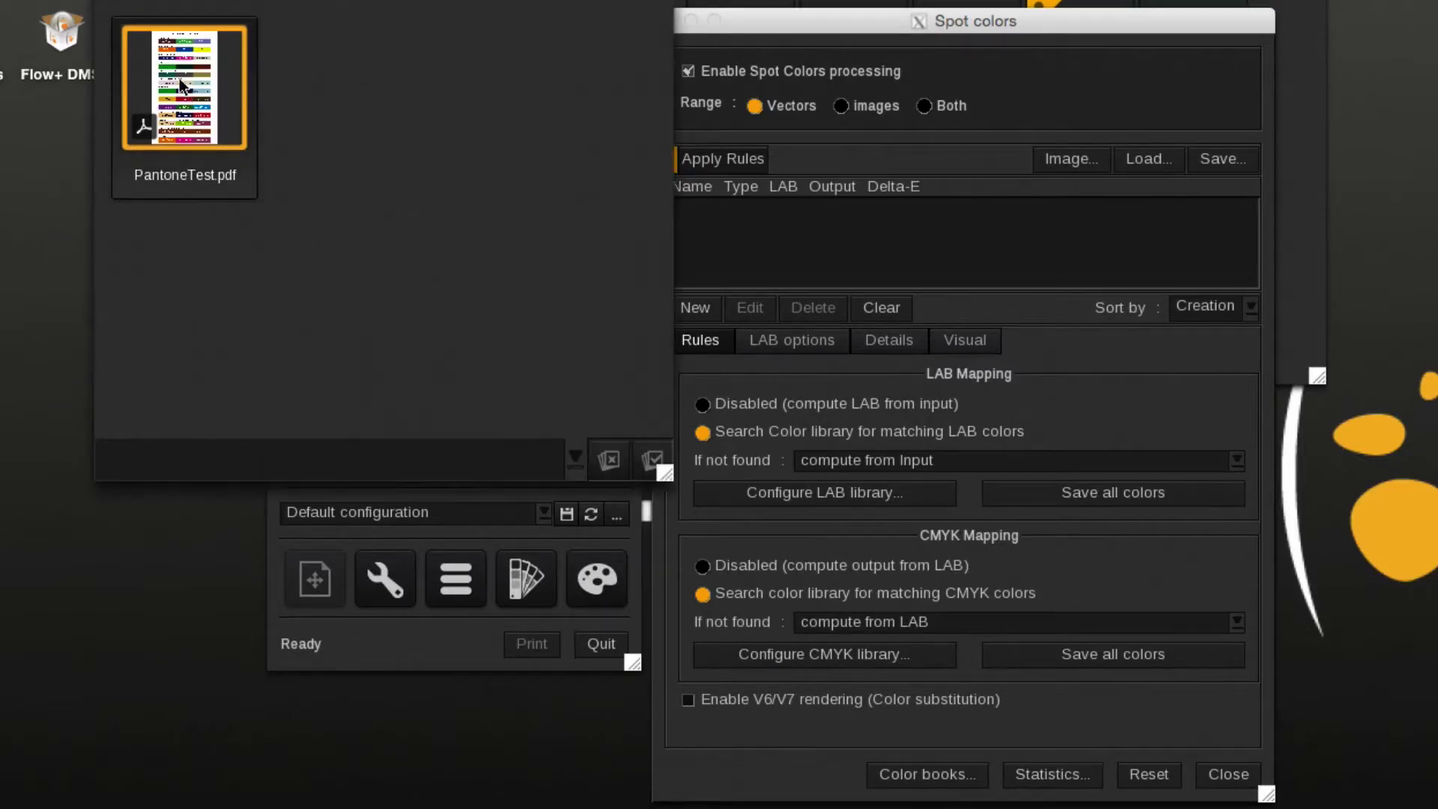
left_click_drag(184, 90, 869, 282)
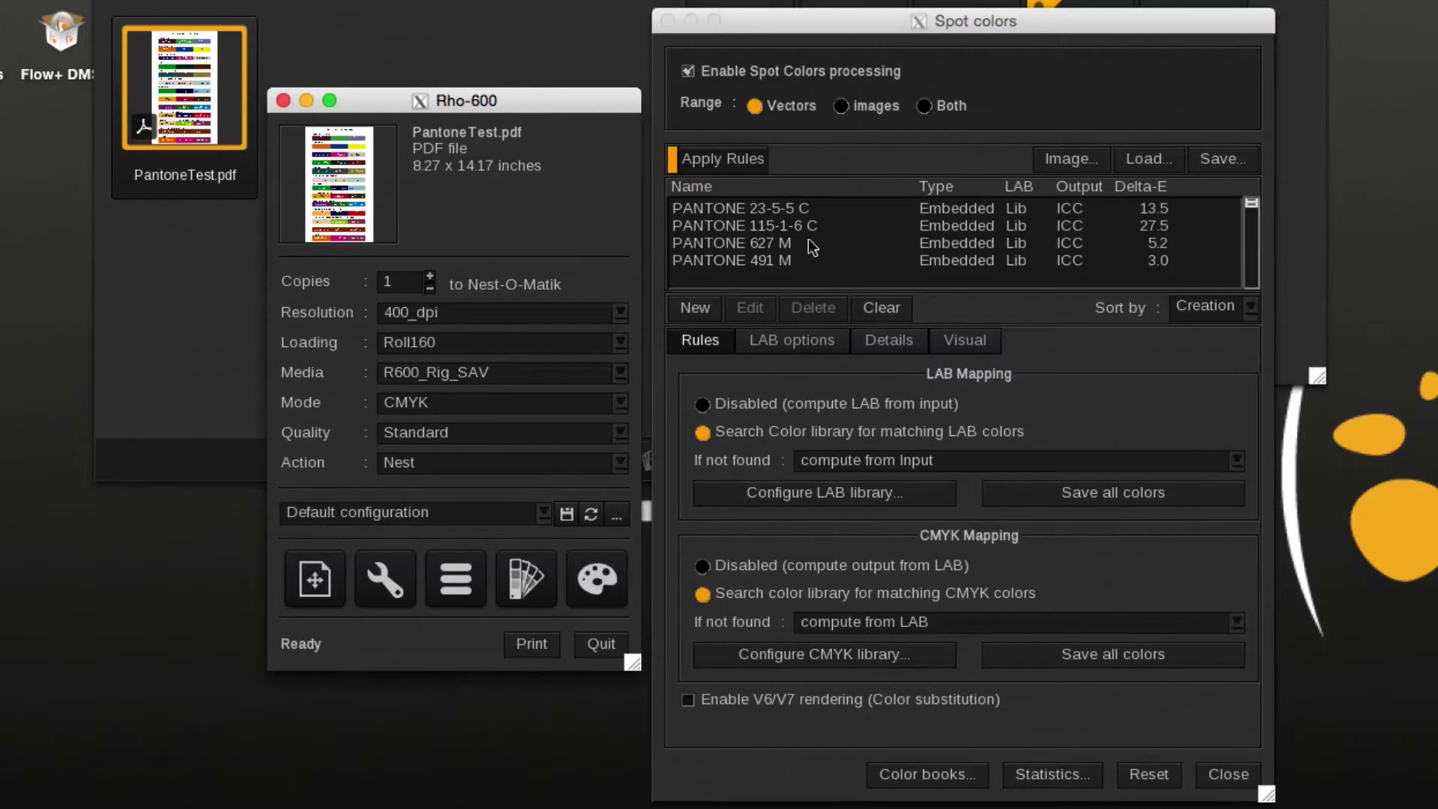
left_click(779, 213)
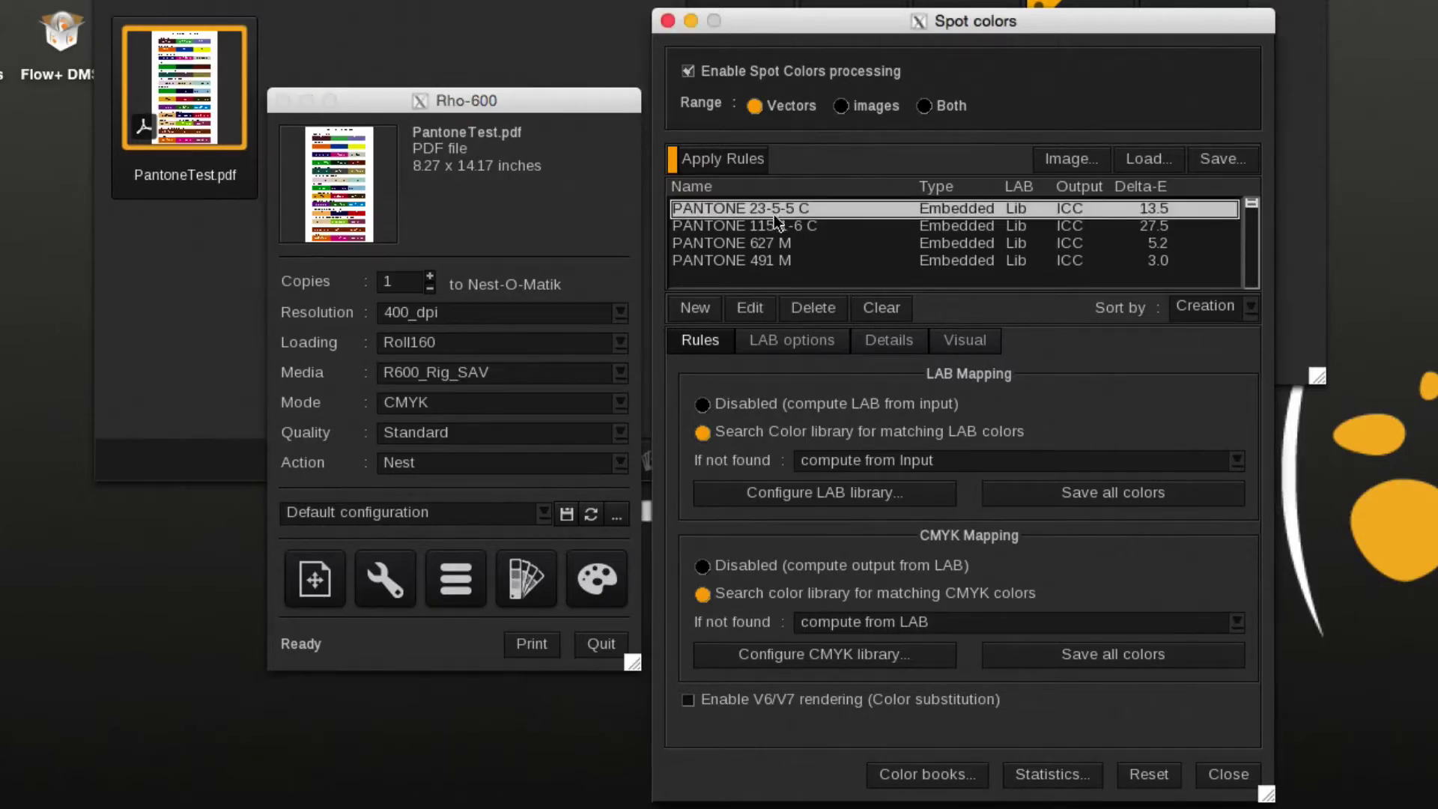
left_click(774, 226)
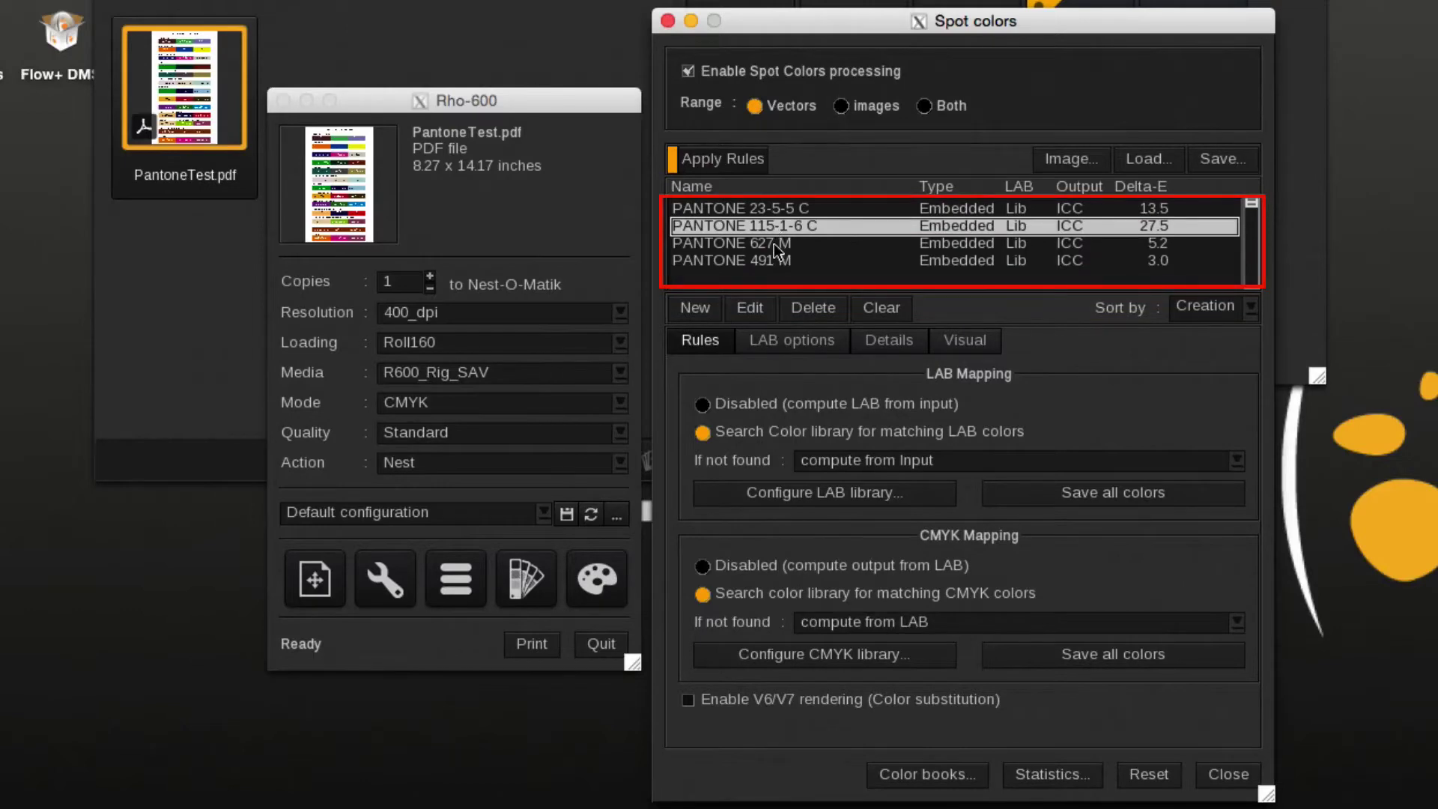
left_click(777, 245)
left_click(770, 262)
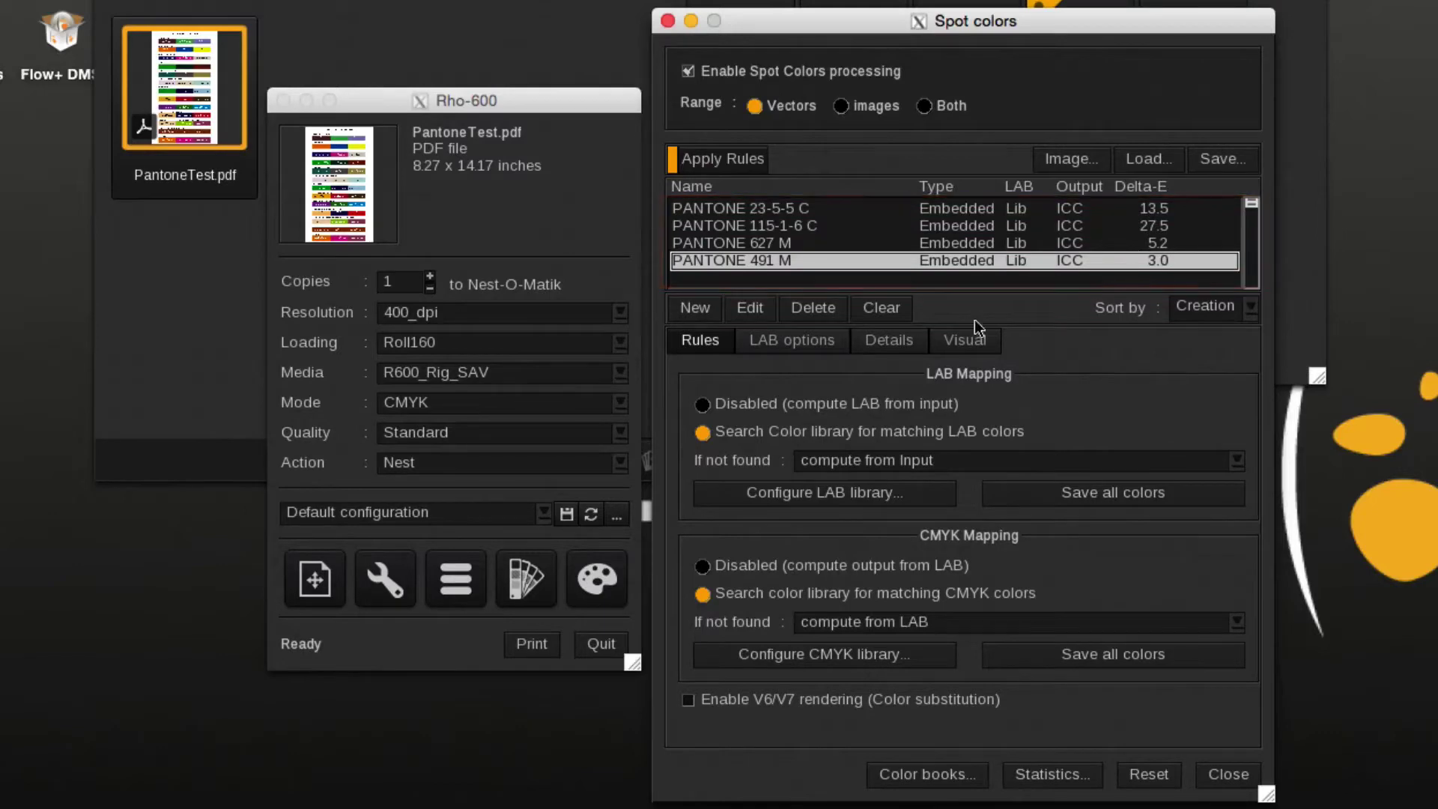
Review LAB and CMYK match details for PANTONE 491 M and 627 M, then PANTONE 1797 PC
left_click(902, 339)
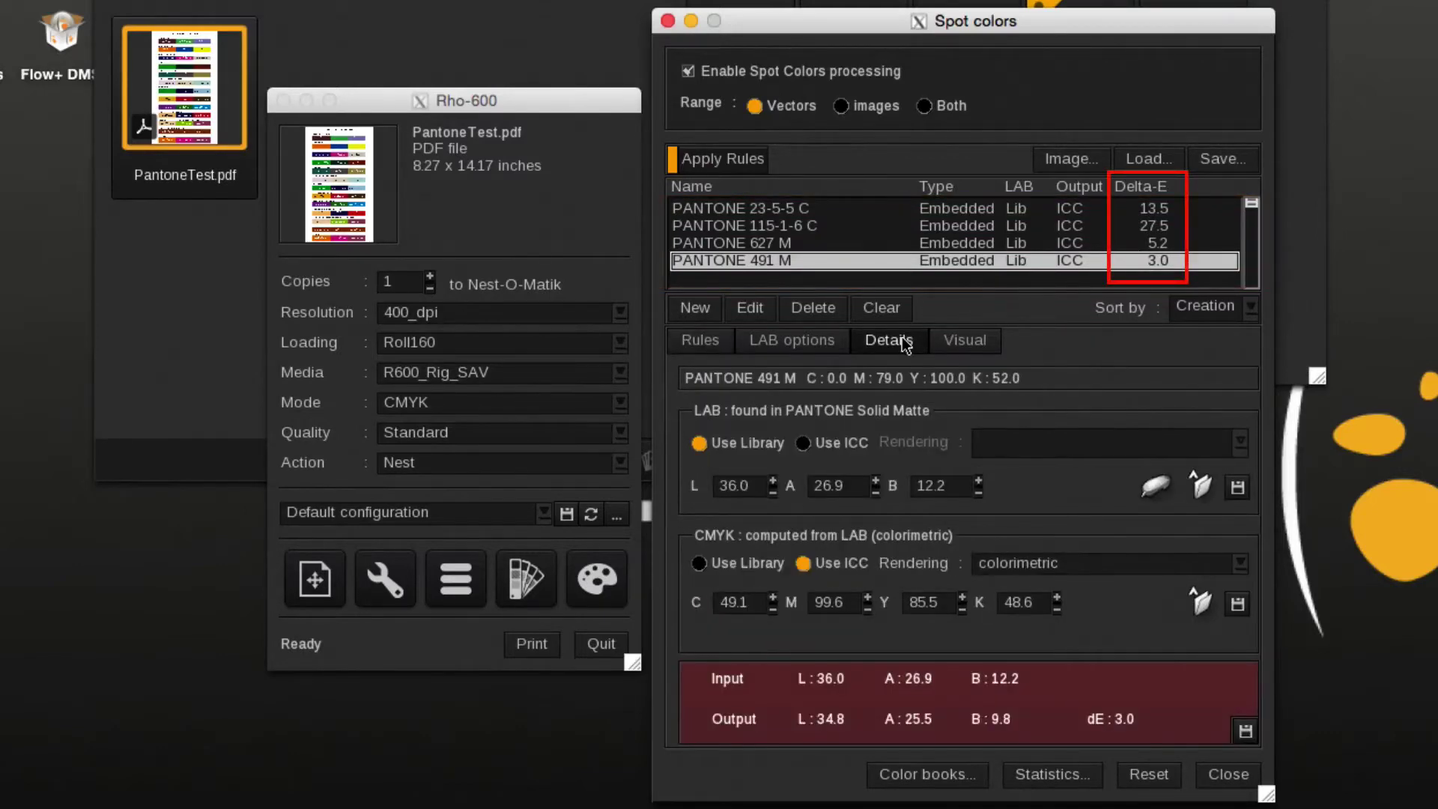
left_click(866, 244)
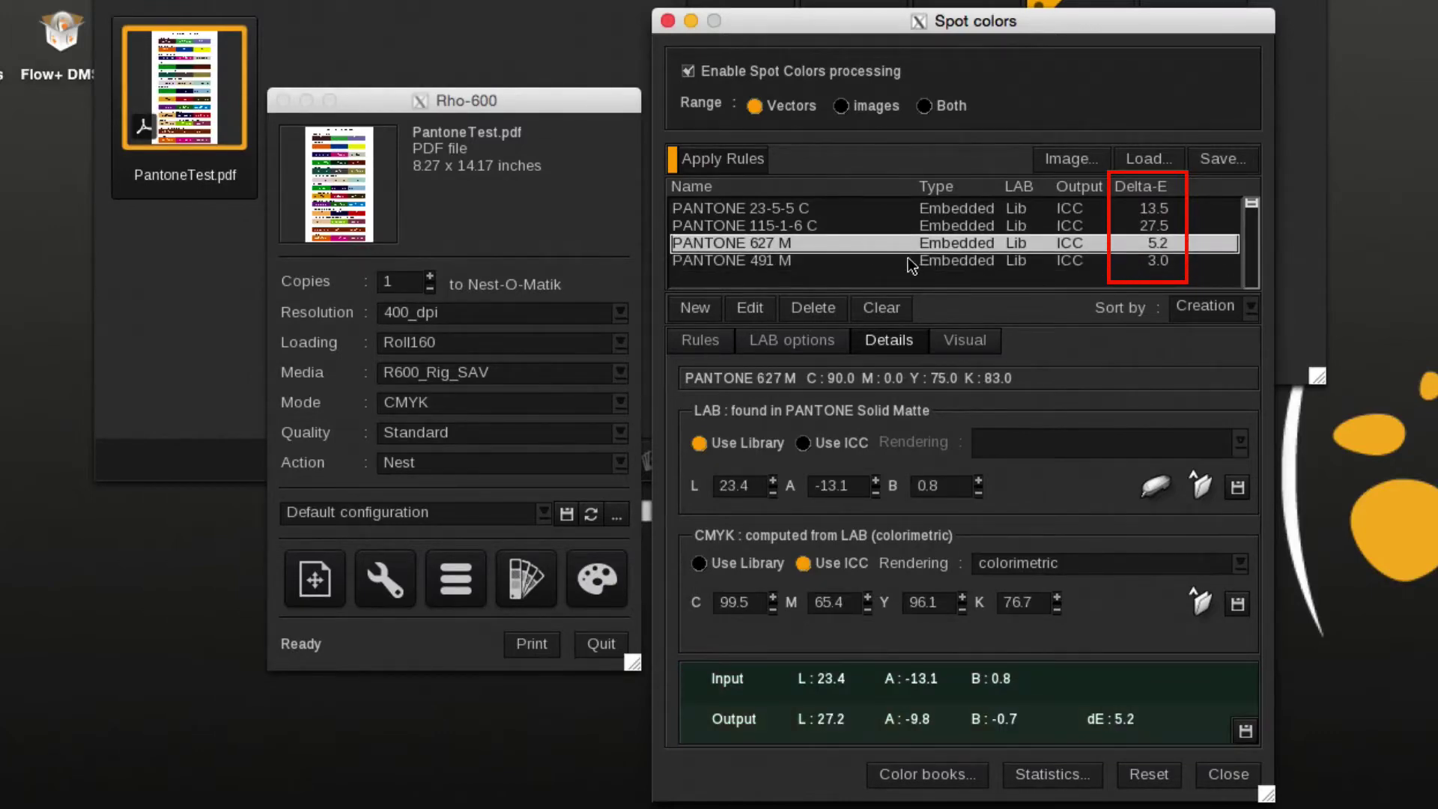
left_click(779, 262)
scroll(779, 266, "down", 2)
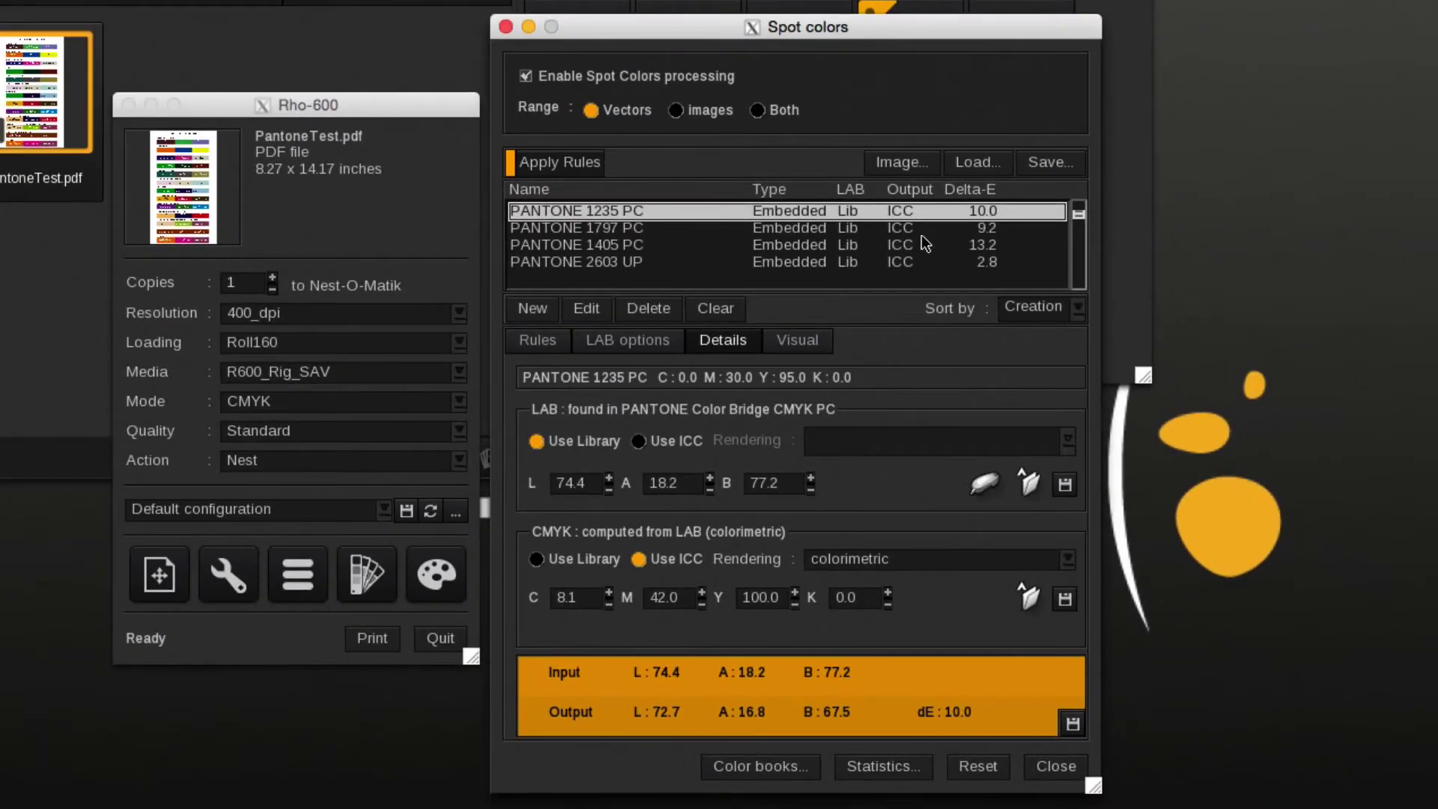
left_click(914, 230)
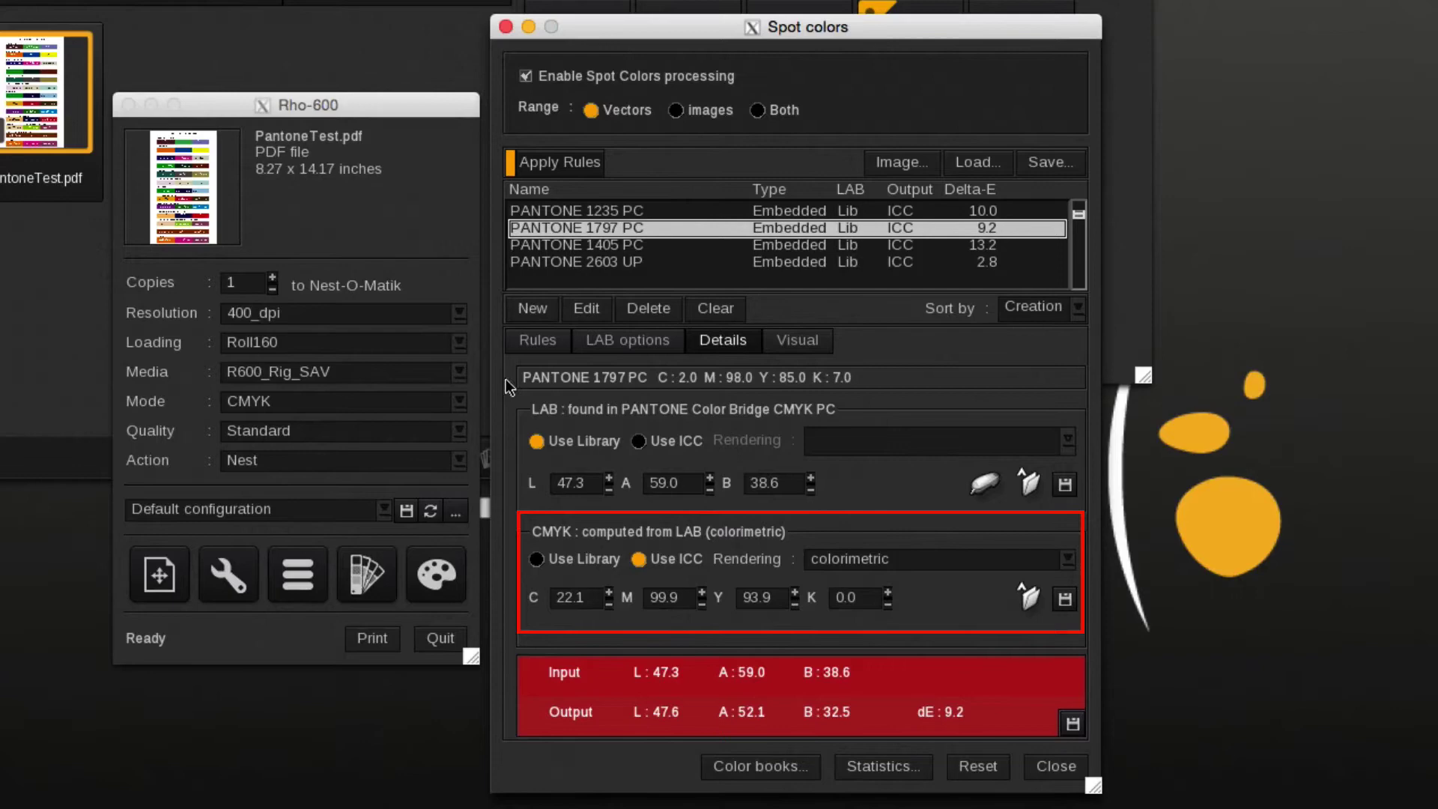
Switch the Rho-600 media to R600_Rig_BlueBack, then R600_Rig_CardBoard_v1, checking PANTONE 627 M's Delta-E
left_click(460, 373)
left_click(459, 372)
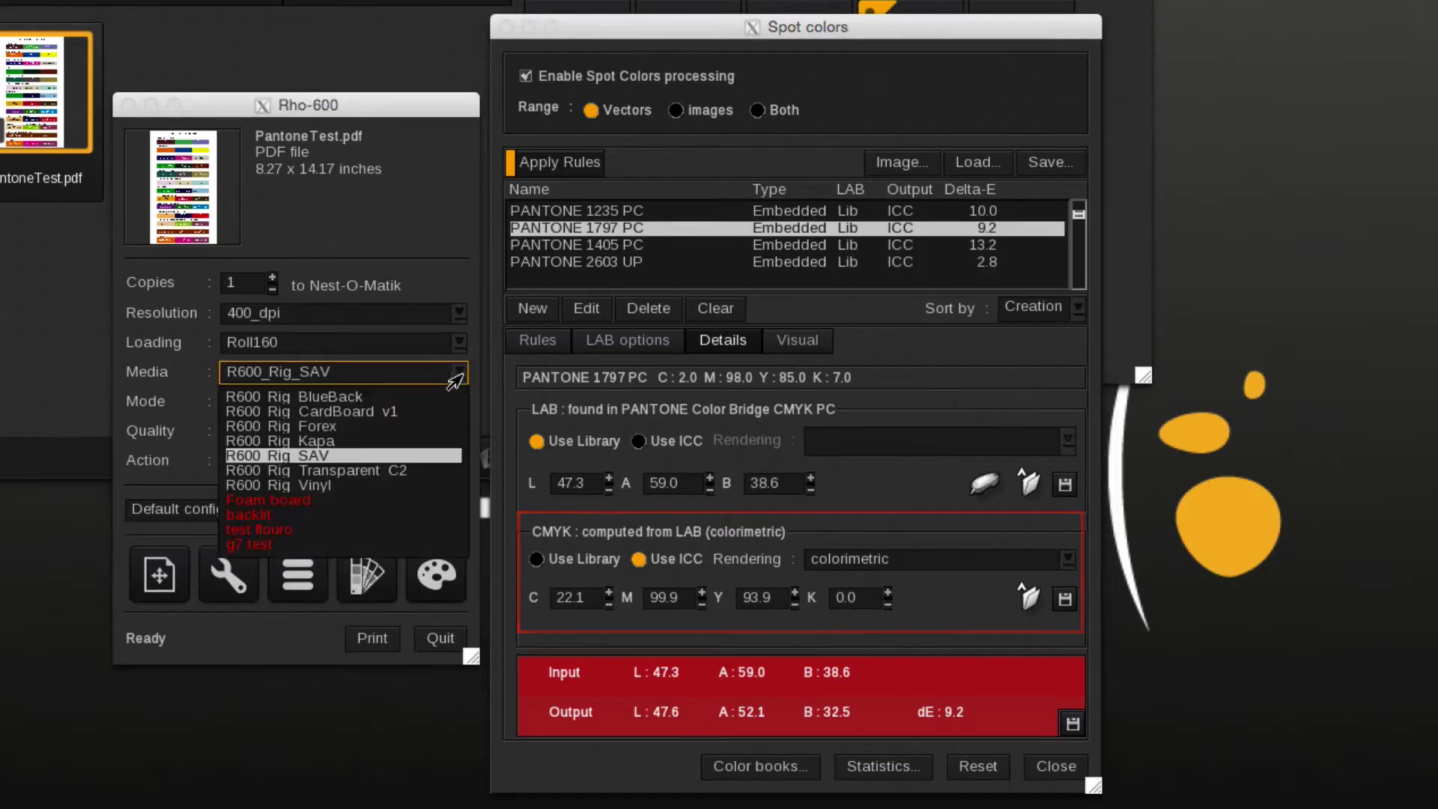
left_click(331, 396)
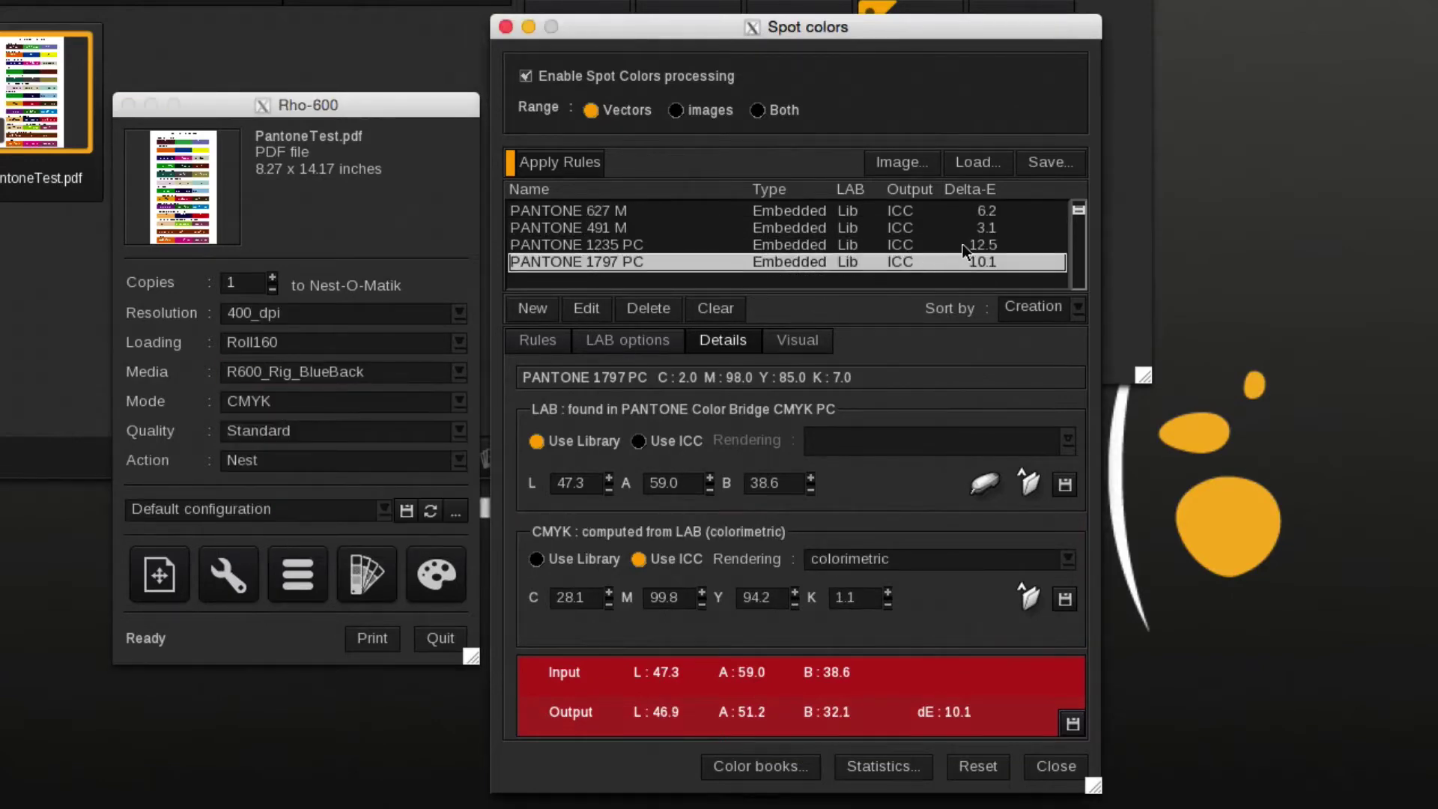
left_click(989, 214)
left_click(466, 433)
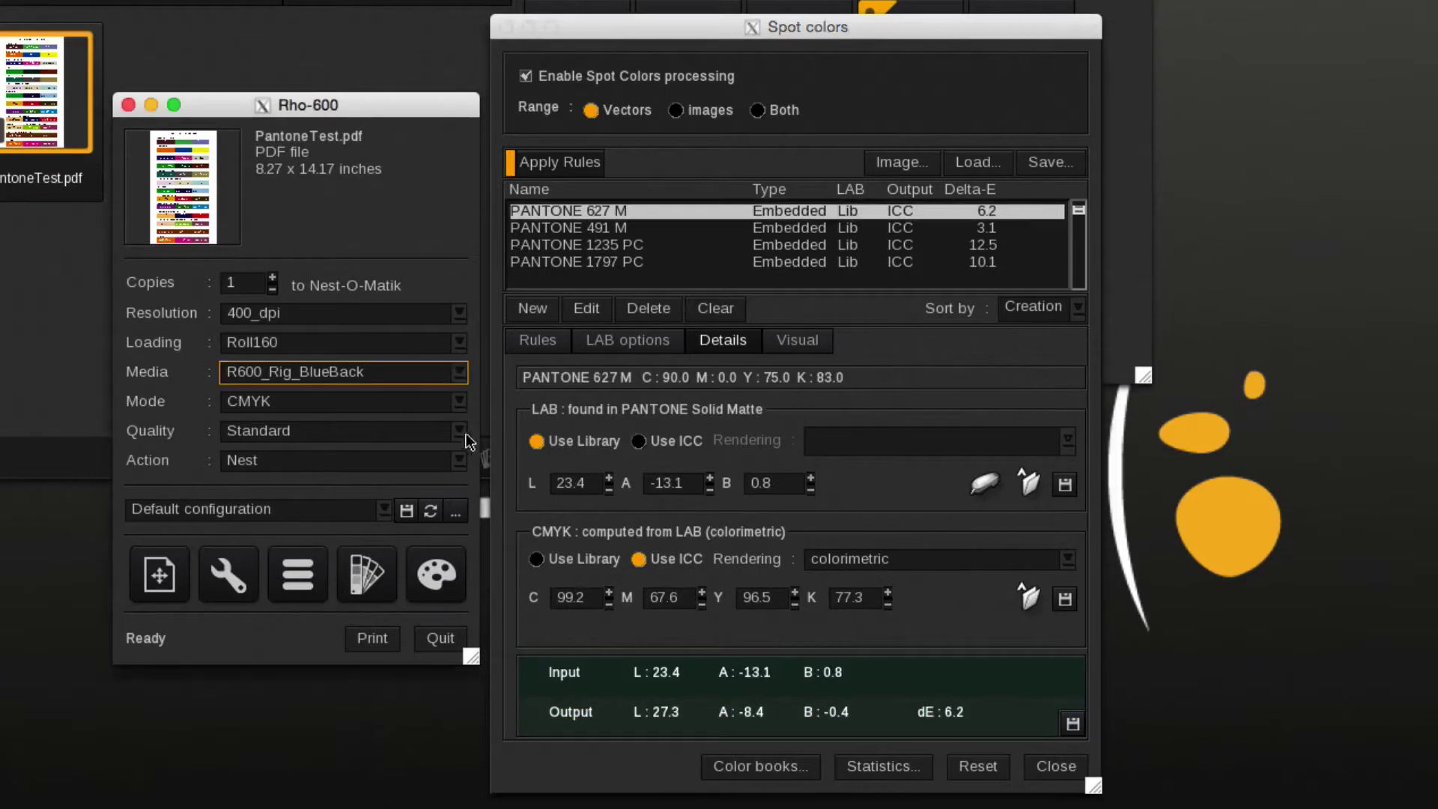
left_click(456, 380)
left_click(366, 411)
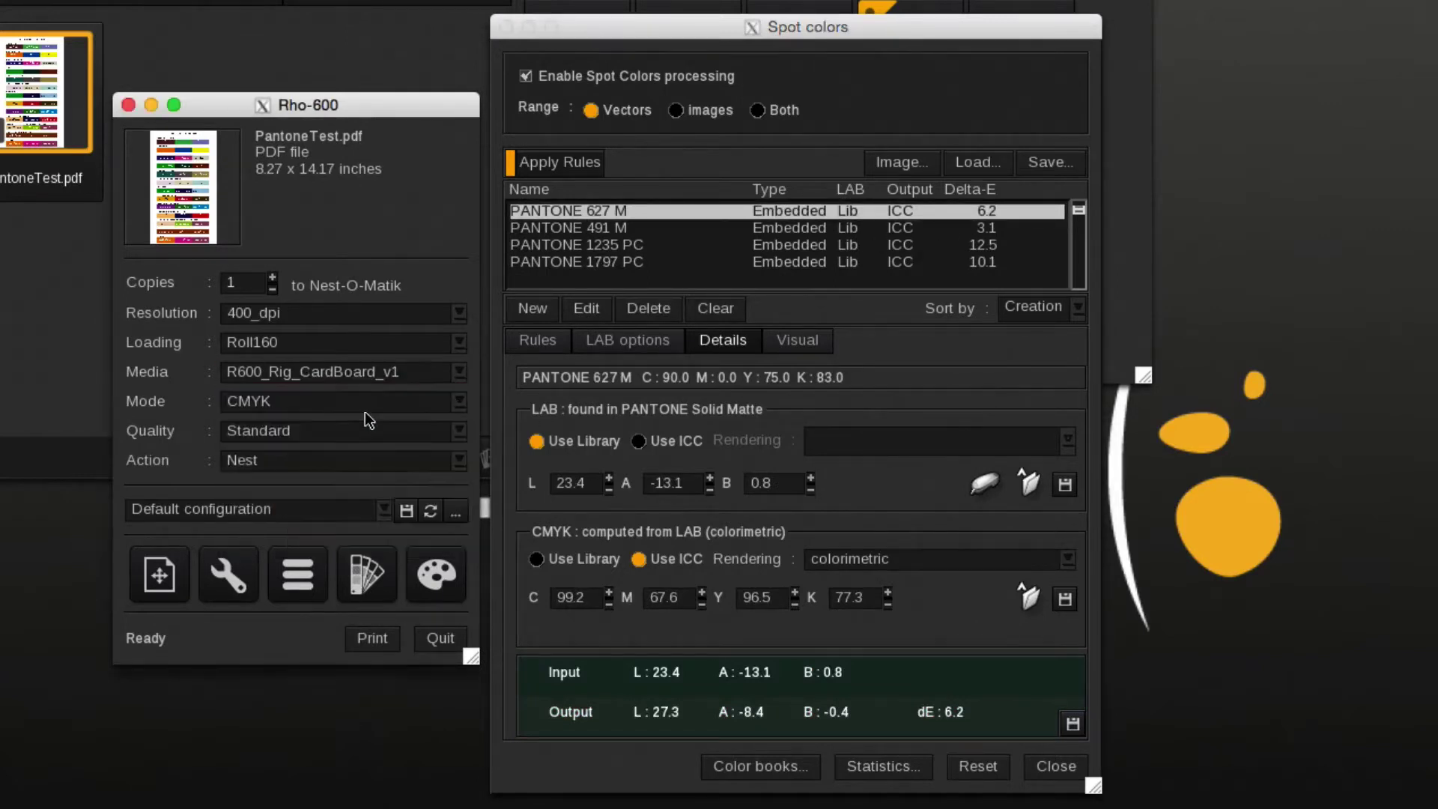
left_click(681, 245)
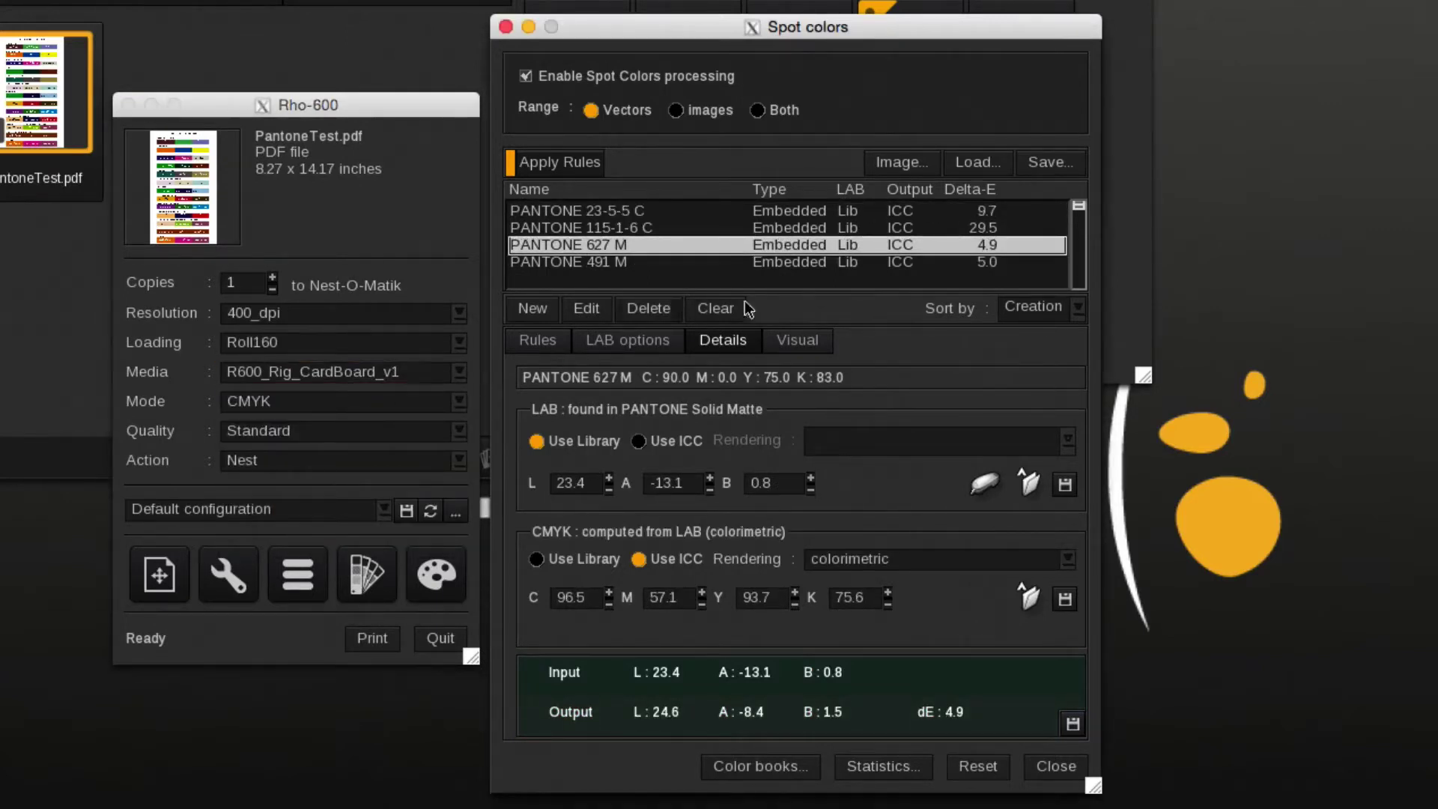
Switch the Rho-600 media to R600_Rig_Forex and then R600_Rig_Kapa to compare Delta-E values
left_click(458, 372)
left_click(458, 372)
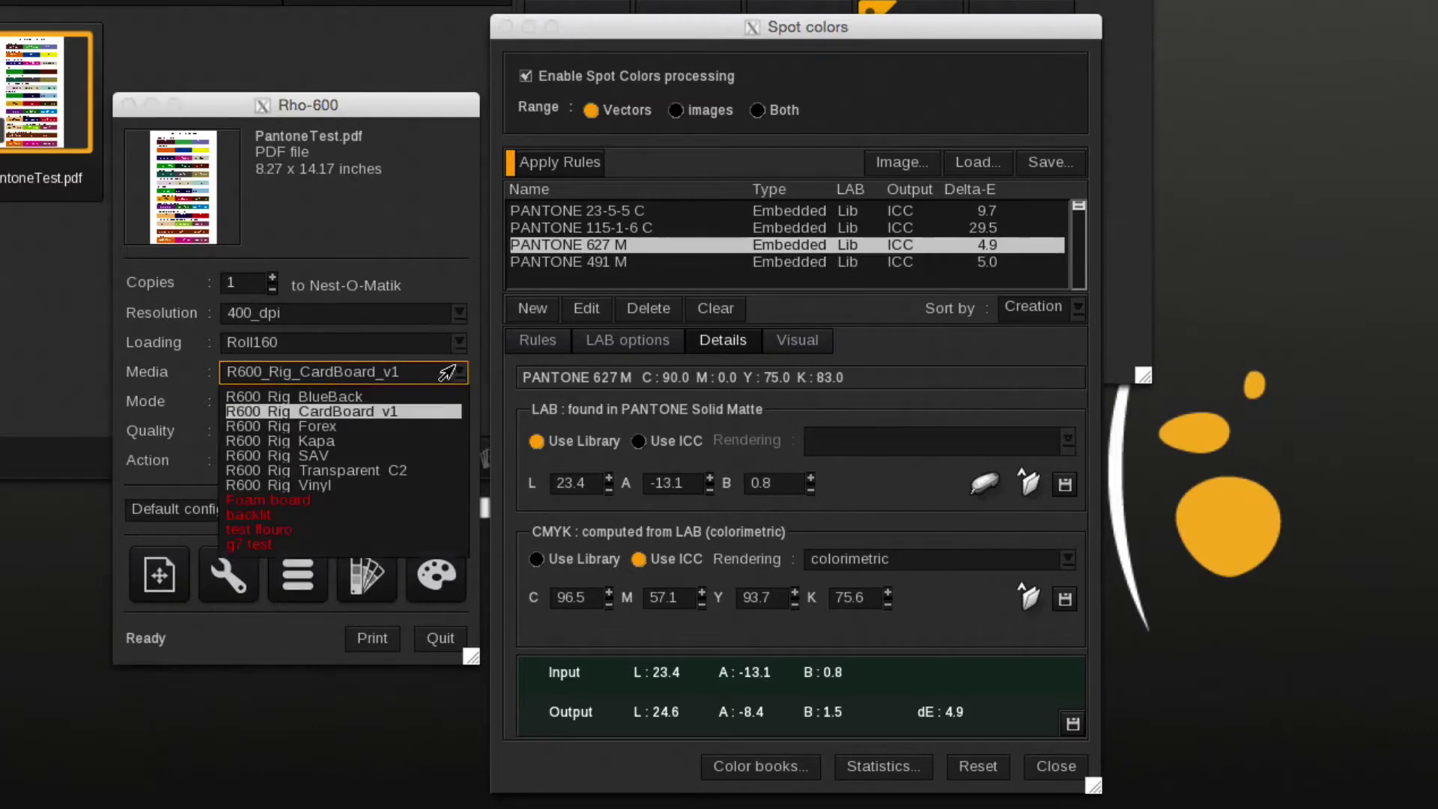
left_click(321, 425)
left_click(458, 372)
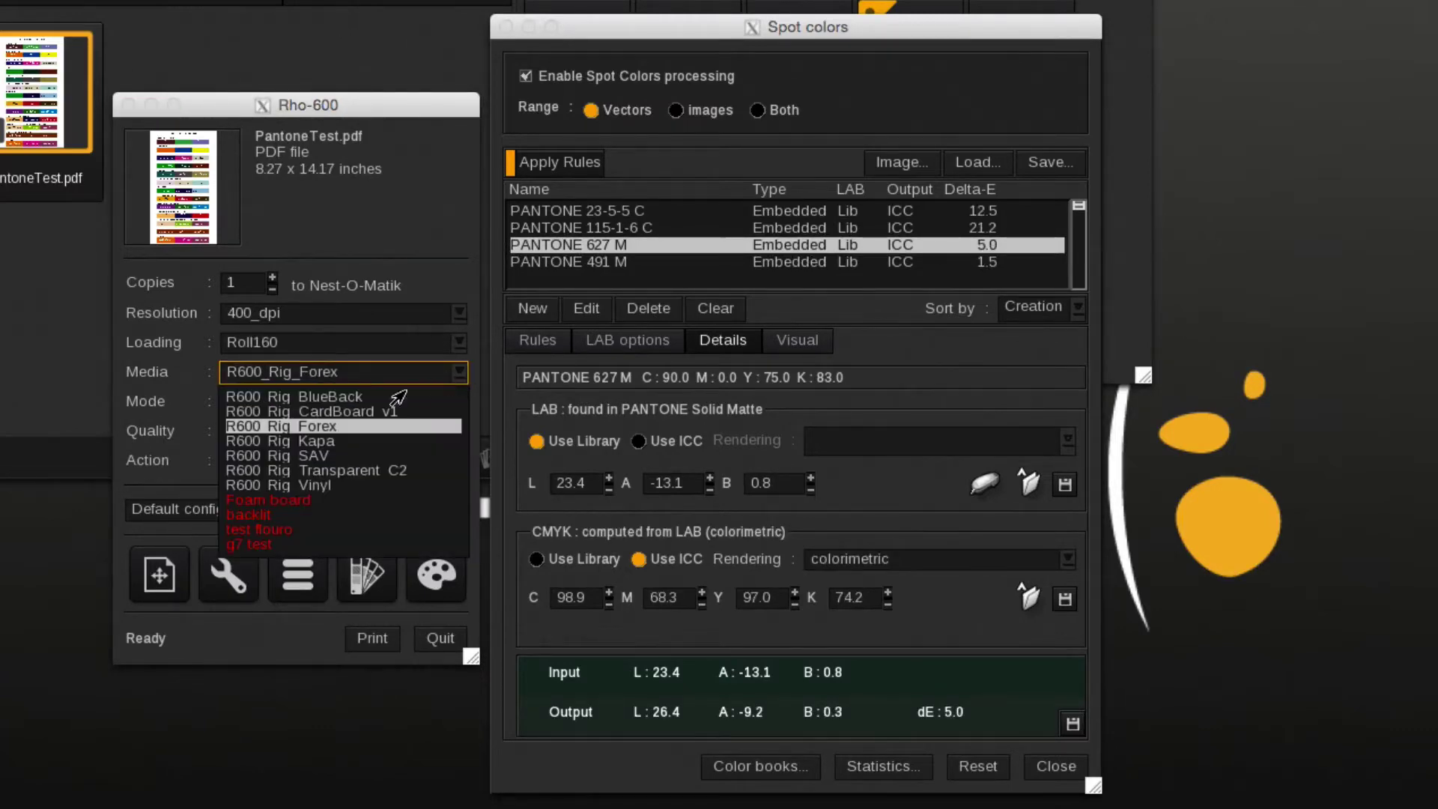
left_click(318, 440)
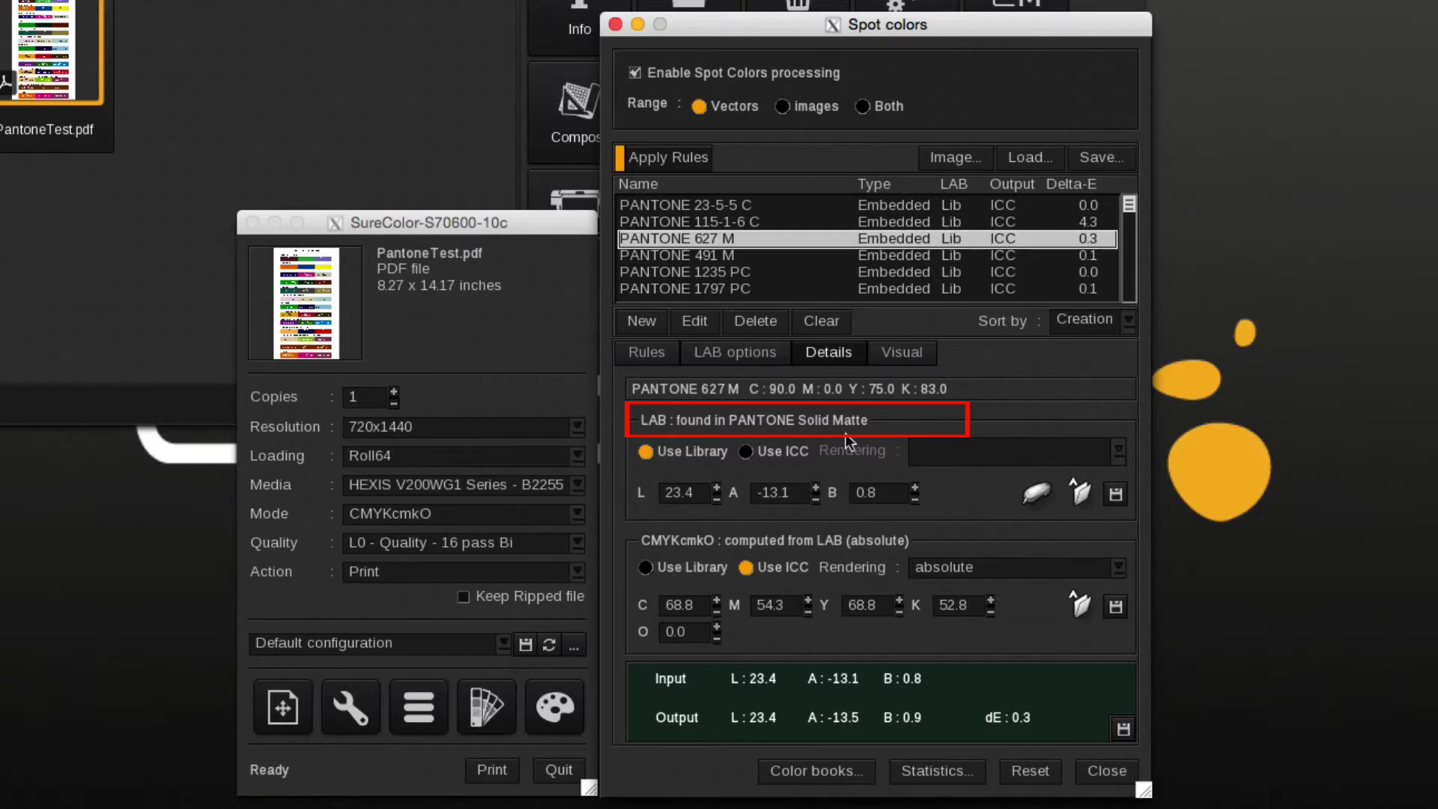
View details for PANTONE 491 M, then PANTONE 1235 PC matched in Color Bridge CMYK PC at dE 0.0
left_click(723, 255)
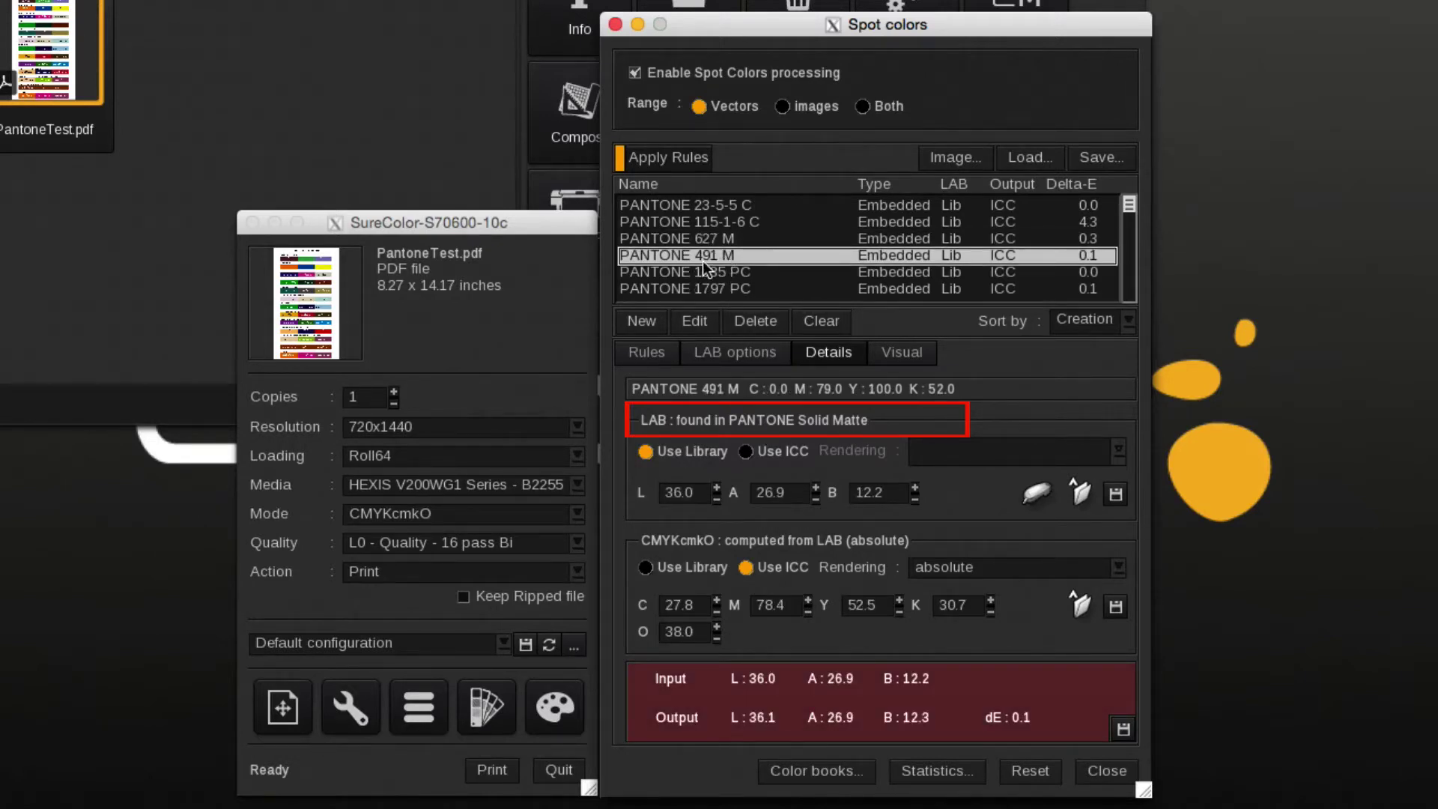
left_click(708, 272)
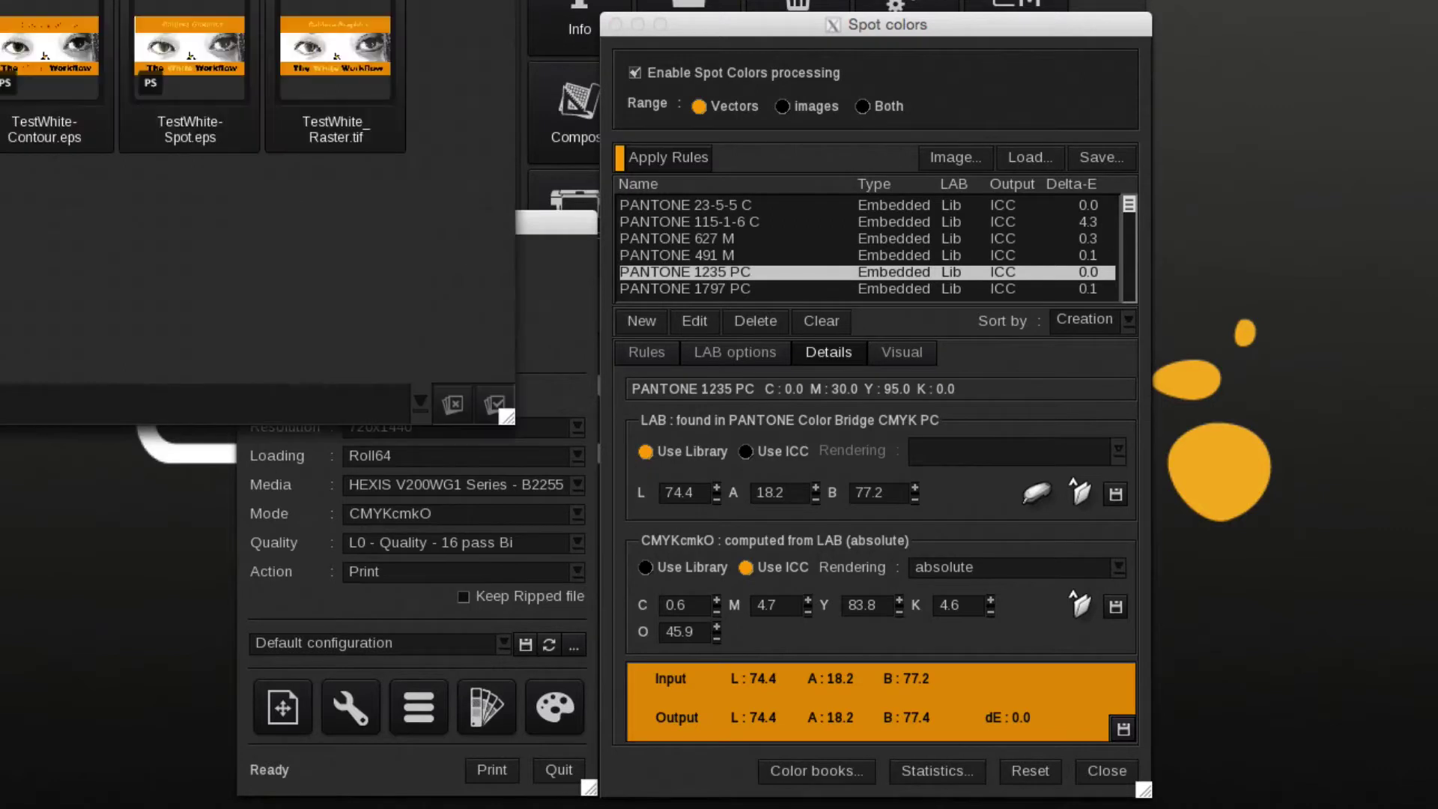
Load TestWhite-Spot.eps into the spot colour rules and review the output Rendering intent options
left_click(166, 47)
left_click_drag(166, 46, 712, 251)
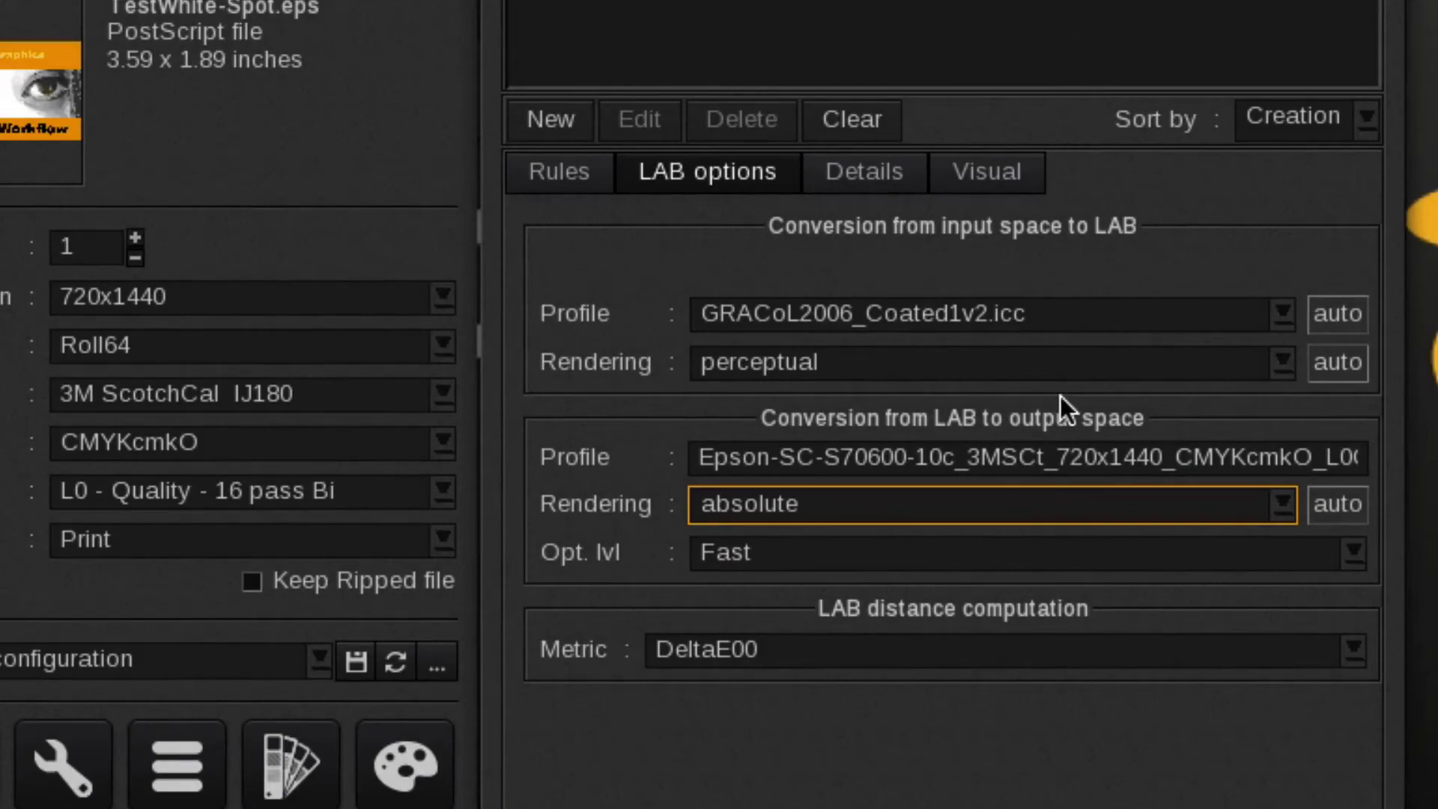
left_click(1282, 503)
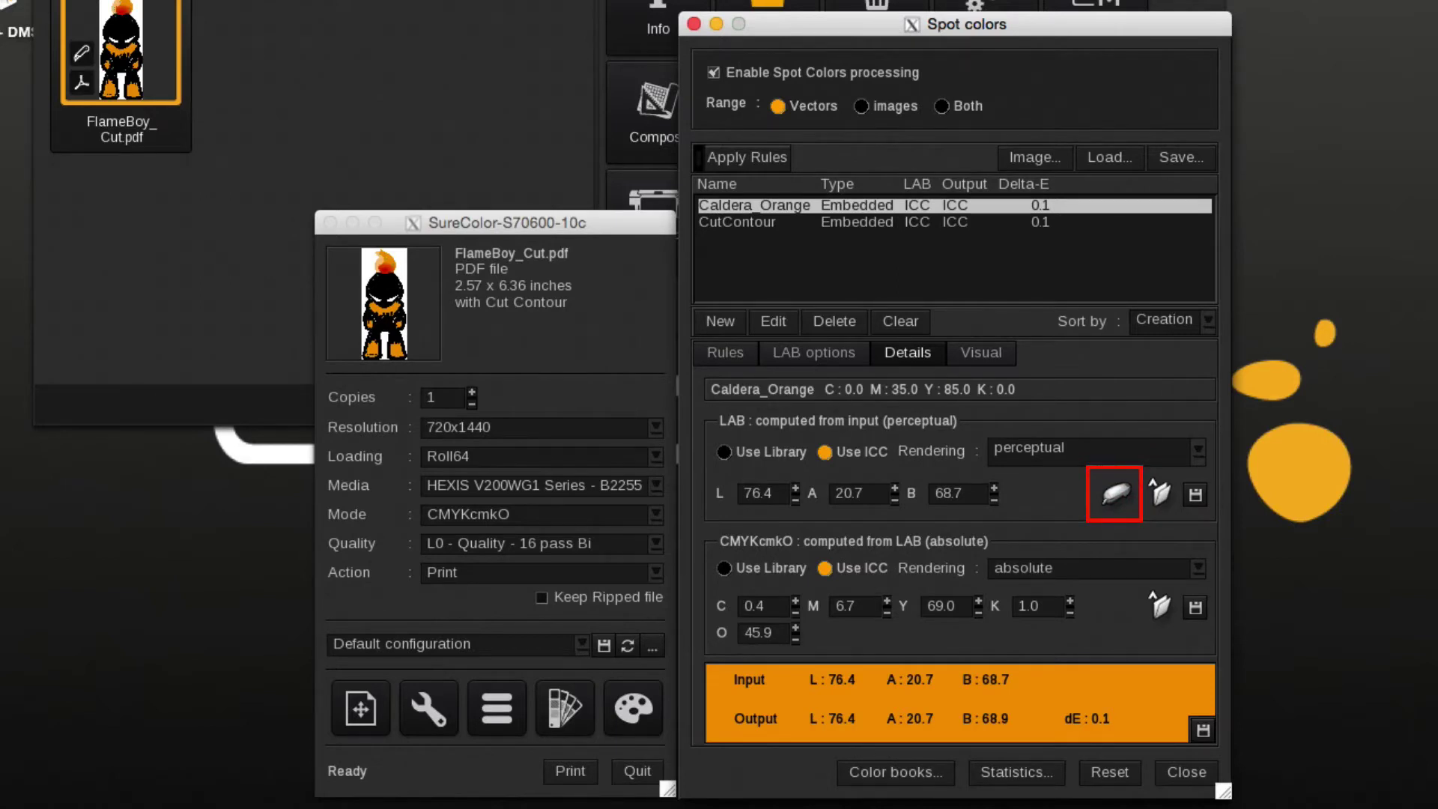
Measure Caldera_Orange with the Eye-One to use custom LAB 71.4/38.4/84.7, giving dE 0.6
left_click(1114, 495)
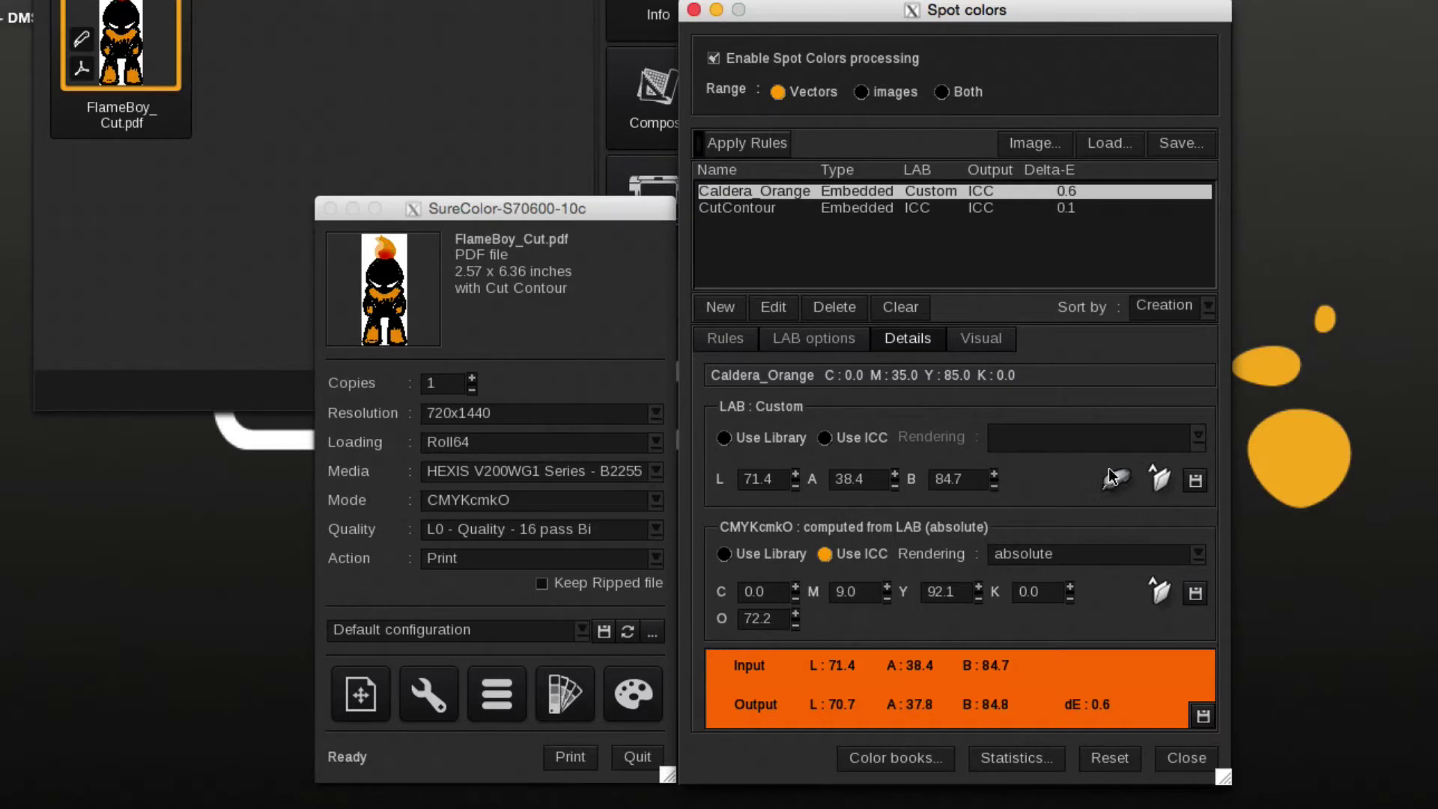
Save Caldera_Orange's custom LAB to the default library under that name, then verify it in the LAB Color library
left_click(1195, 480)
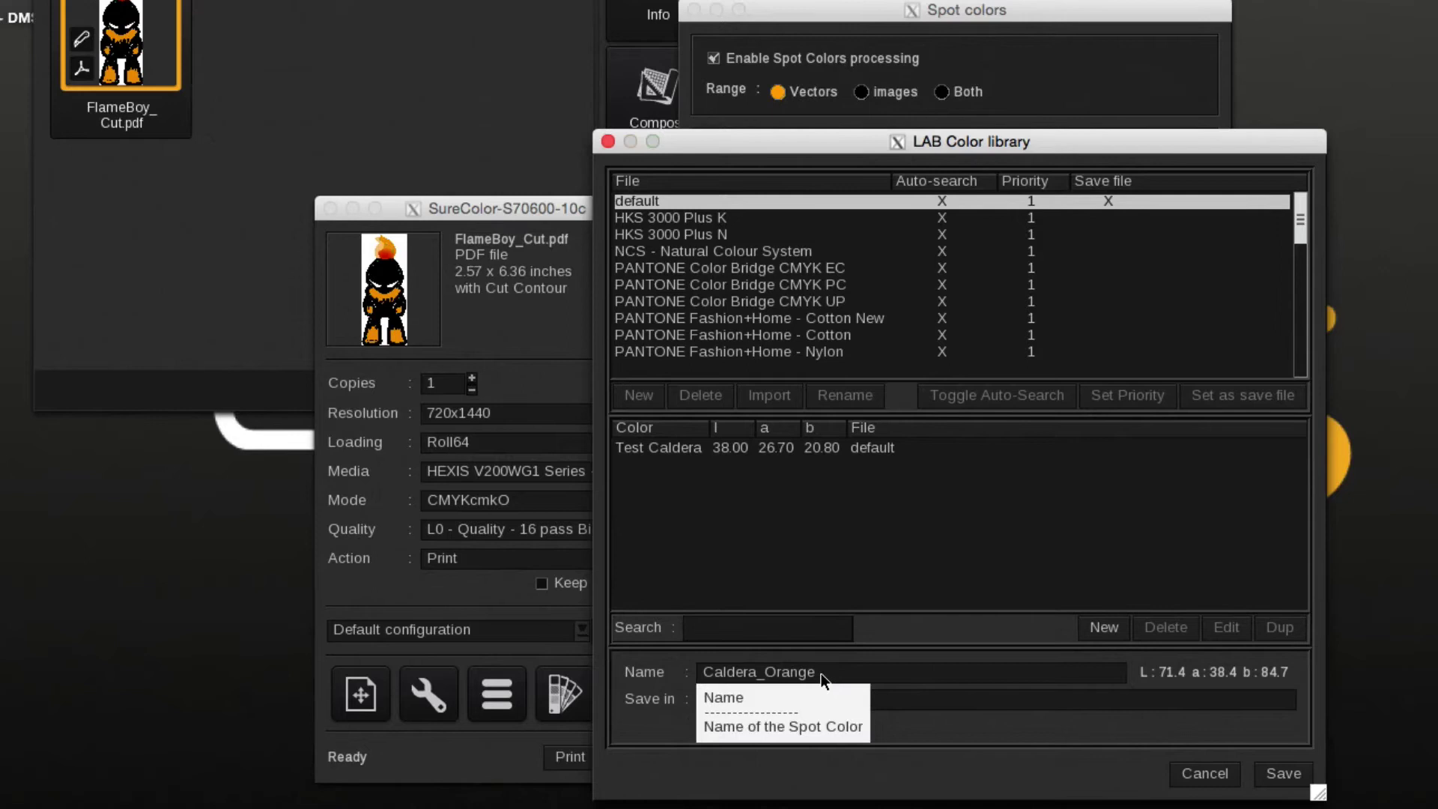
left_click(1283, 774)
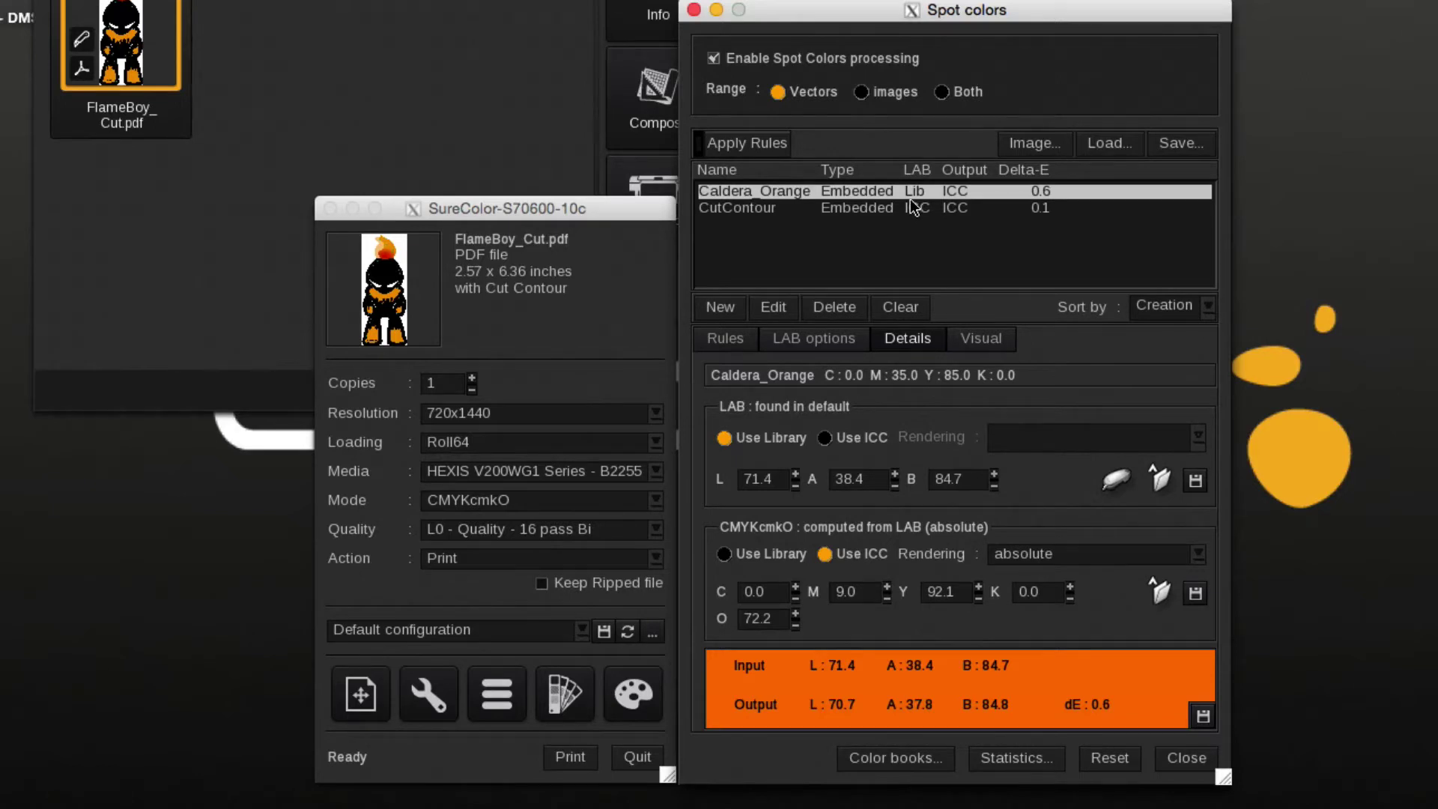
left_click(1156, 479)
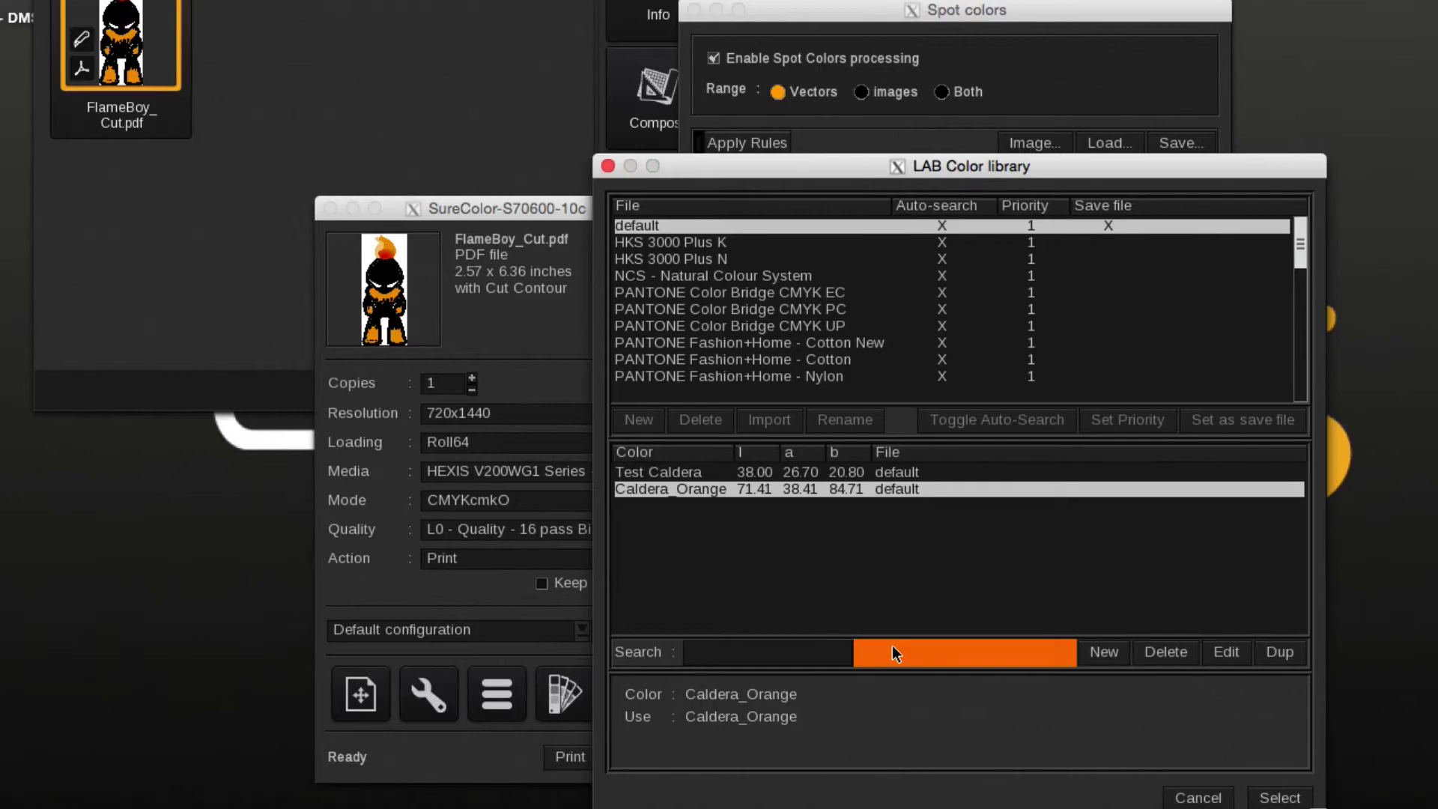
left_click(1198, 798)
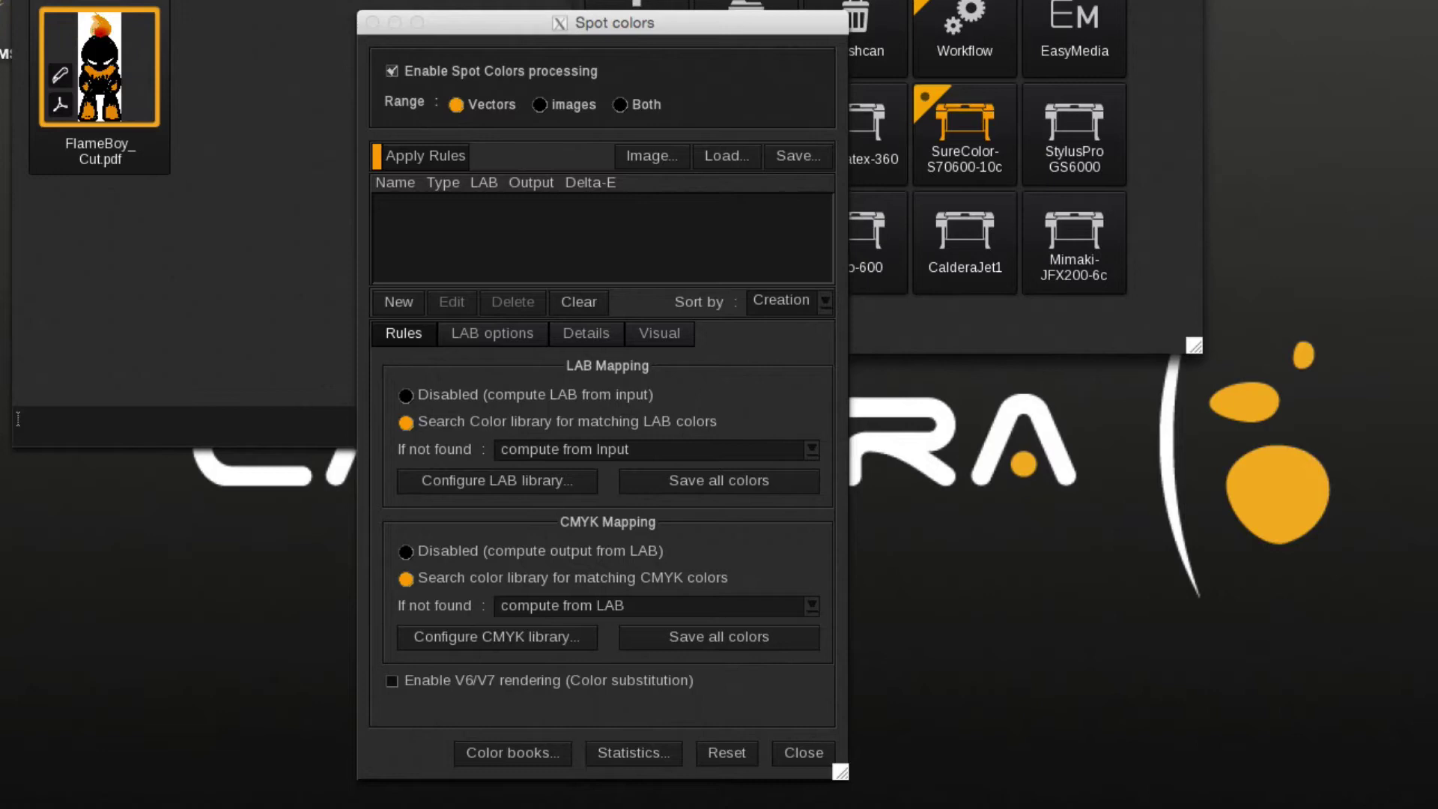
Open Configure LAB library... to browse the PANTONE+ Solid Coated-V2 colours and their LAB values
left_click(481, 483)
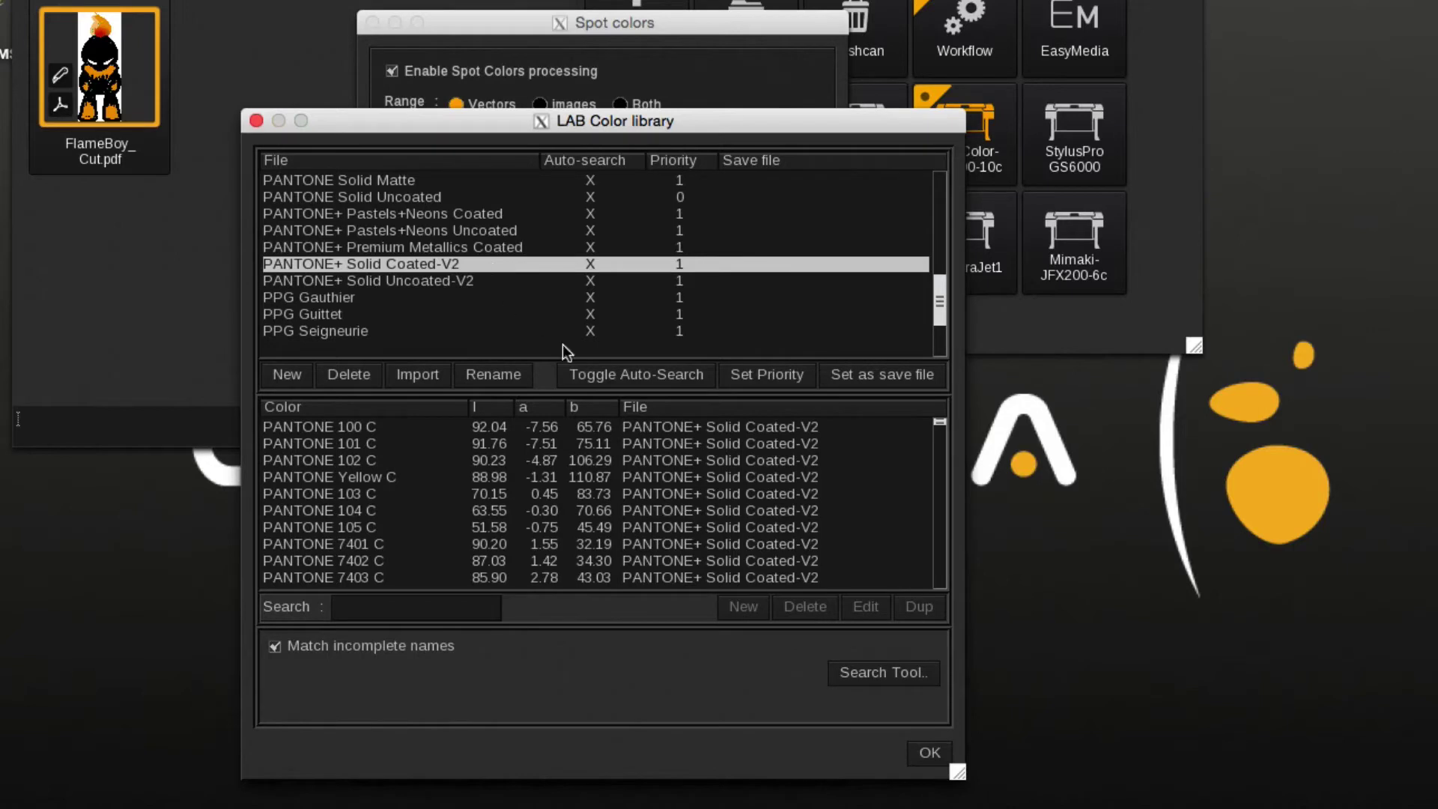
Measure a colour with the picker and search the libraries for its nearest LAB matches
left_click(860, 677)
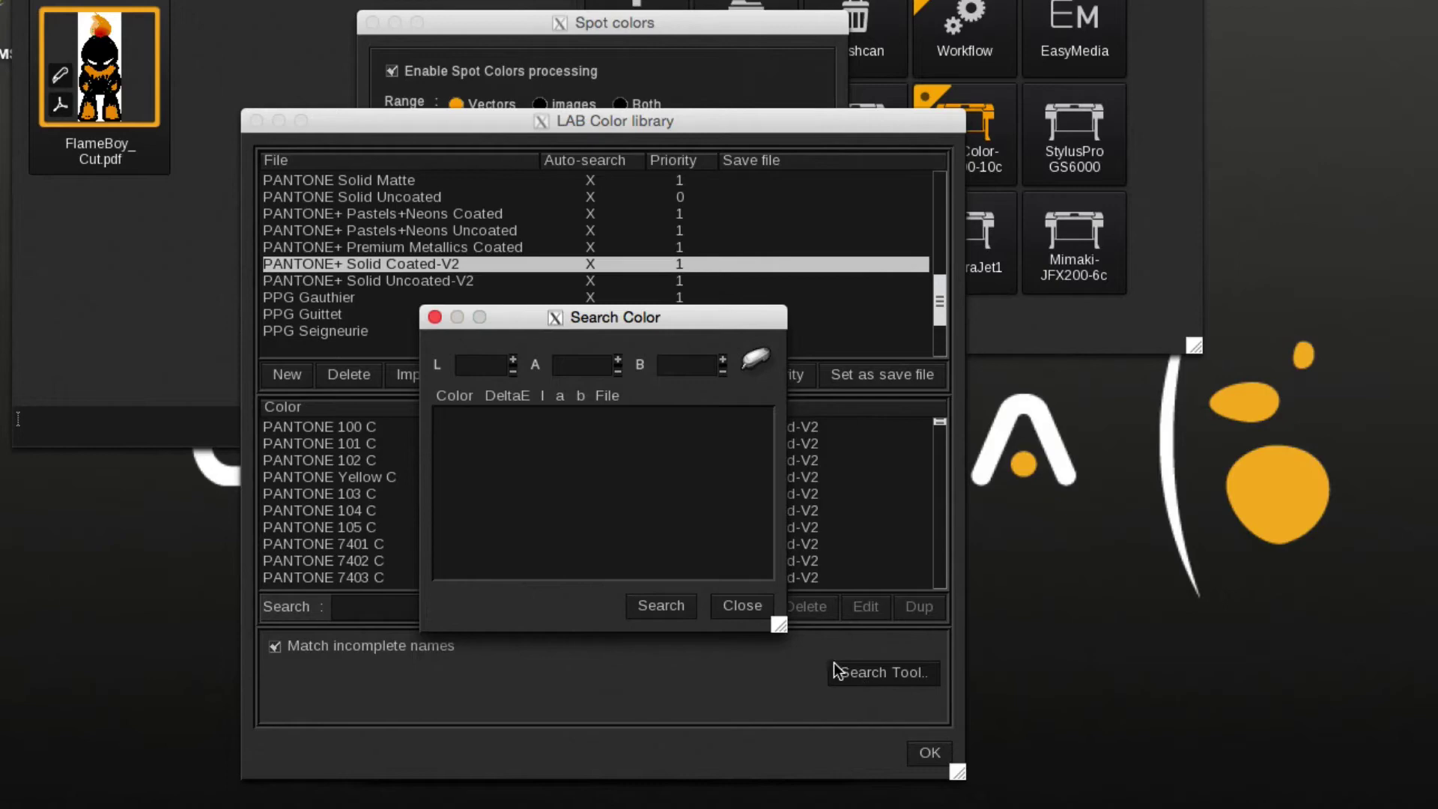
left_click(753, 358)
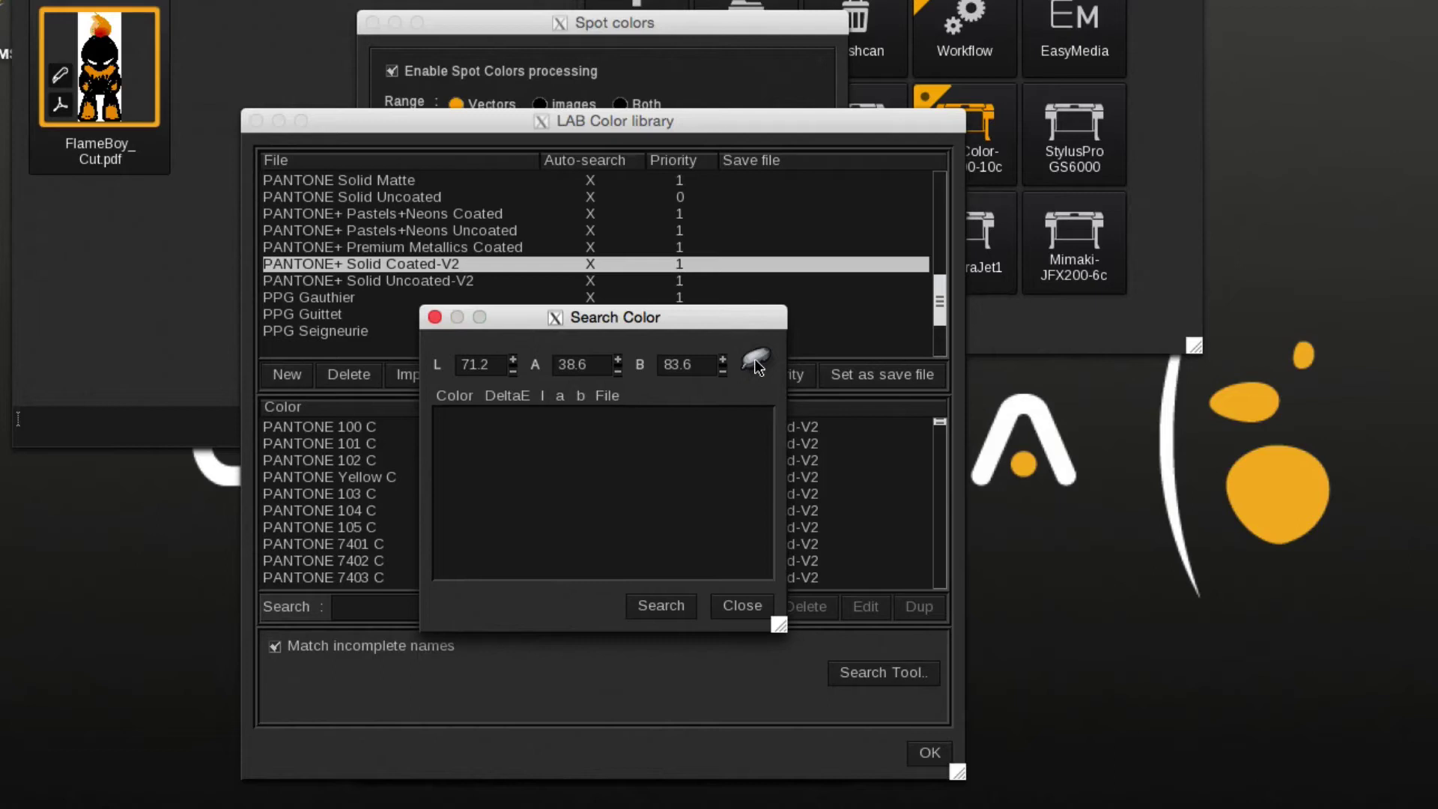
left_click(654, 606)
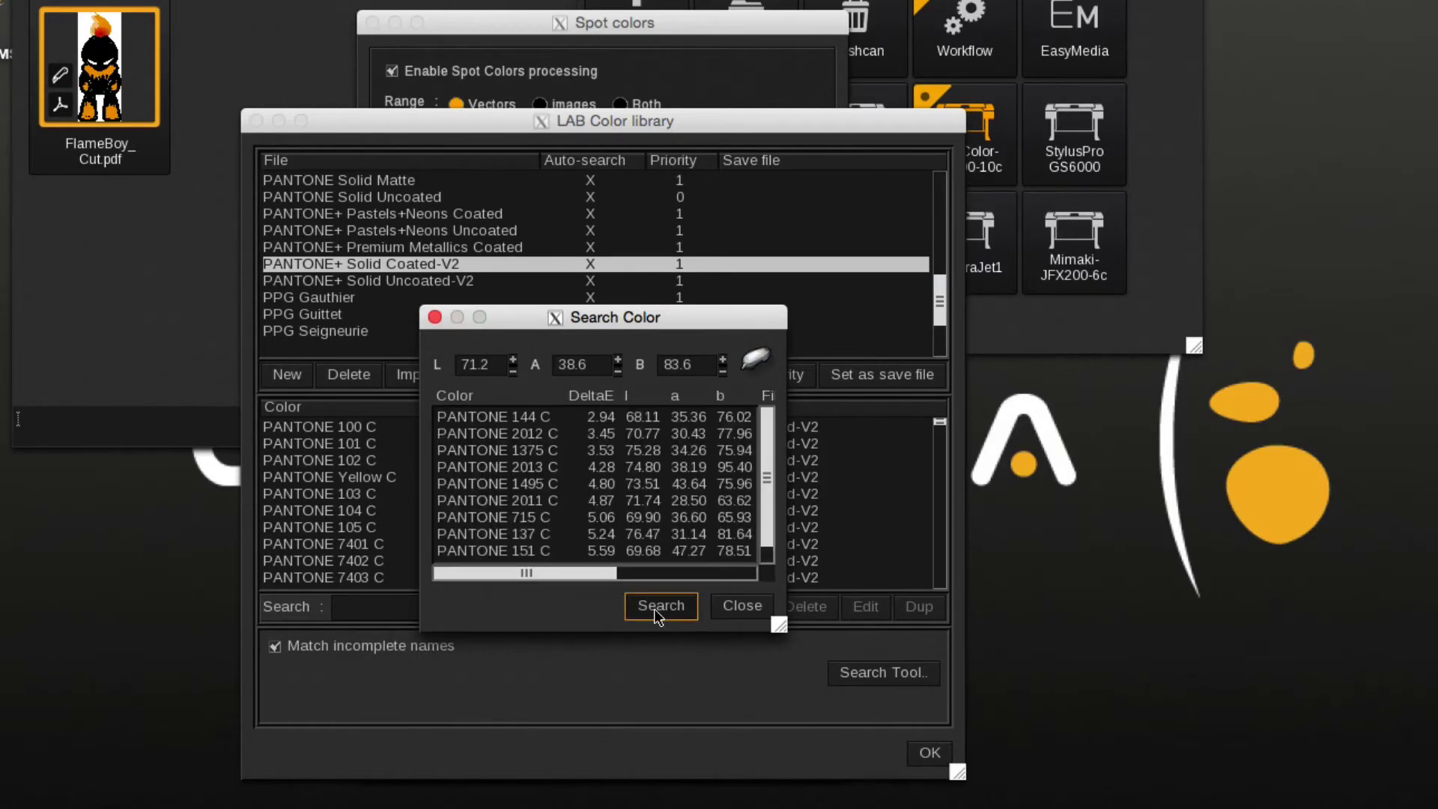
Widen the results and compare PANTONE 144 C, 2012 C and 1375 C, settling on 144 C
left_click_drag(779, 627, 837, 645)
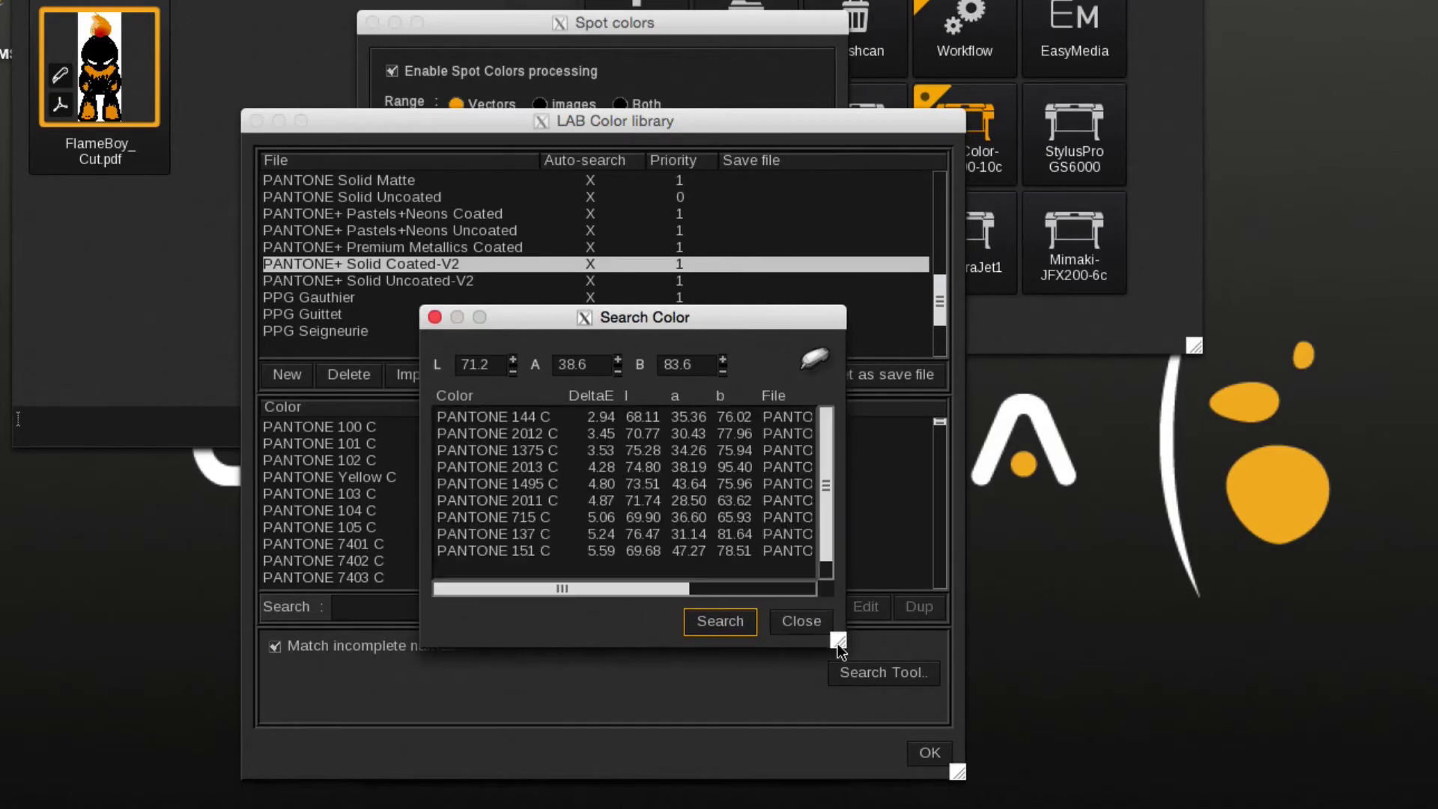
left_click(535, 420)
left_click(520, 435)
left_click(517, 453)
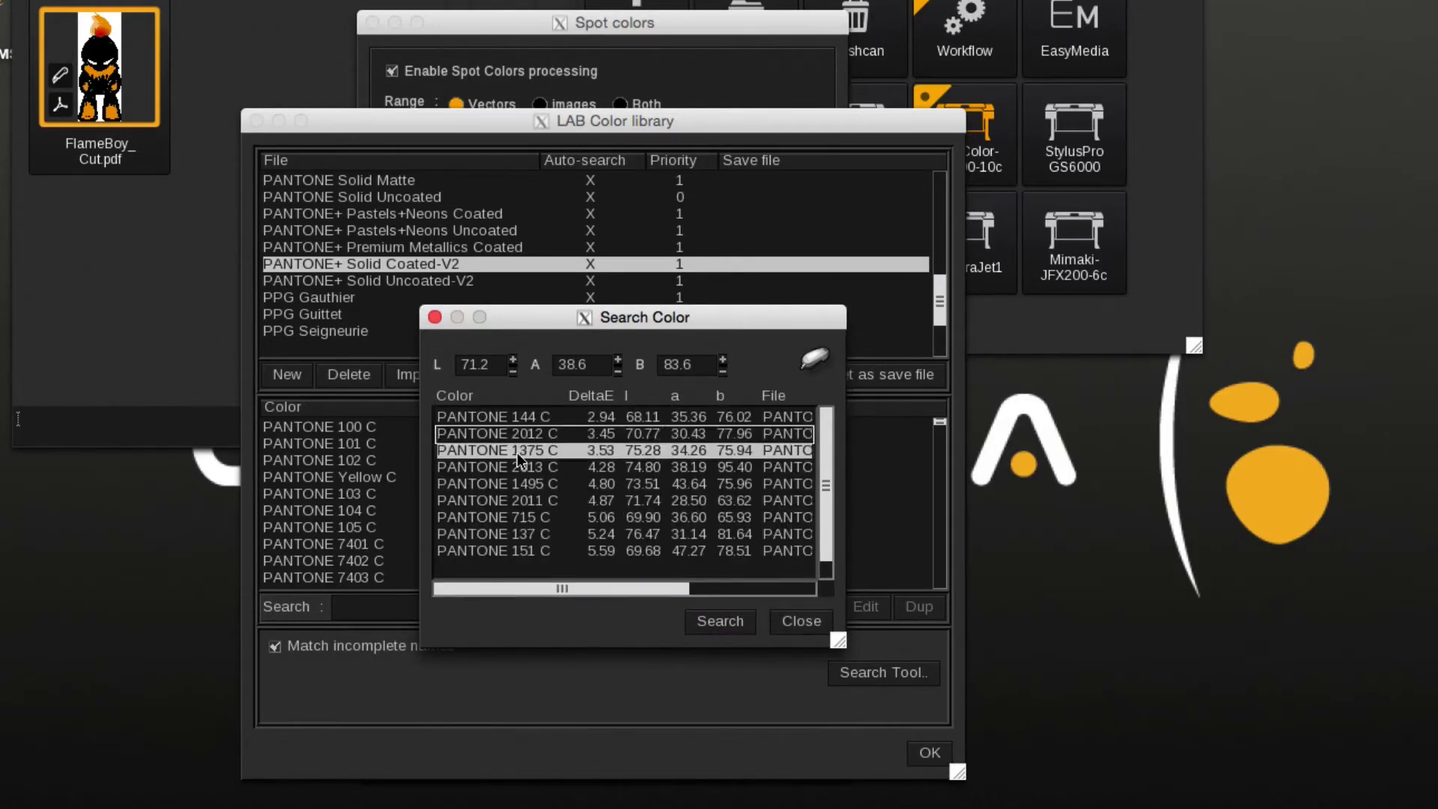
left_click(600, 421)
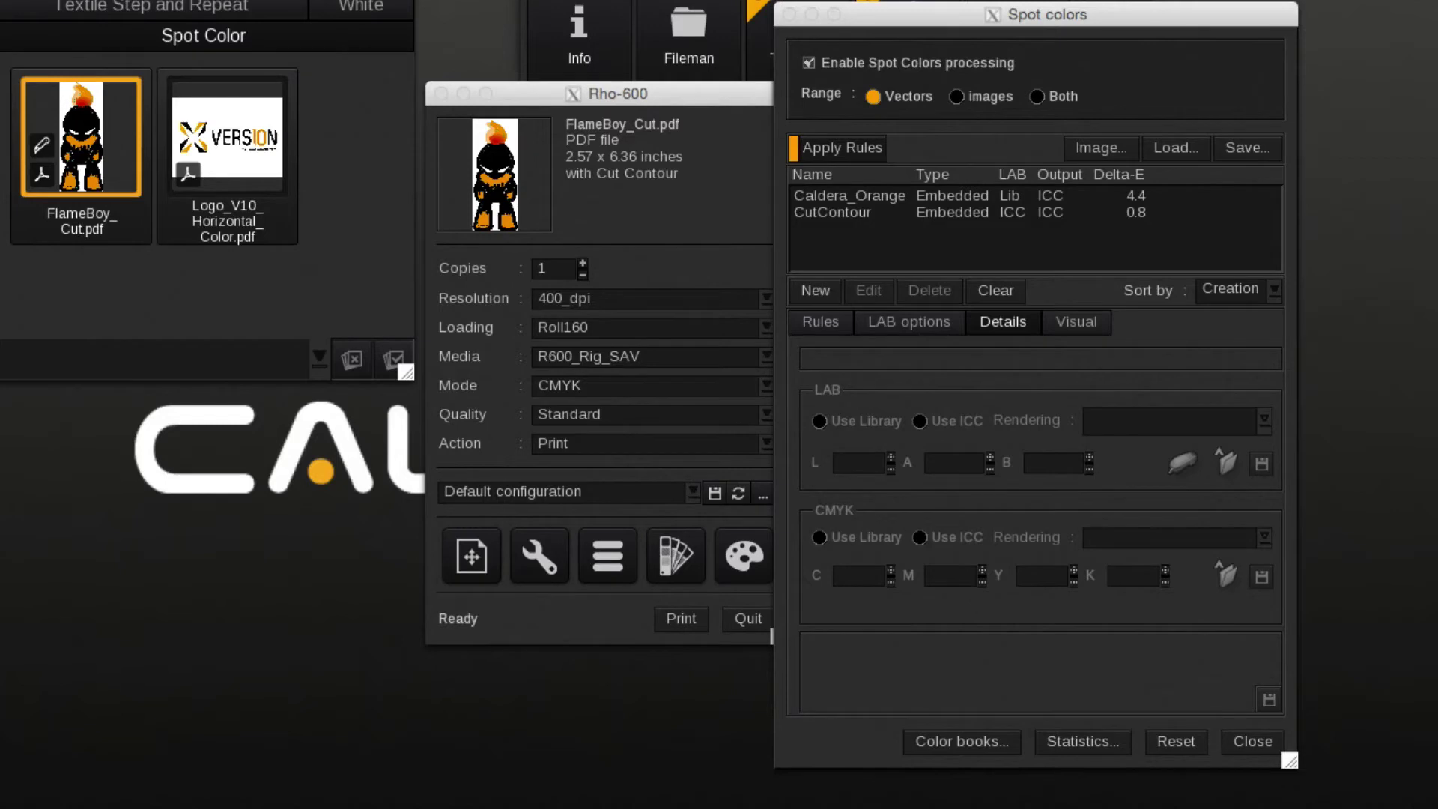
Switch to the Logo_V10_Horizontal_Color.pdf job and add a rule for the logo's orange from the visual preview
left_click(254, 123)
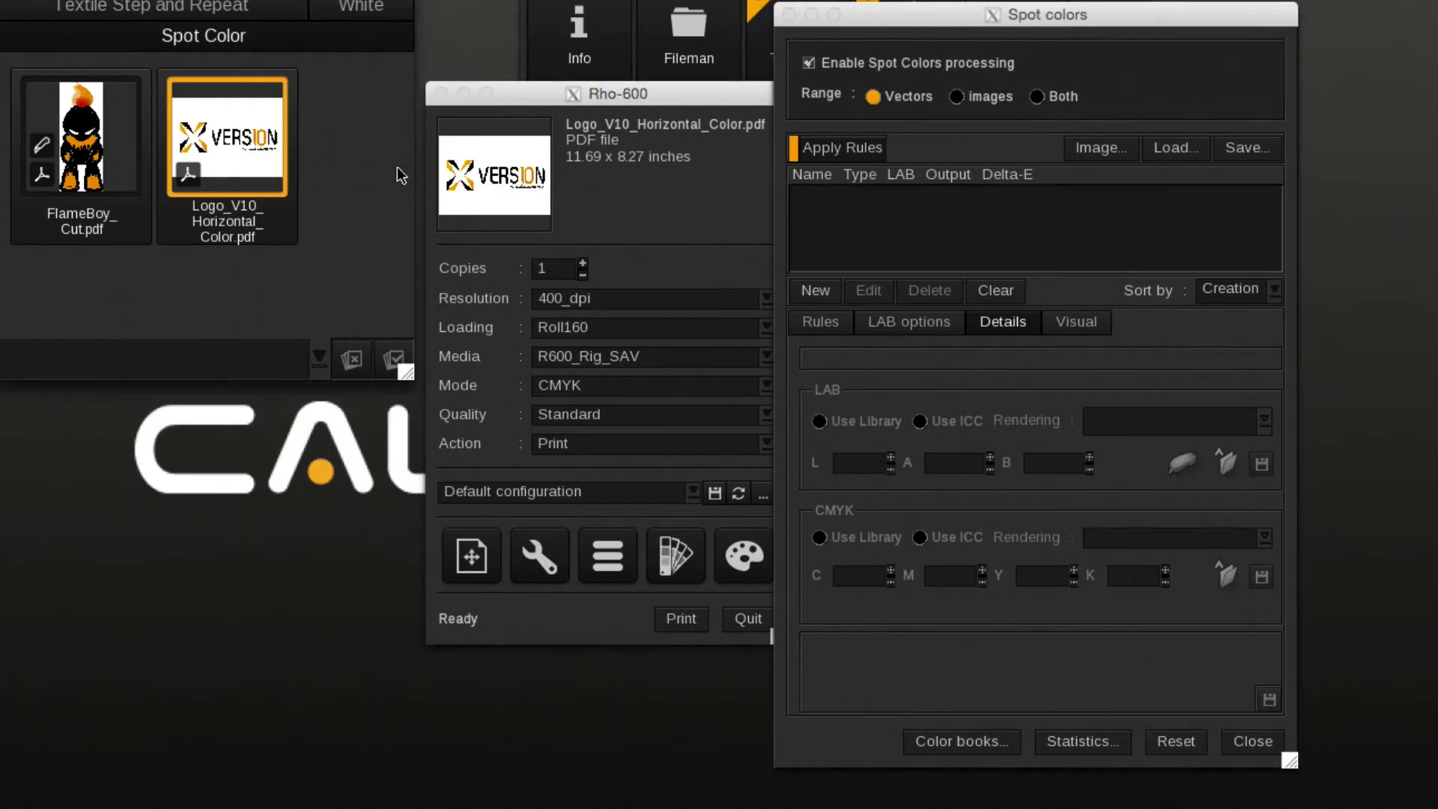
left_click(1088, 329)
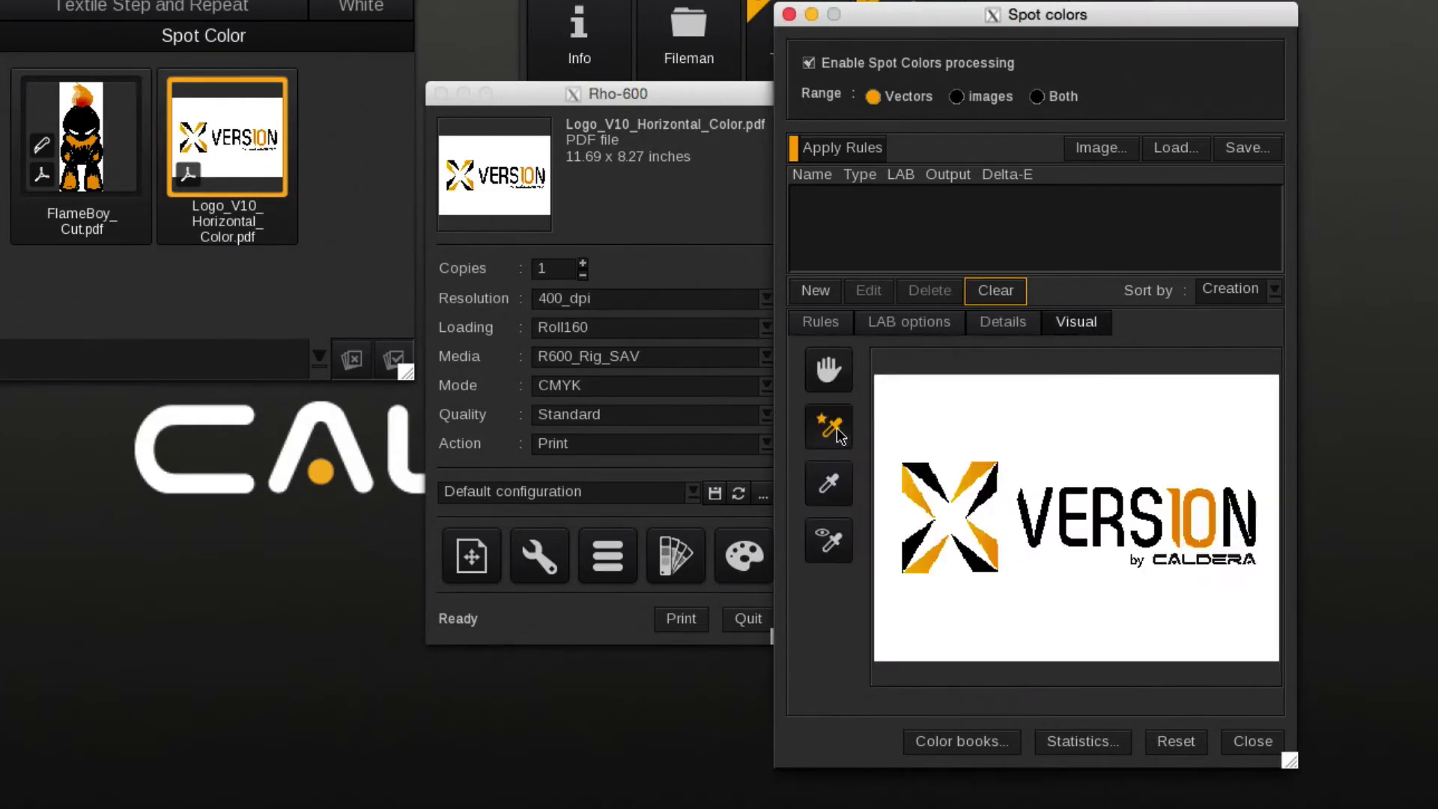
left_click(1172, 518)
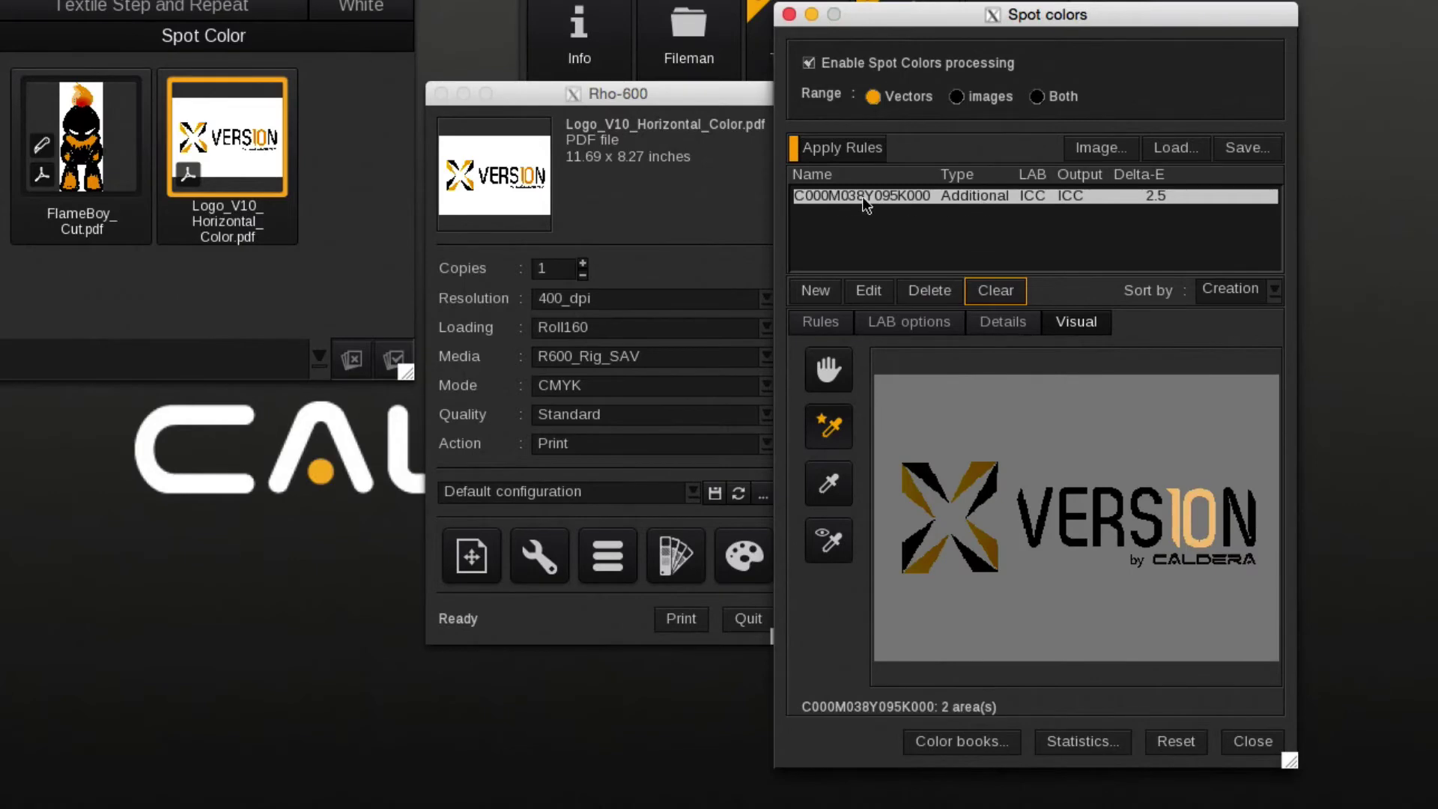
Set the orange spot C000M038Y095K000's custom CMYK cyan value to 100
left_click(980, 322)
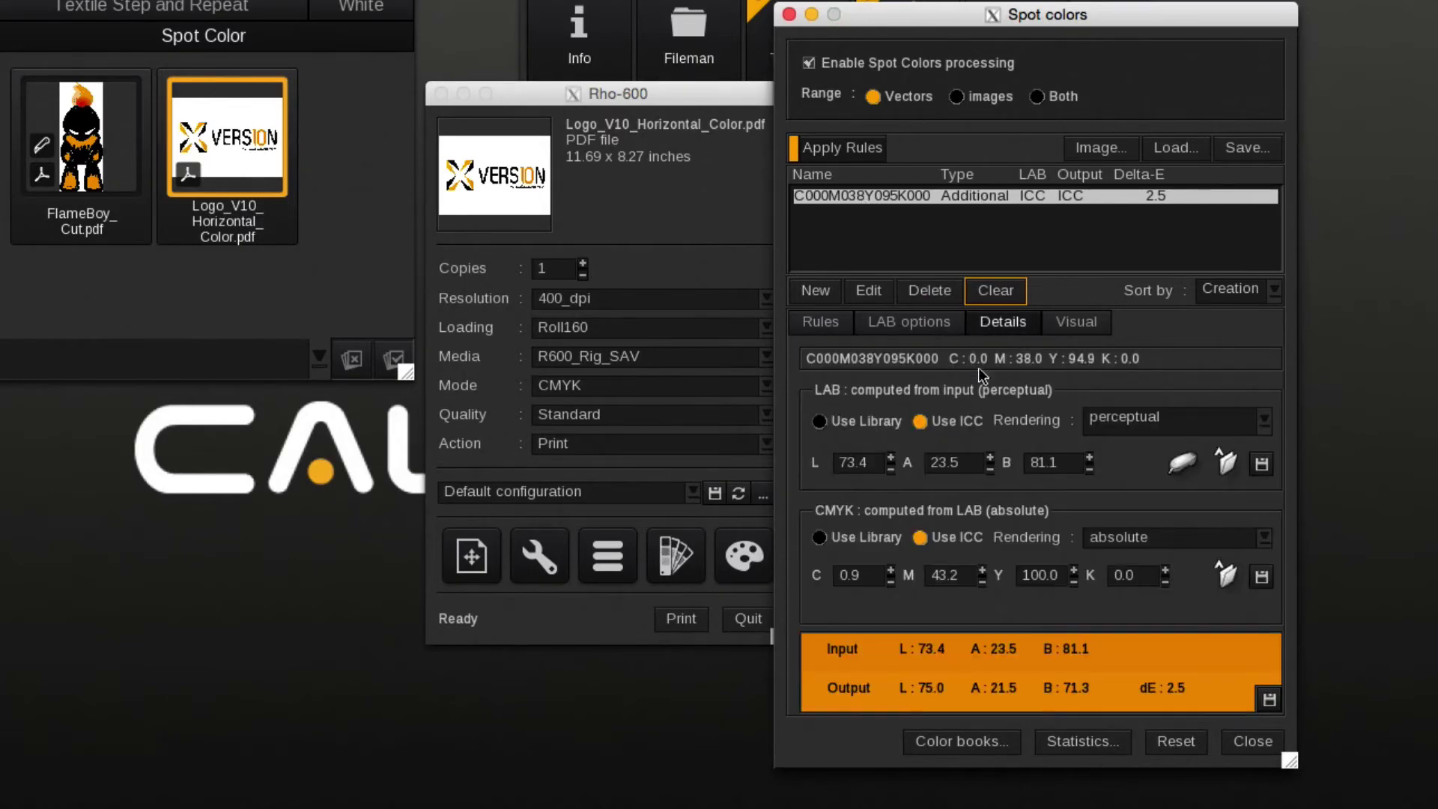
double_click(861, 576)
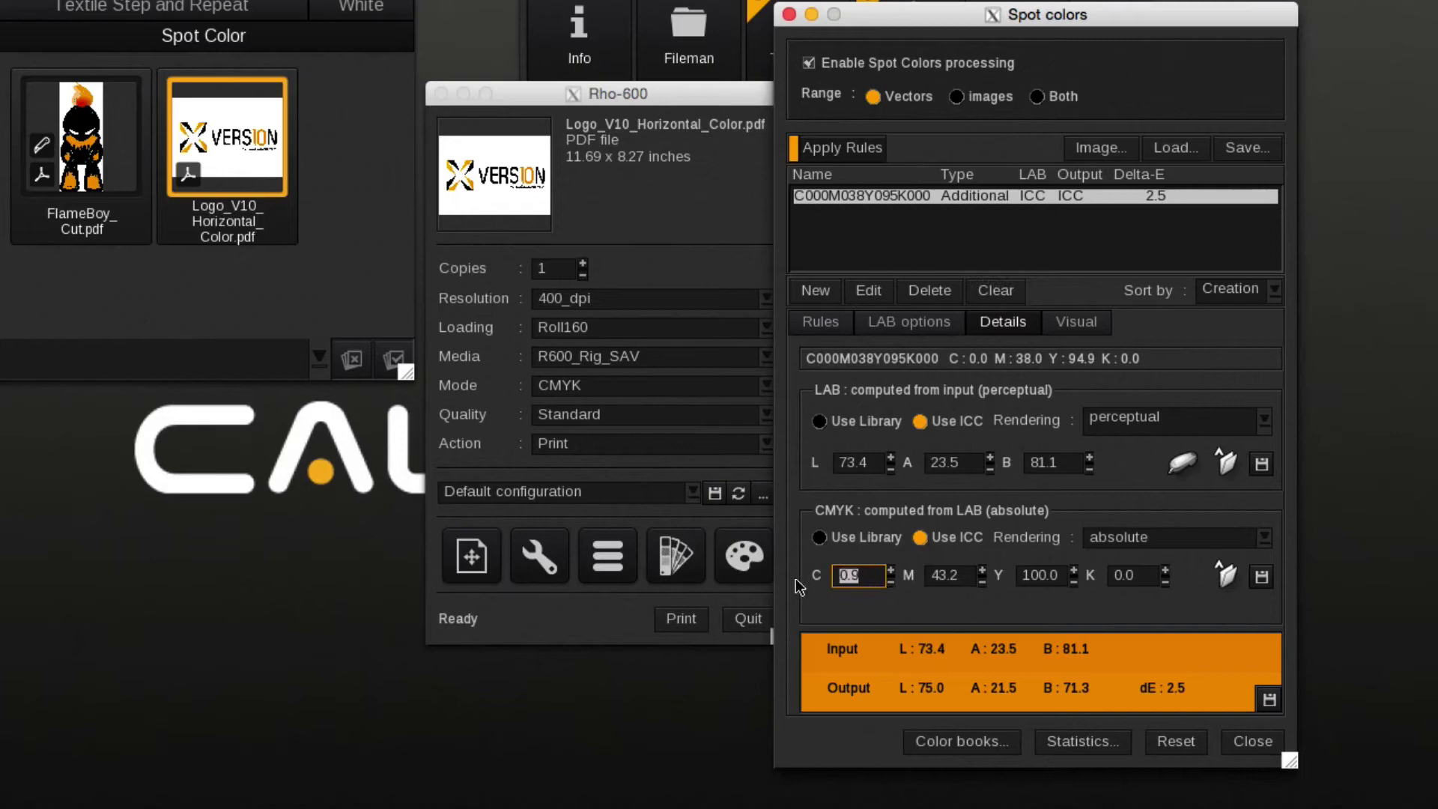
type("100")
left_click(964, 580)
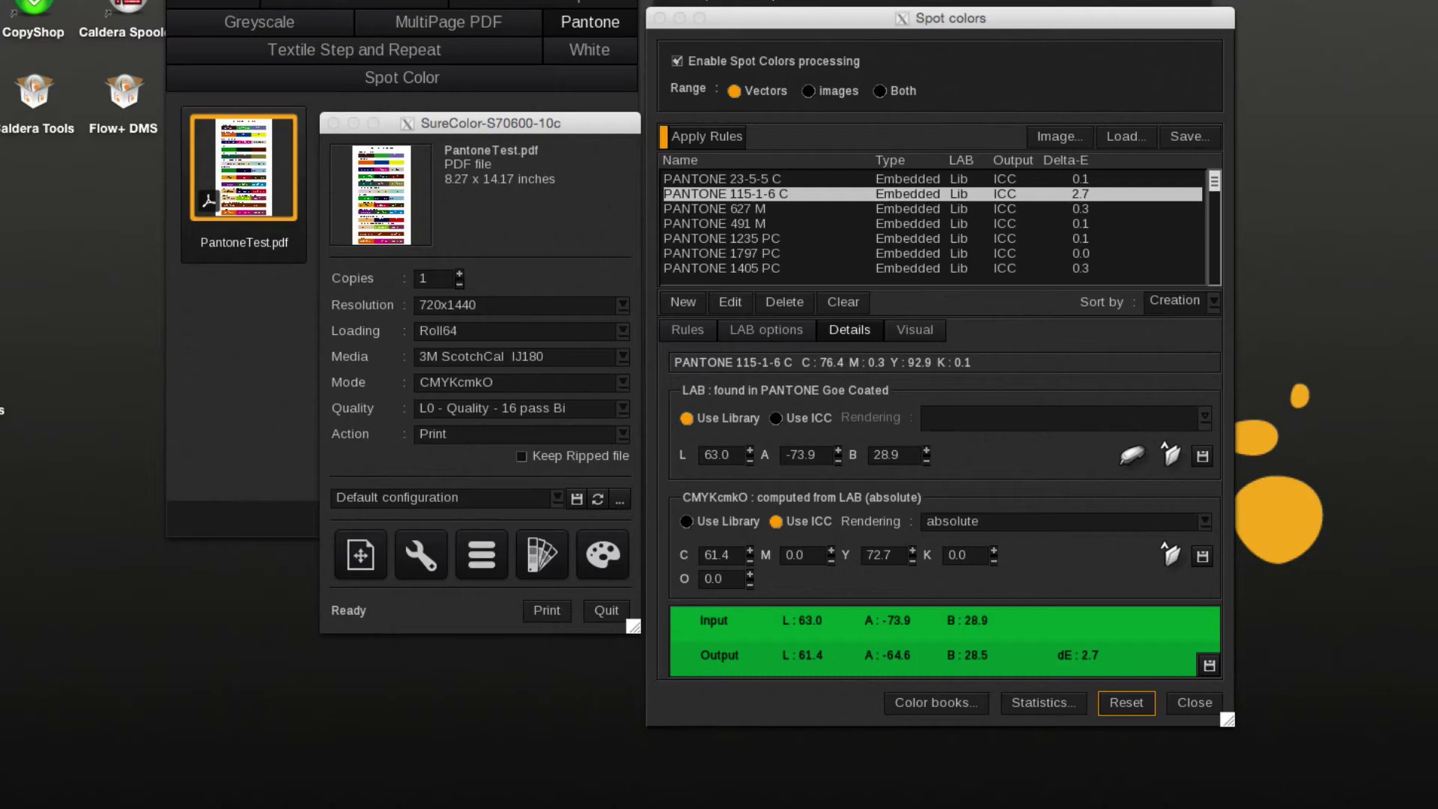
Add a Dynamic CMYK library file named 'test' through the Rules tab's CMYK library settings
left_click(687, 326)
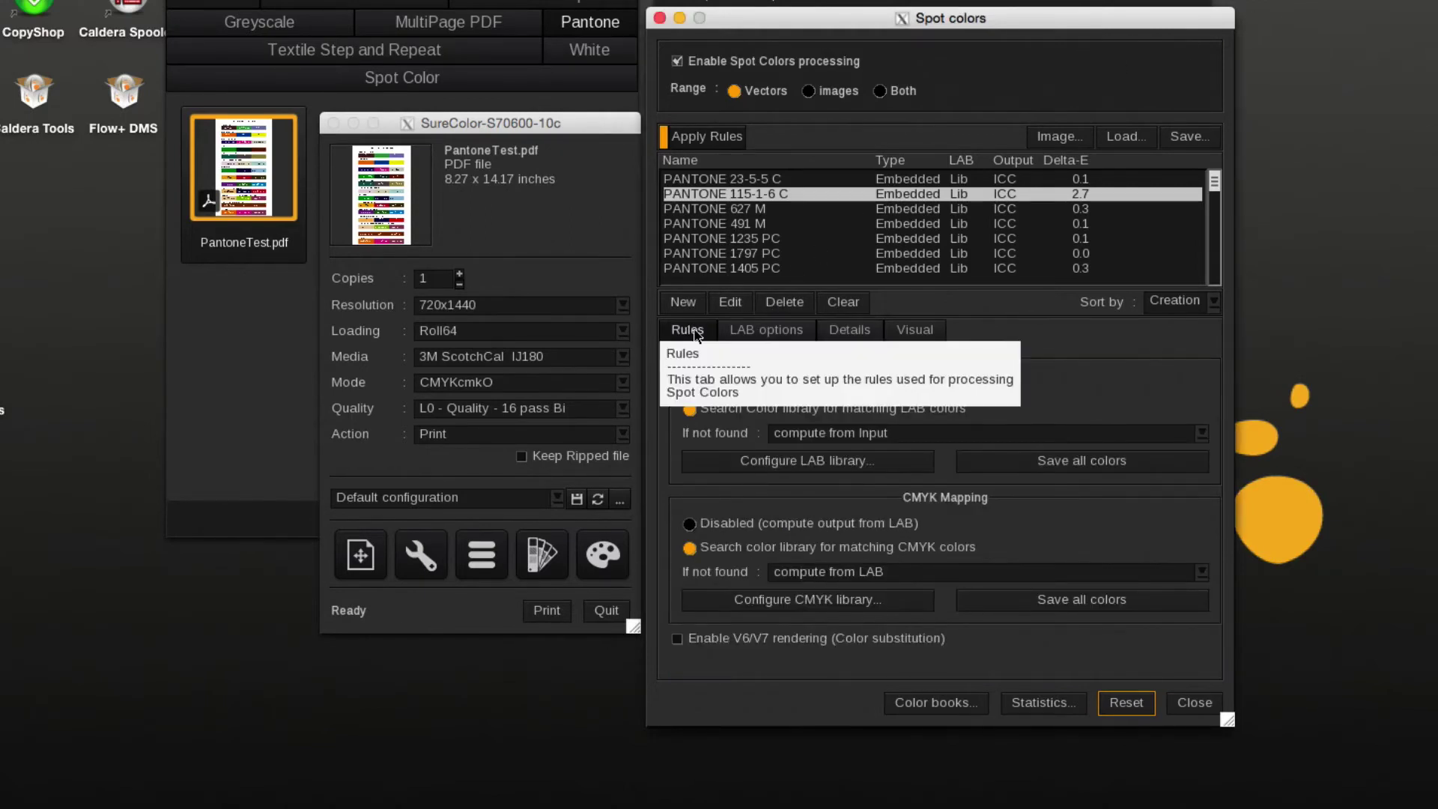
left_click(780, 605)
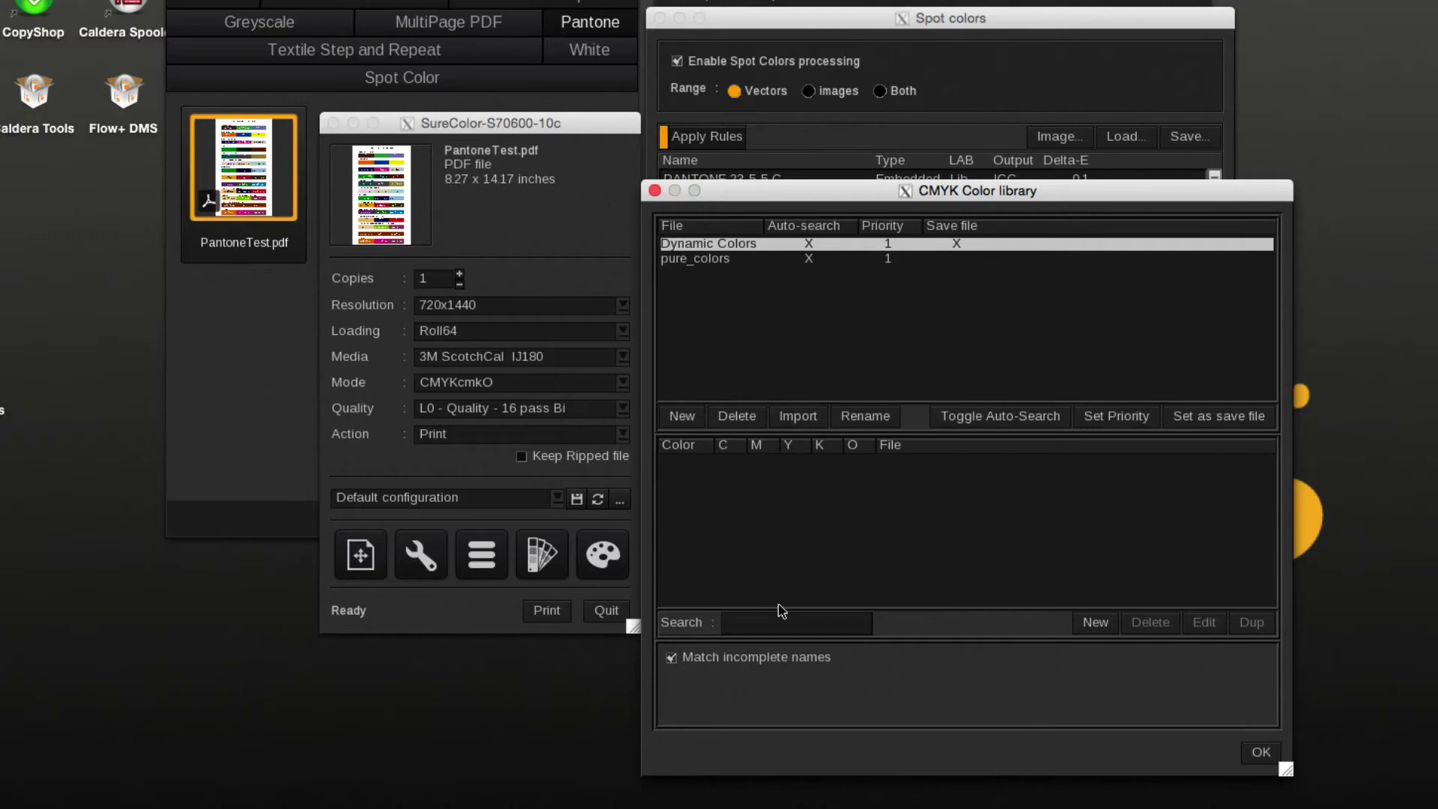
left_click(679, 415)
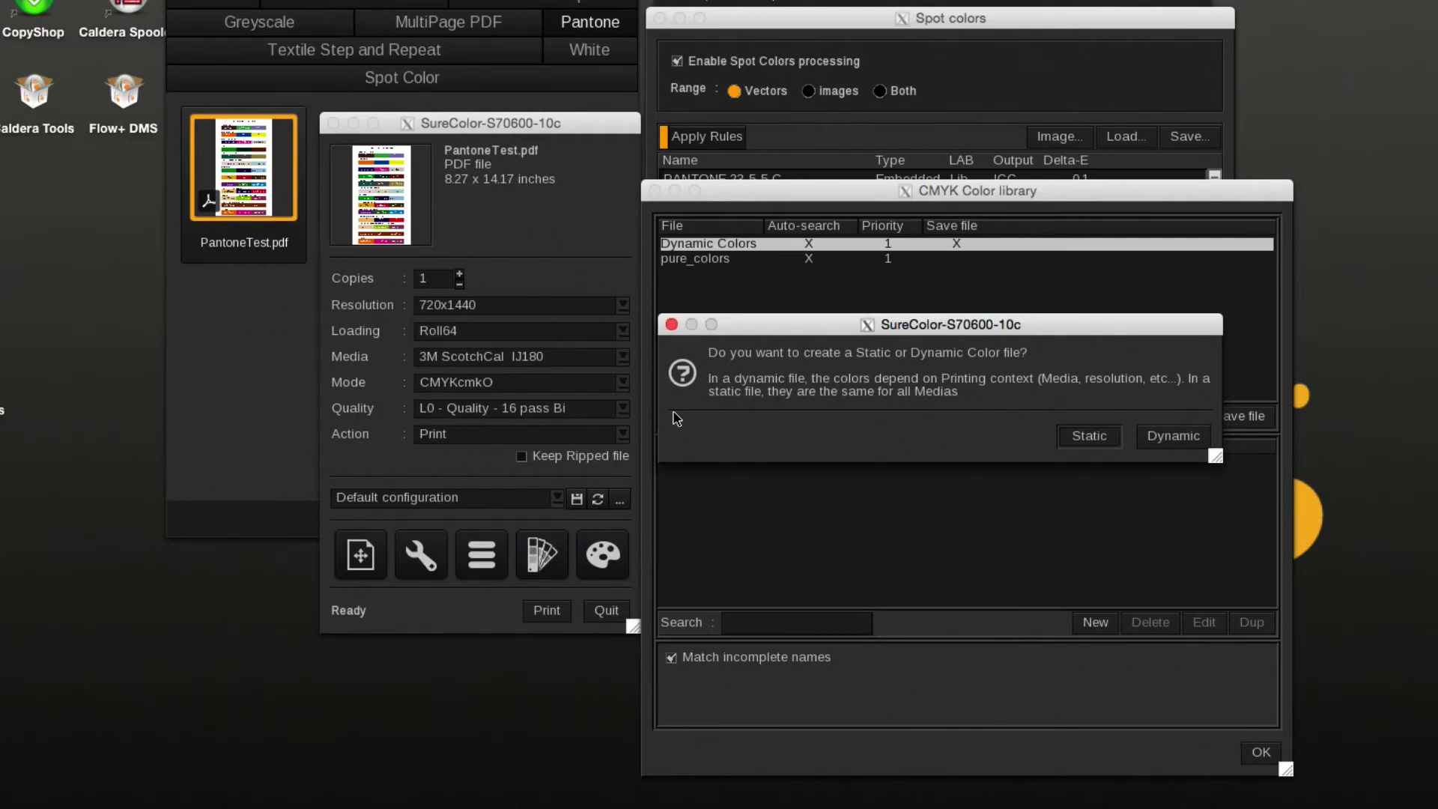
left_click(1163, 440)
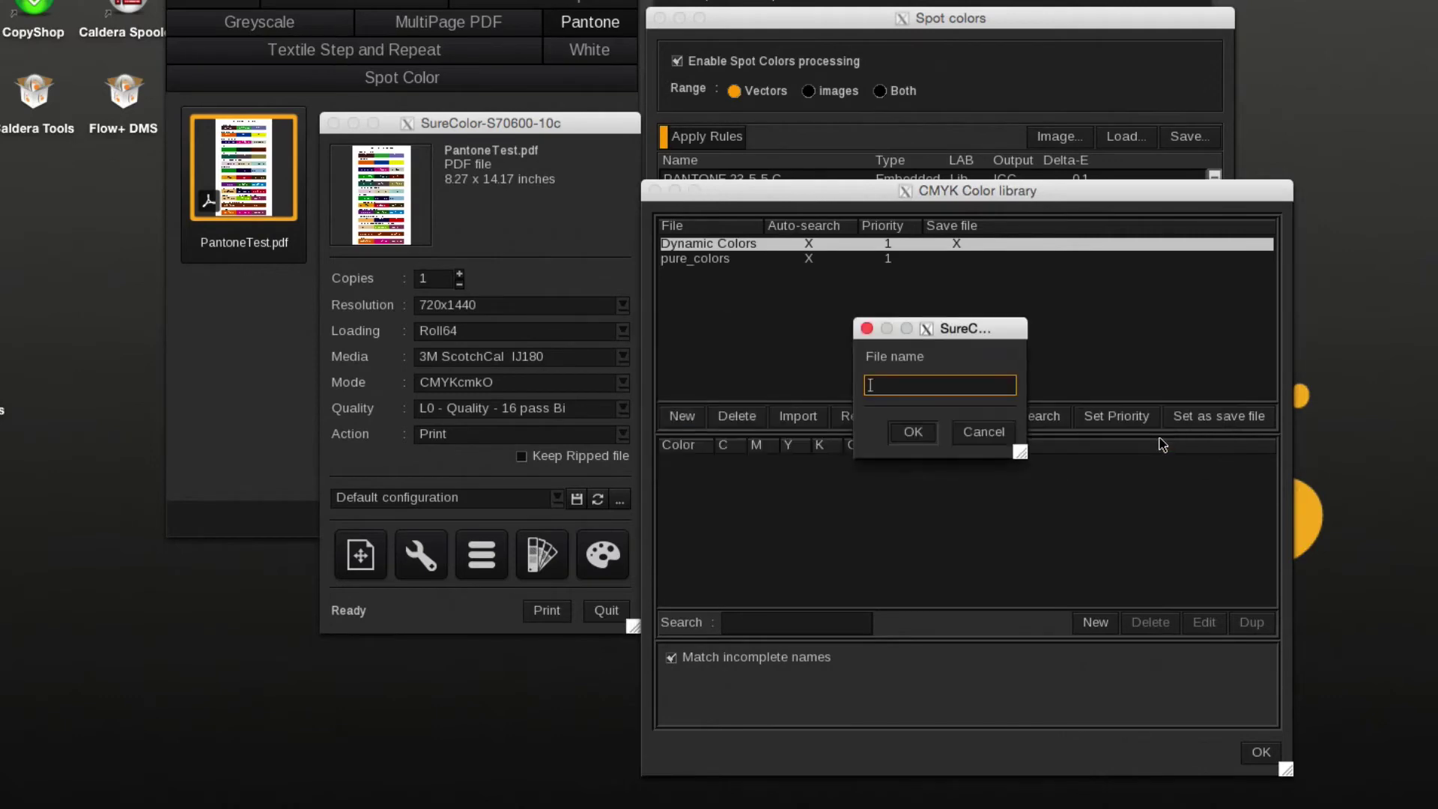
type("test")
left_click(924, 433)
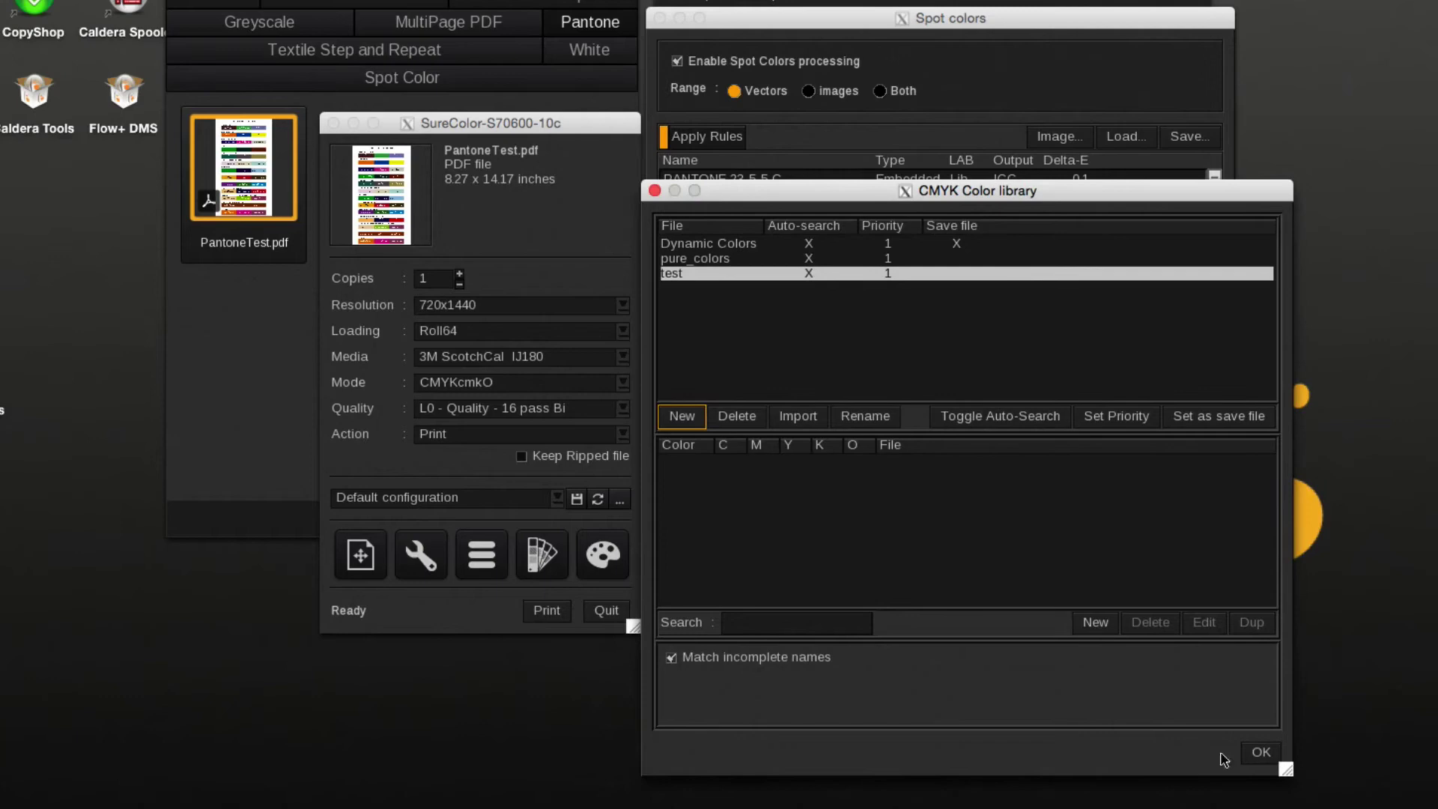
left_click(1260, 752)
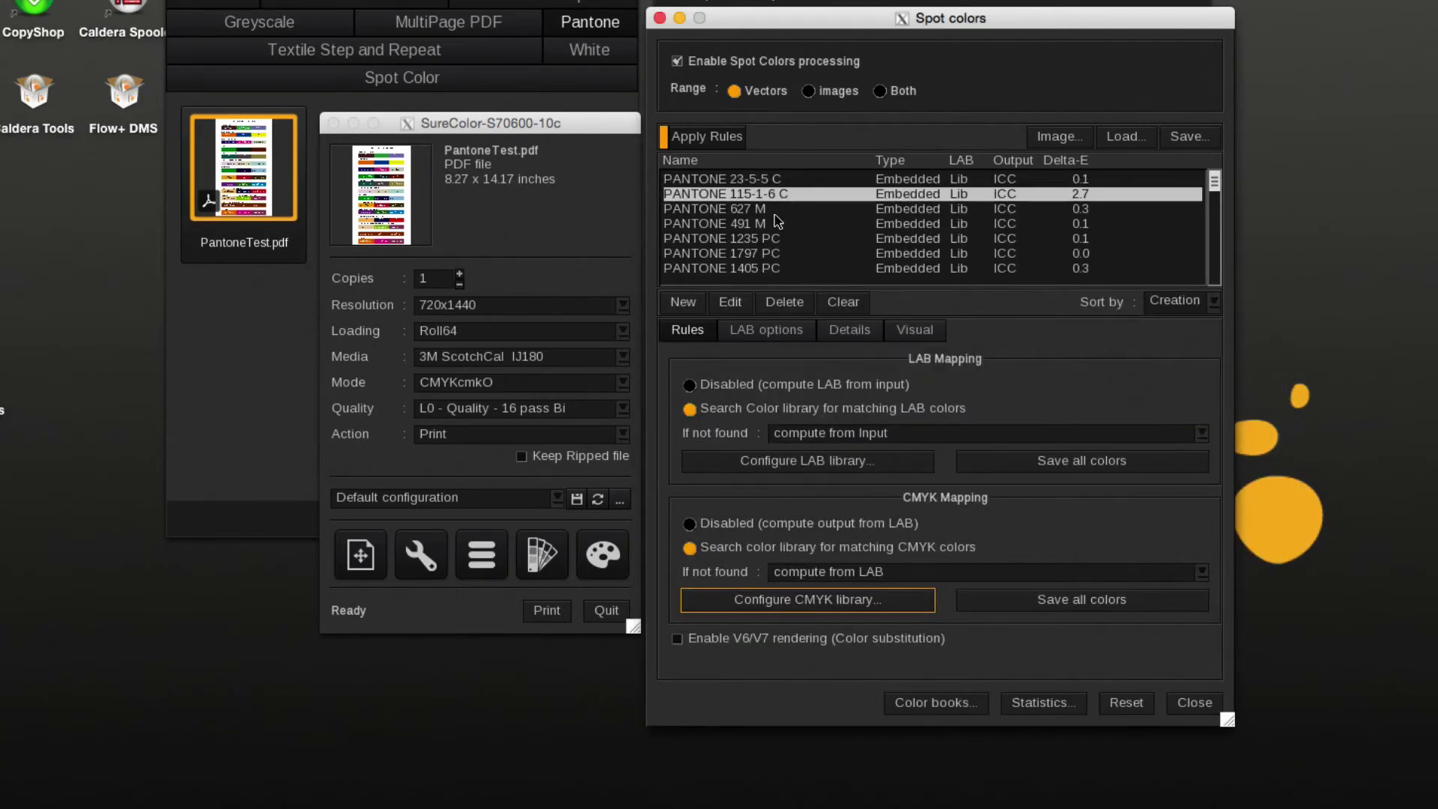
Set PANTONE 115-1-6 C's custom CMYK to C 100, M 100, Y 0
left_click(847, 338)
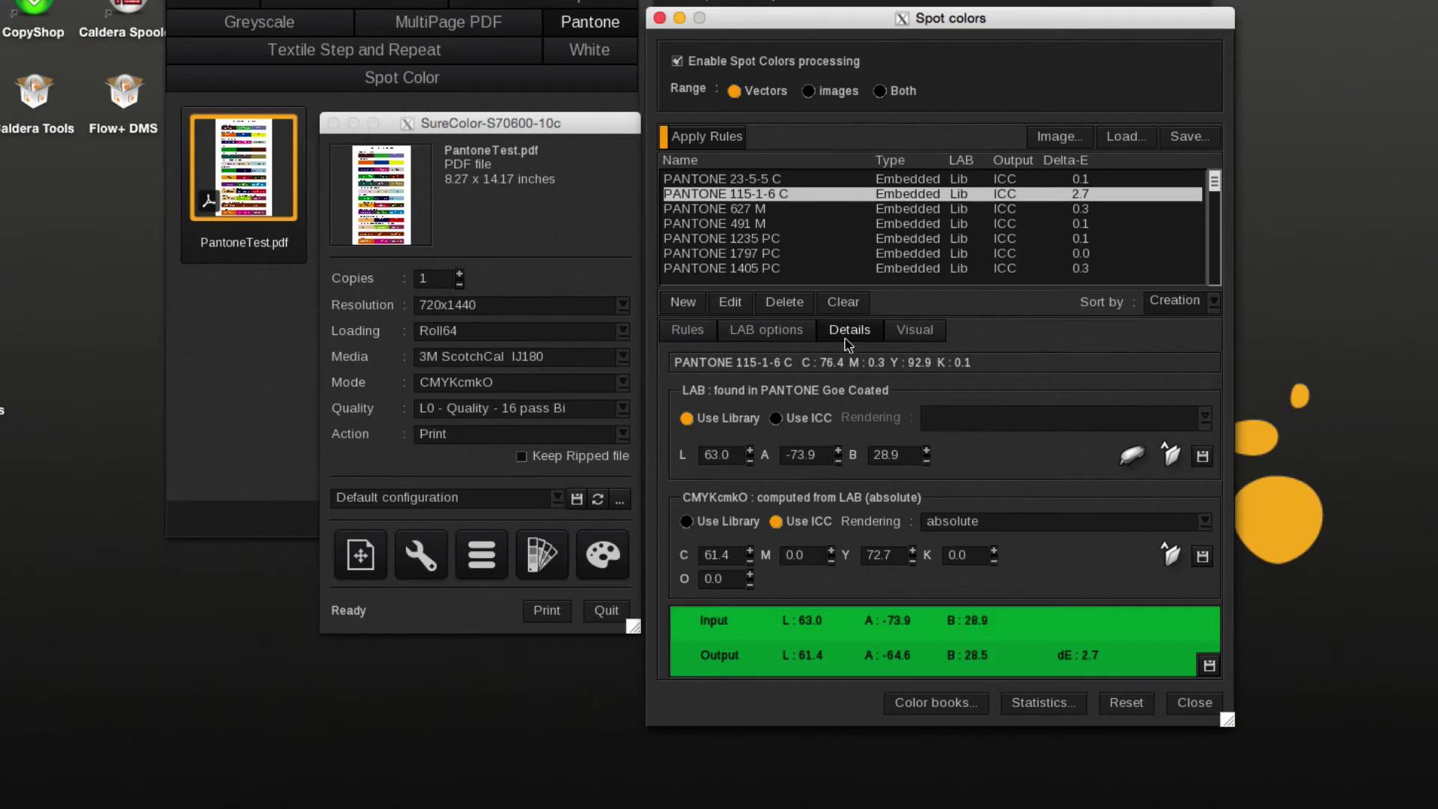
double_click(734, 567)
type("100")
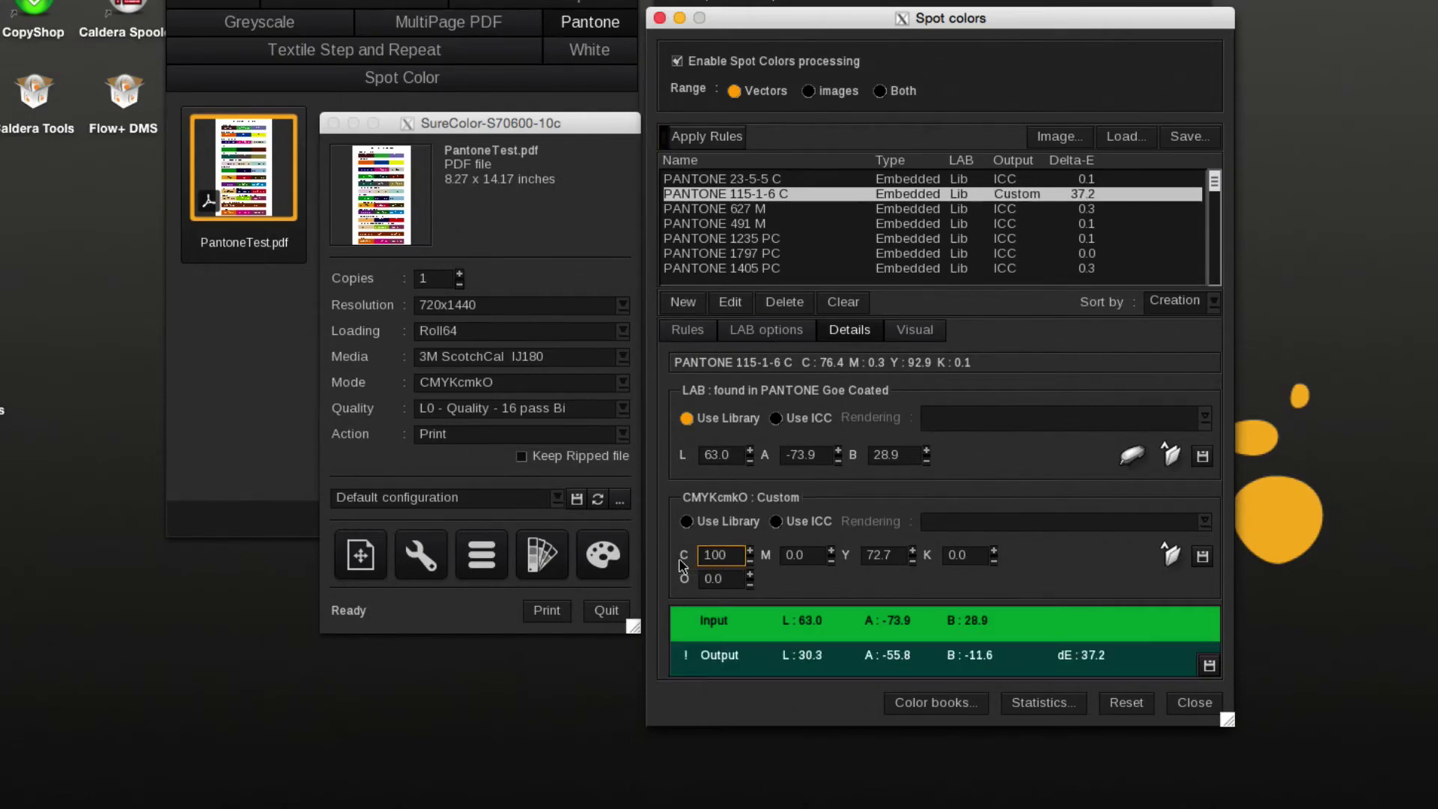
double_click(794, 555)
type("100")
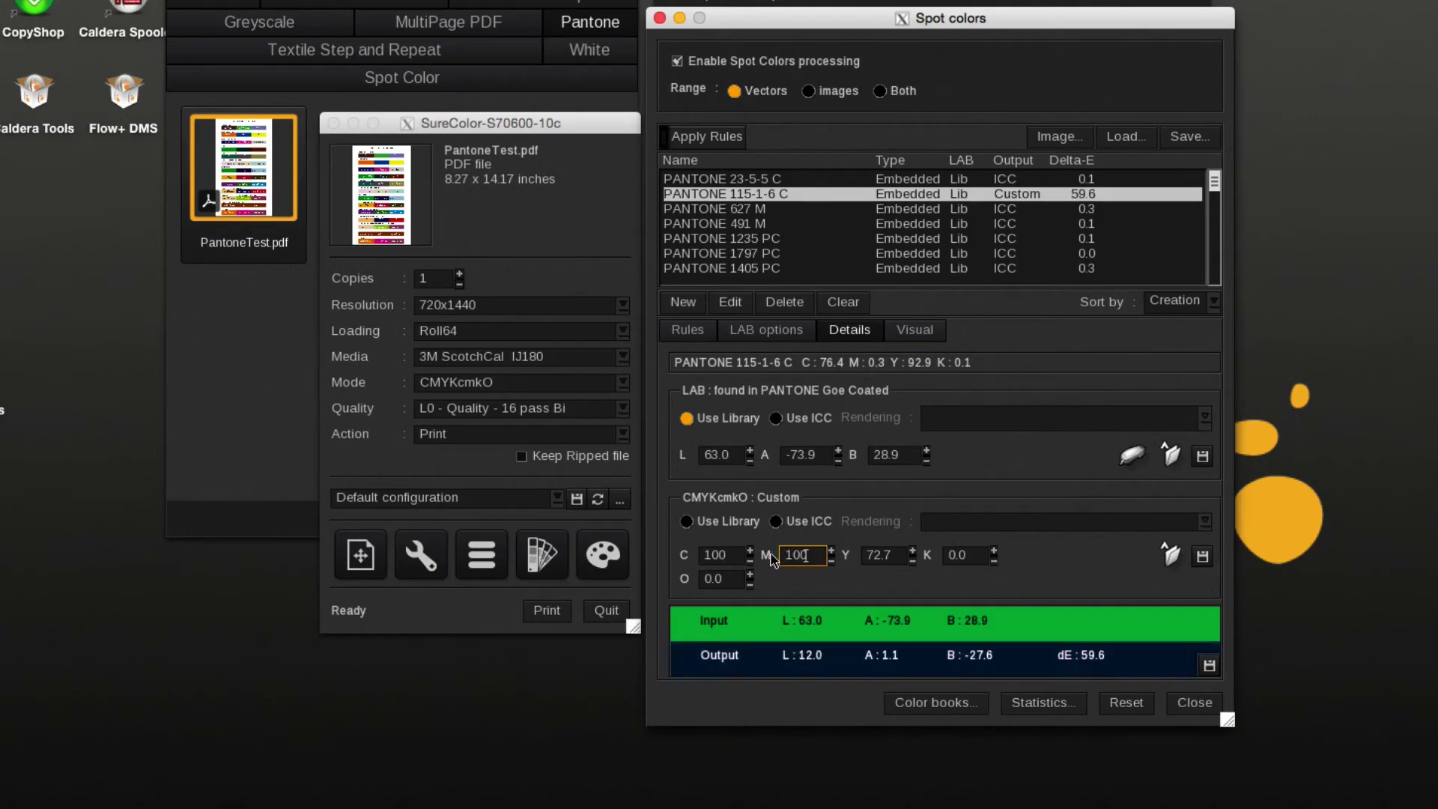
left_click(885, 562)
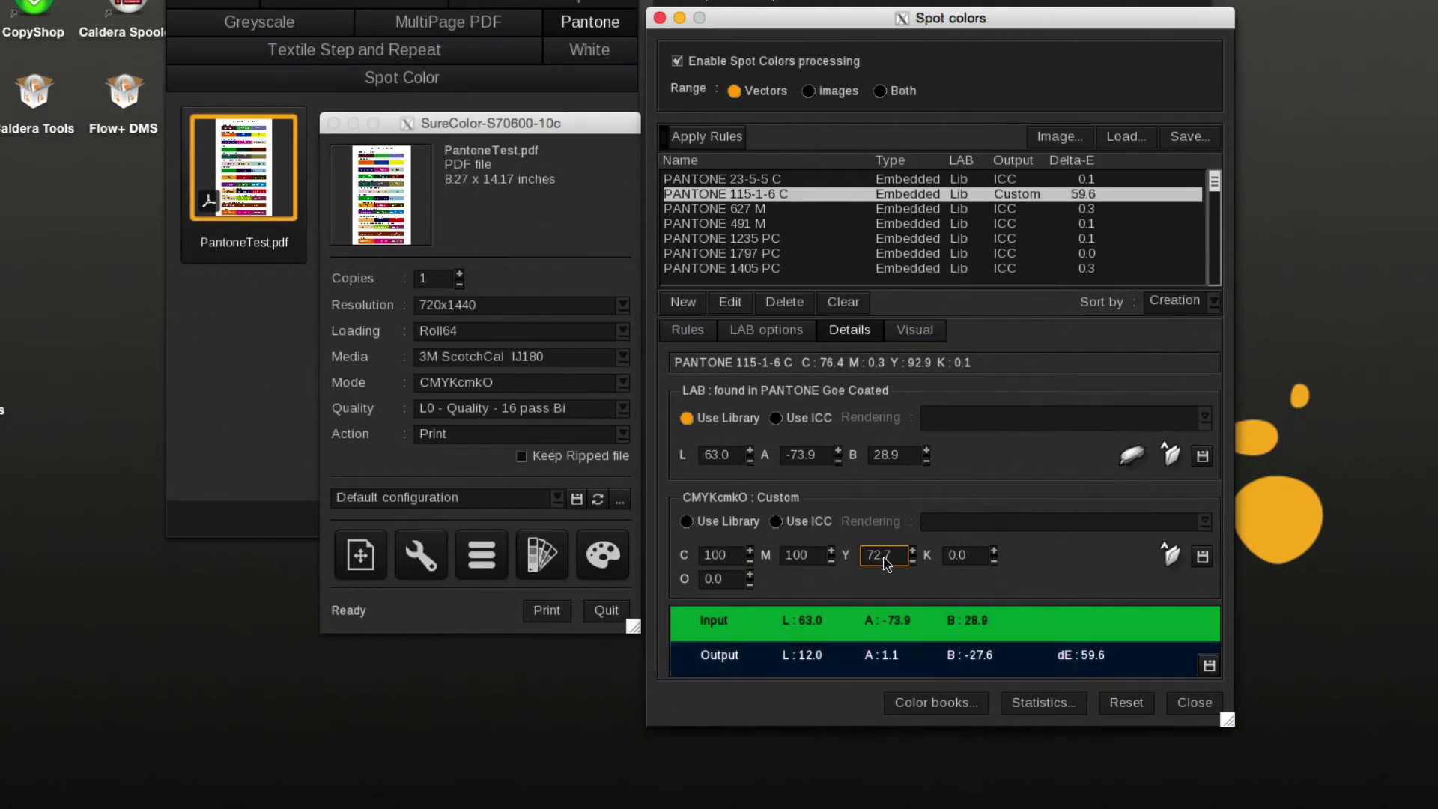
double_click(885, 562)
type("0")
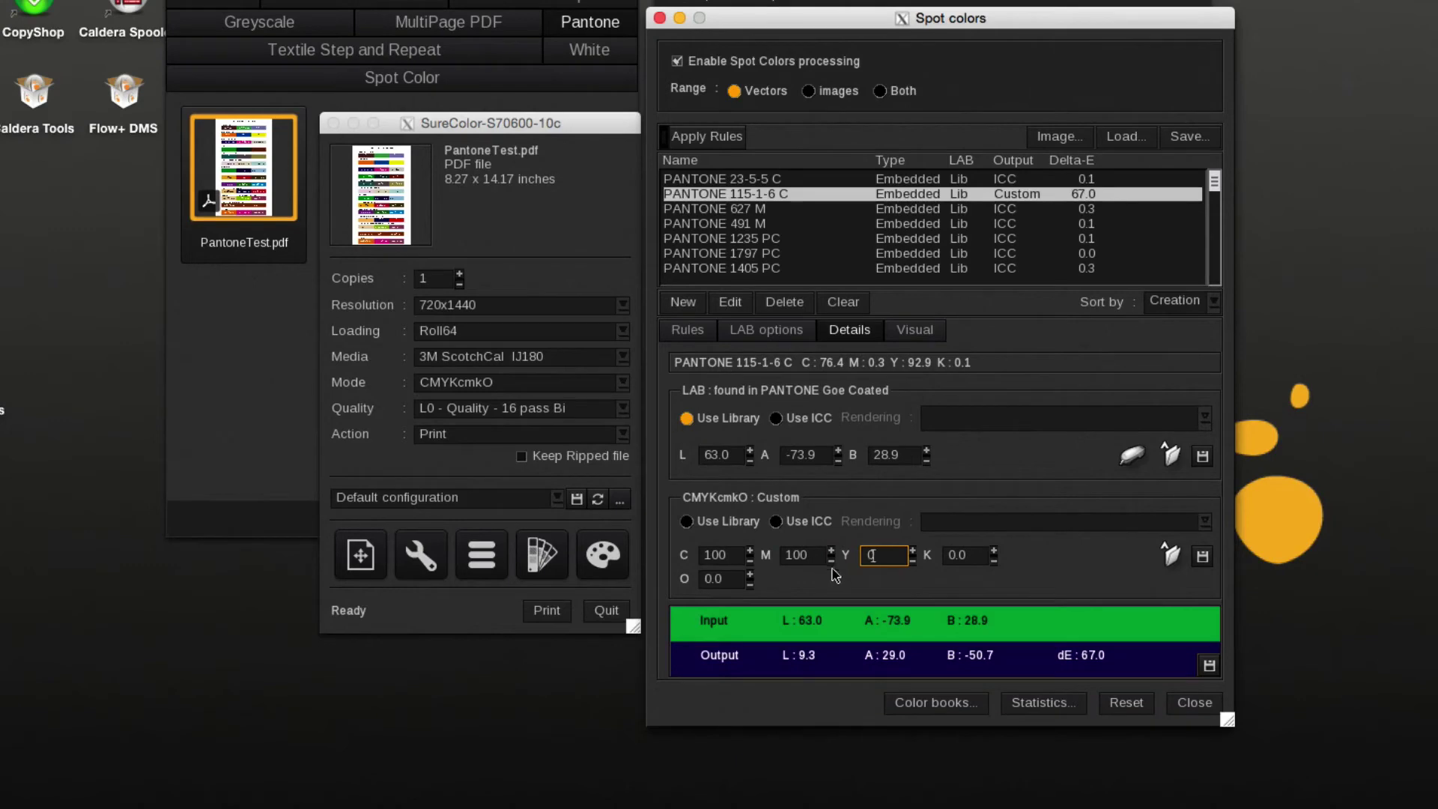
Save the custom values into the test library, making test.xml the default save file
left_click(1202, 558)
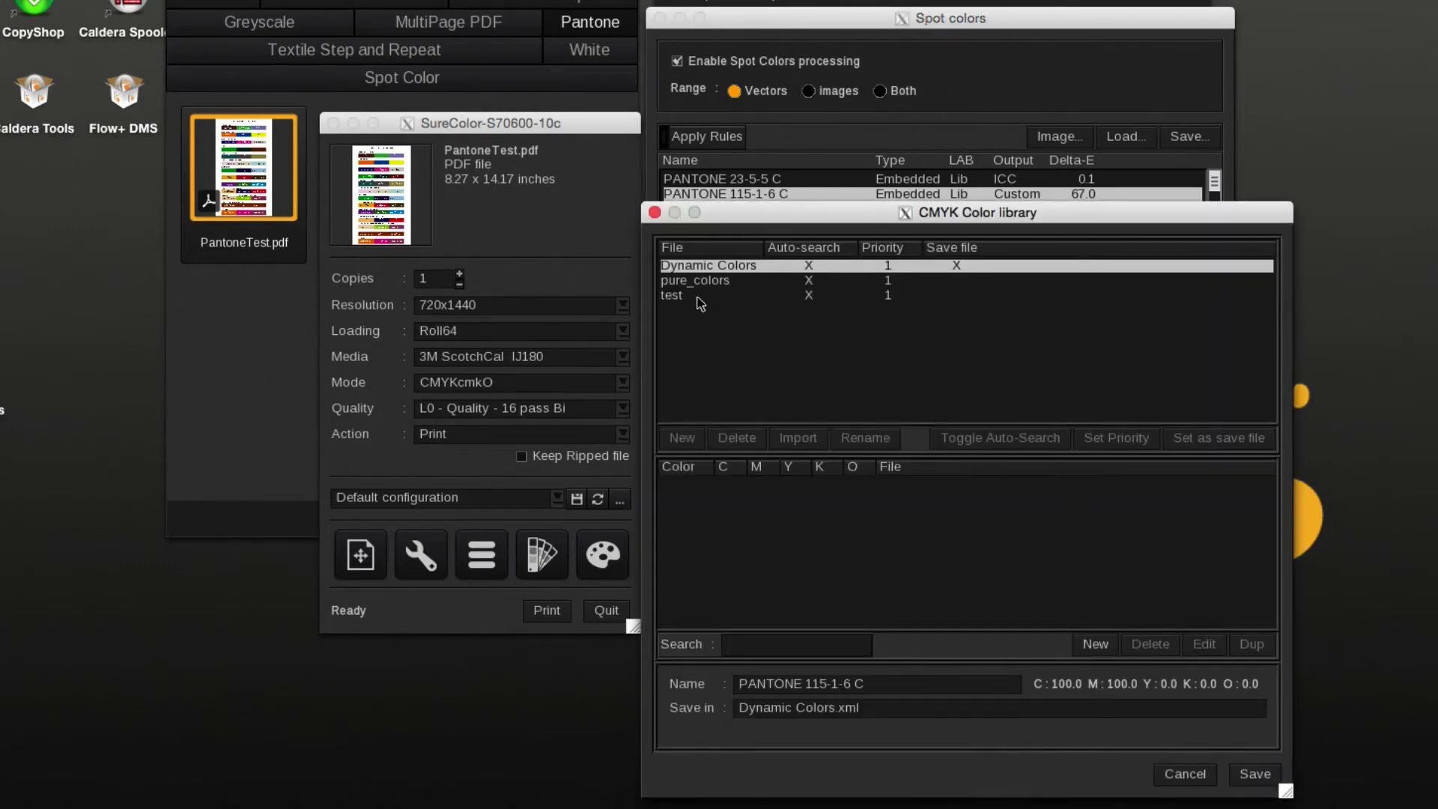
left_click(700, 298)
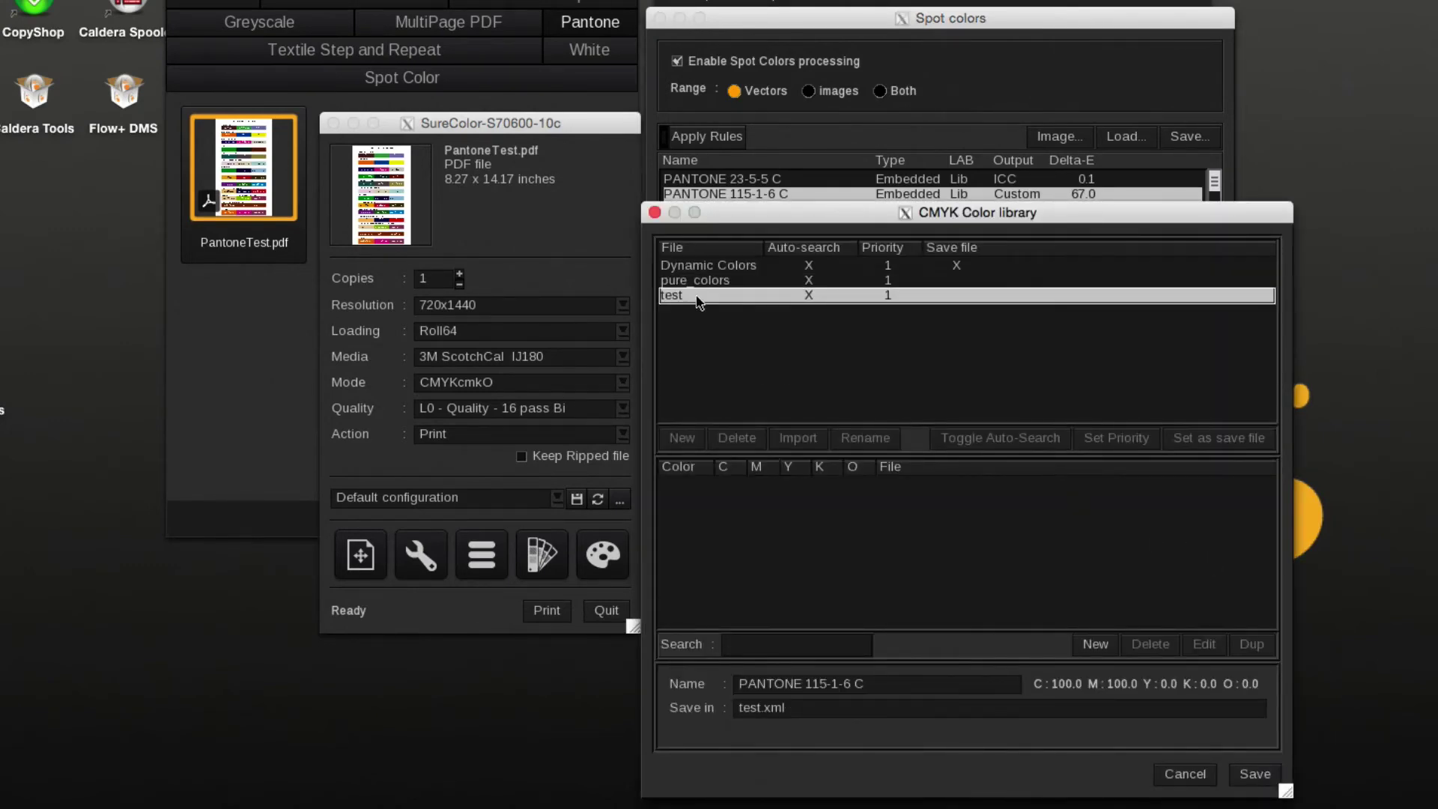
left_click(1244, 779)
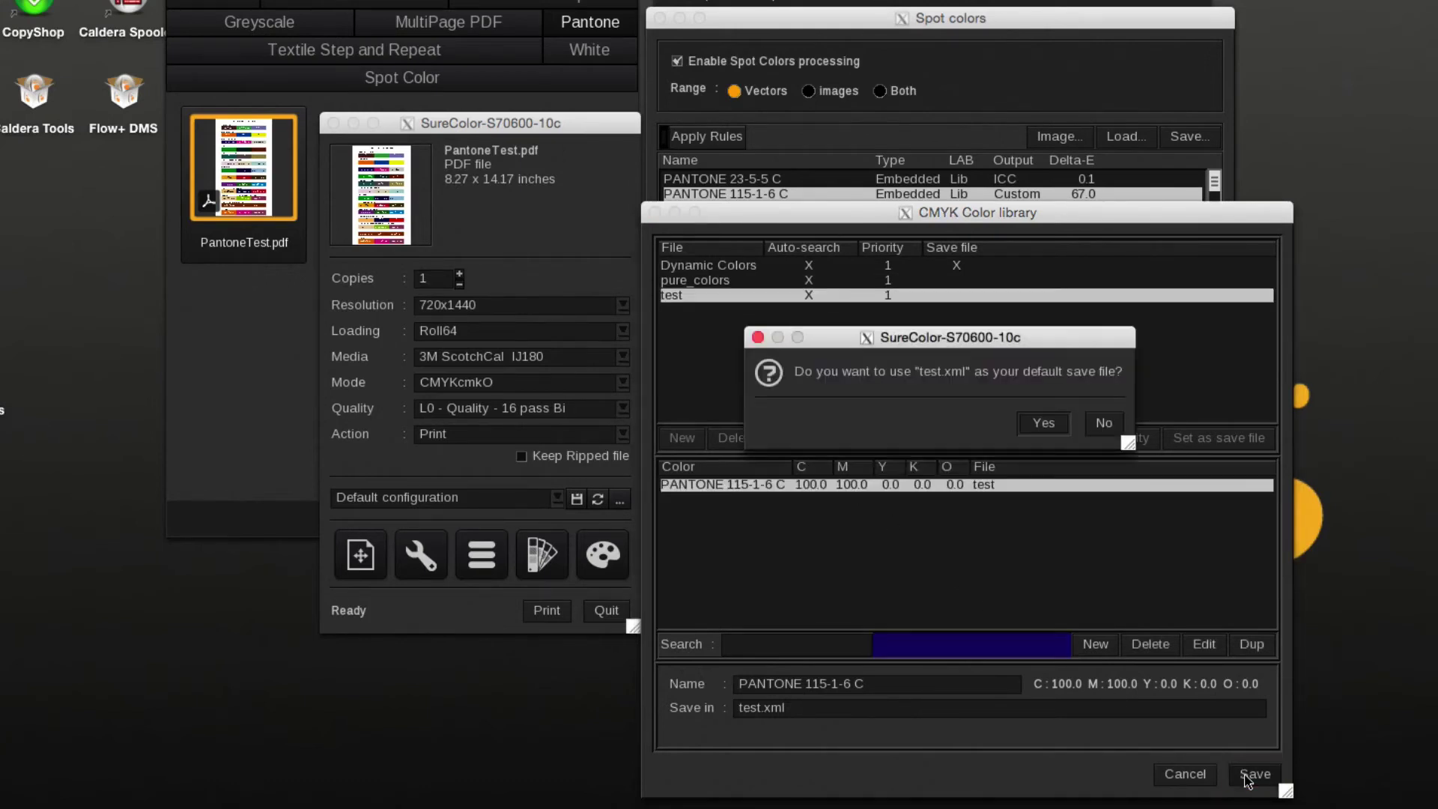
left_click(1044, 423)
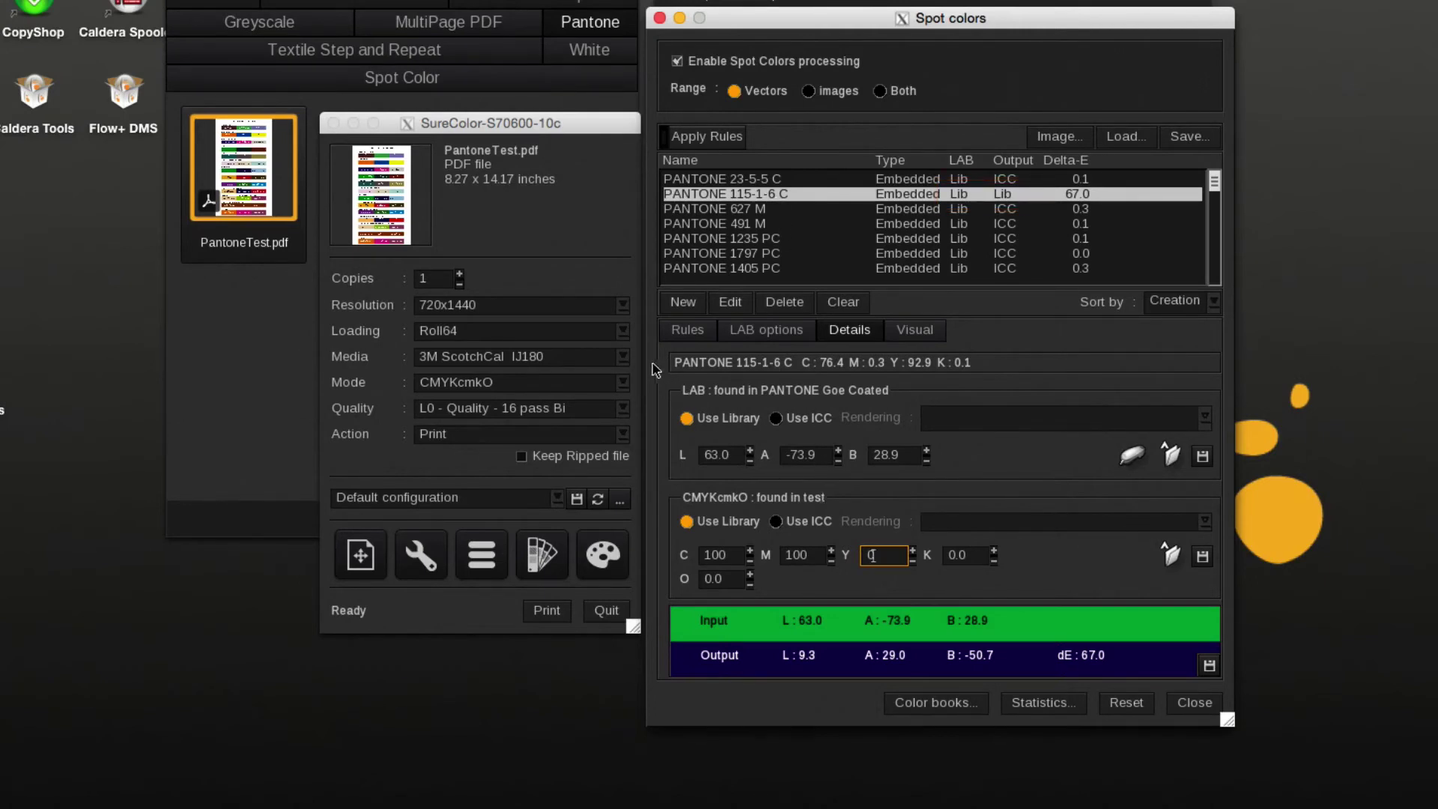
left_click(628, 359)
left_click(628, 361)
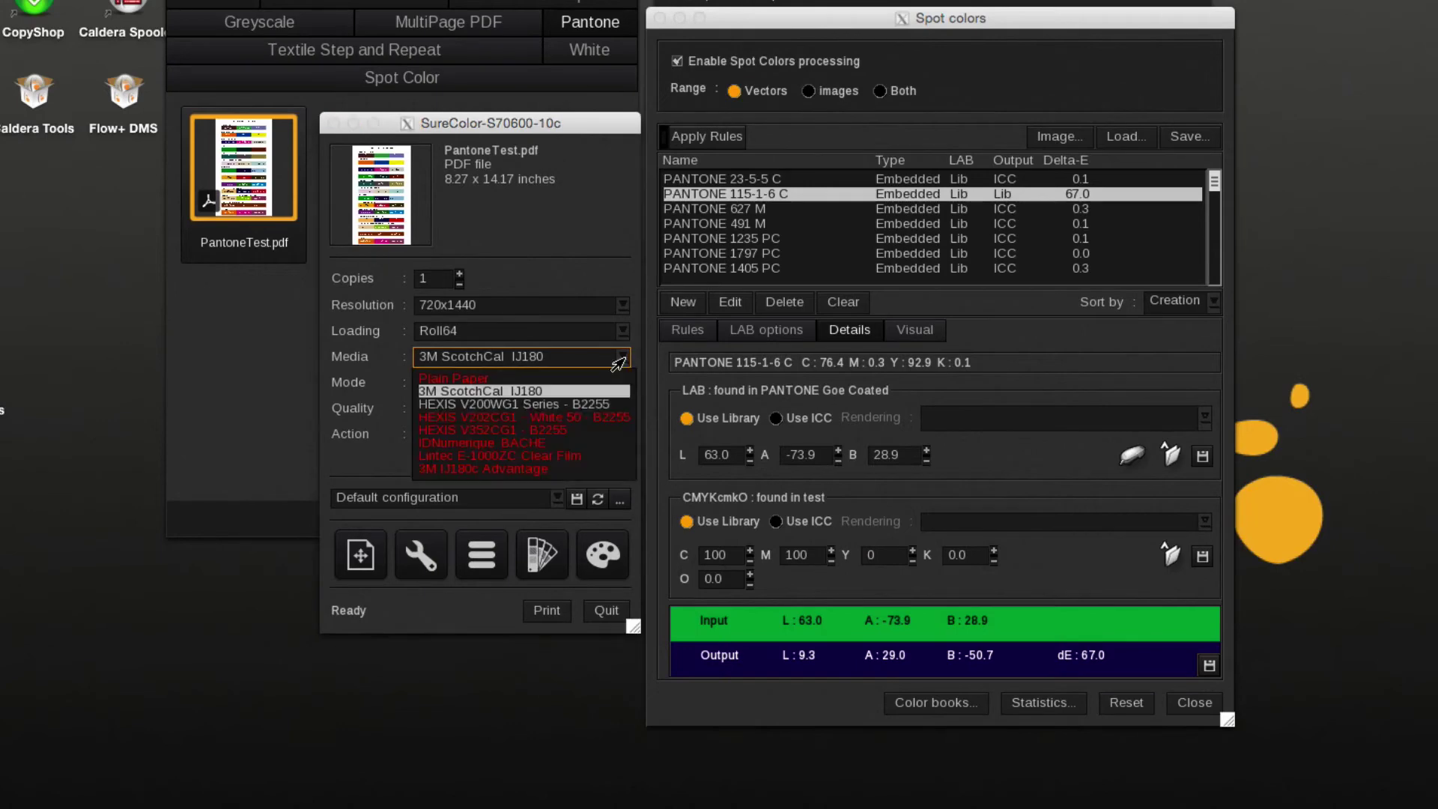
left_click(602, 409)
left_click(734, 226)
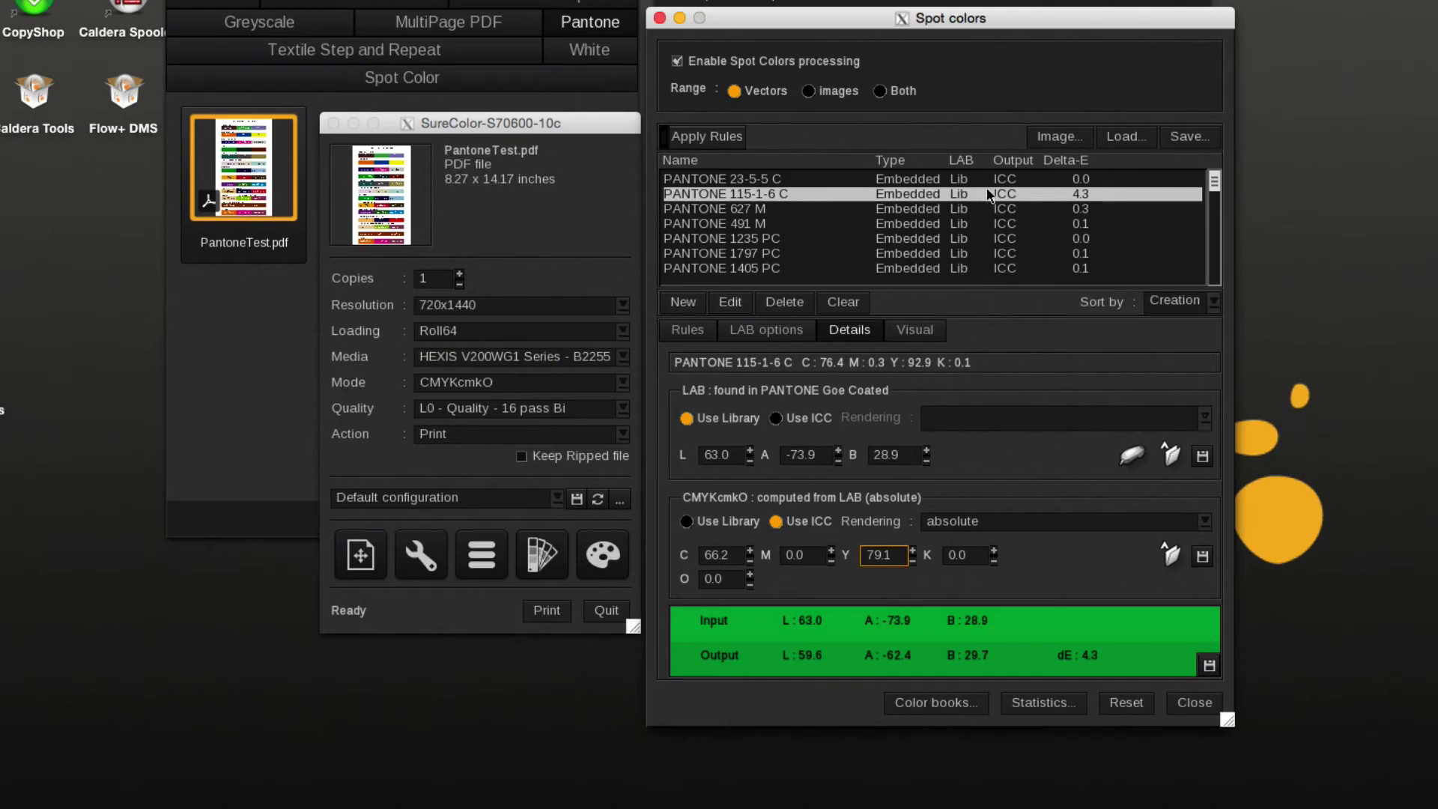
left_click(619, 360)
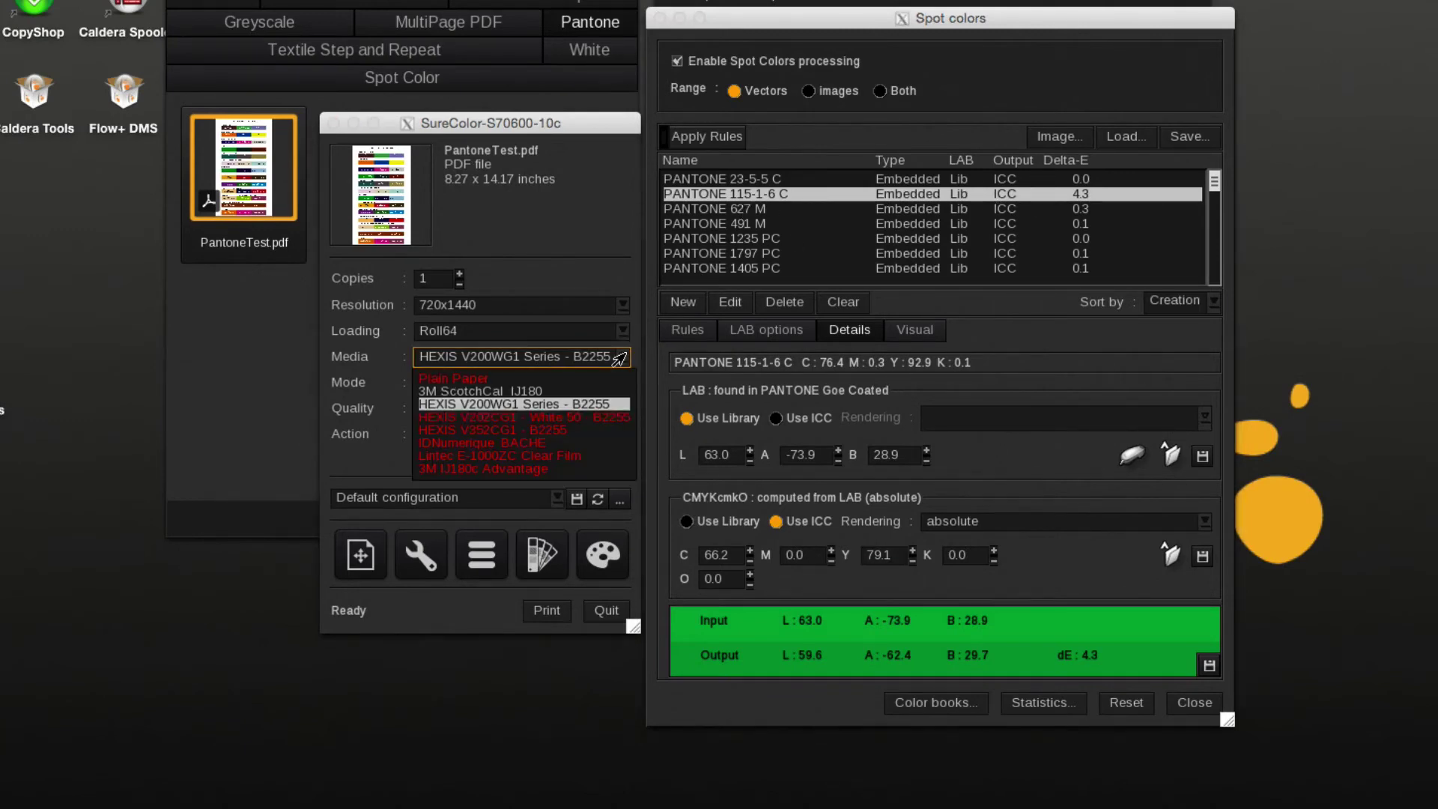
left_click(594, 391)
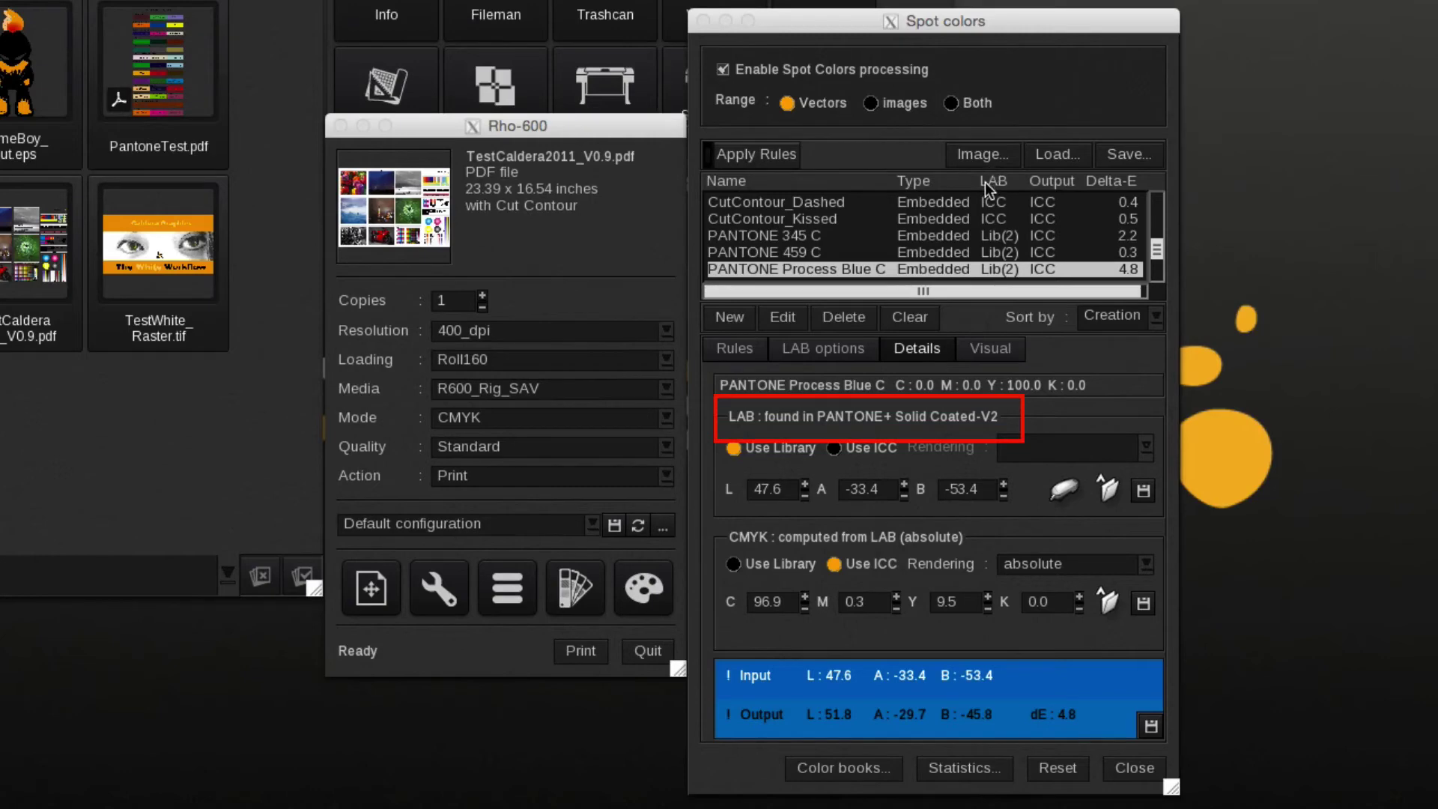
Switch PANTONE Process Blue C's LAB source to Use ICC instead of the library
left_click(855, 447)
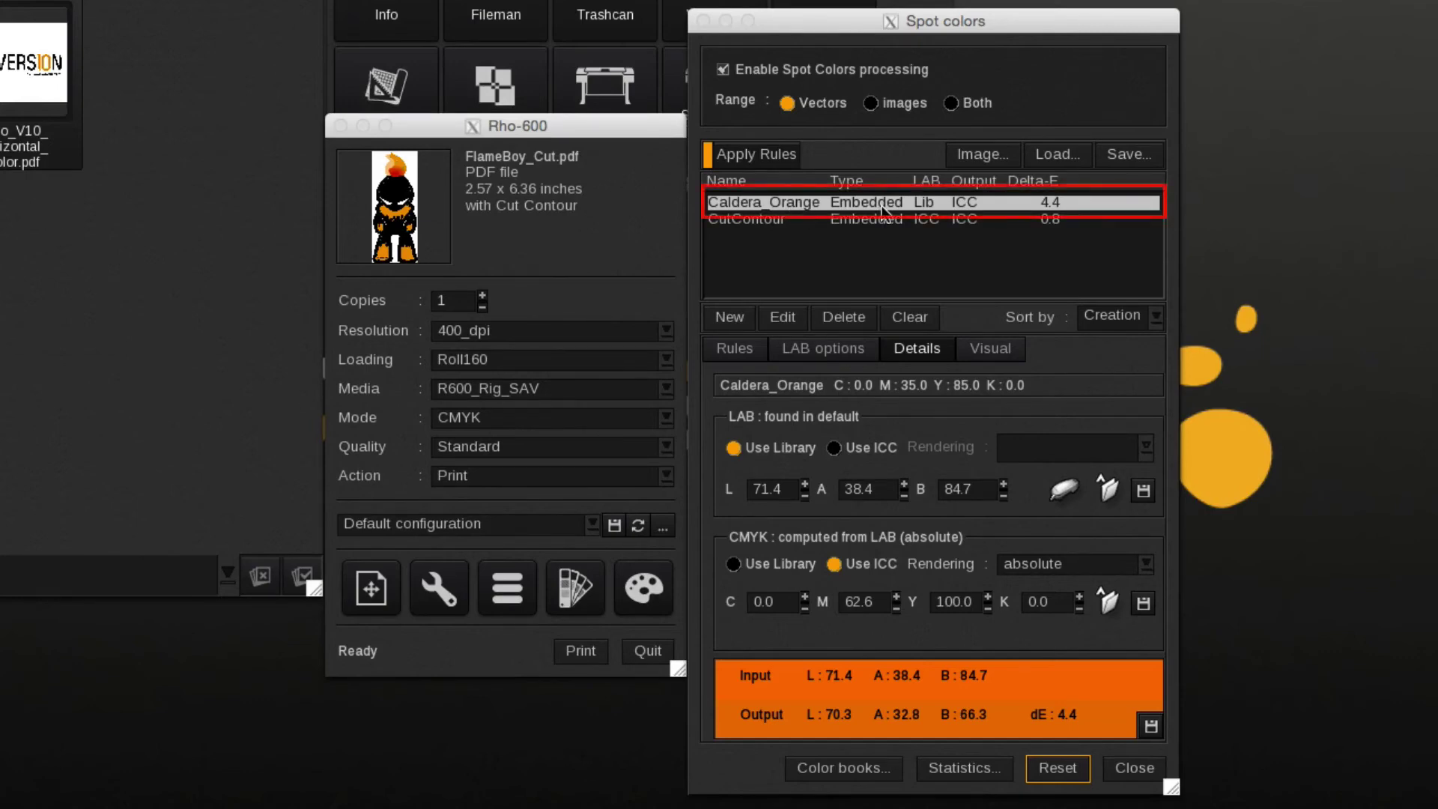
Map Caldera_Orange to PANTONE 100 C from the PANTONE Solid Coated LAB library
left_click(1109, 492)
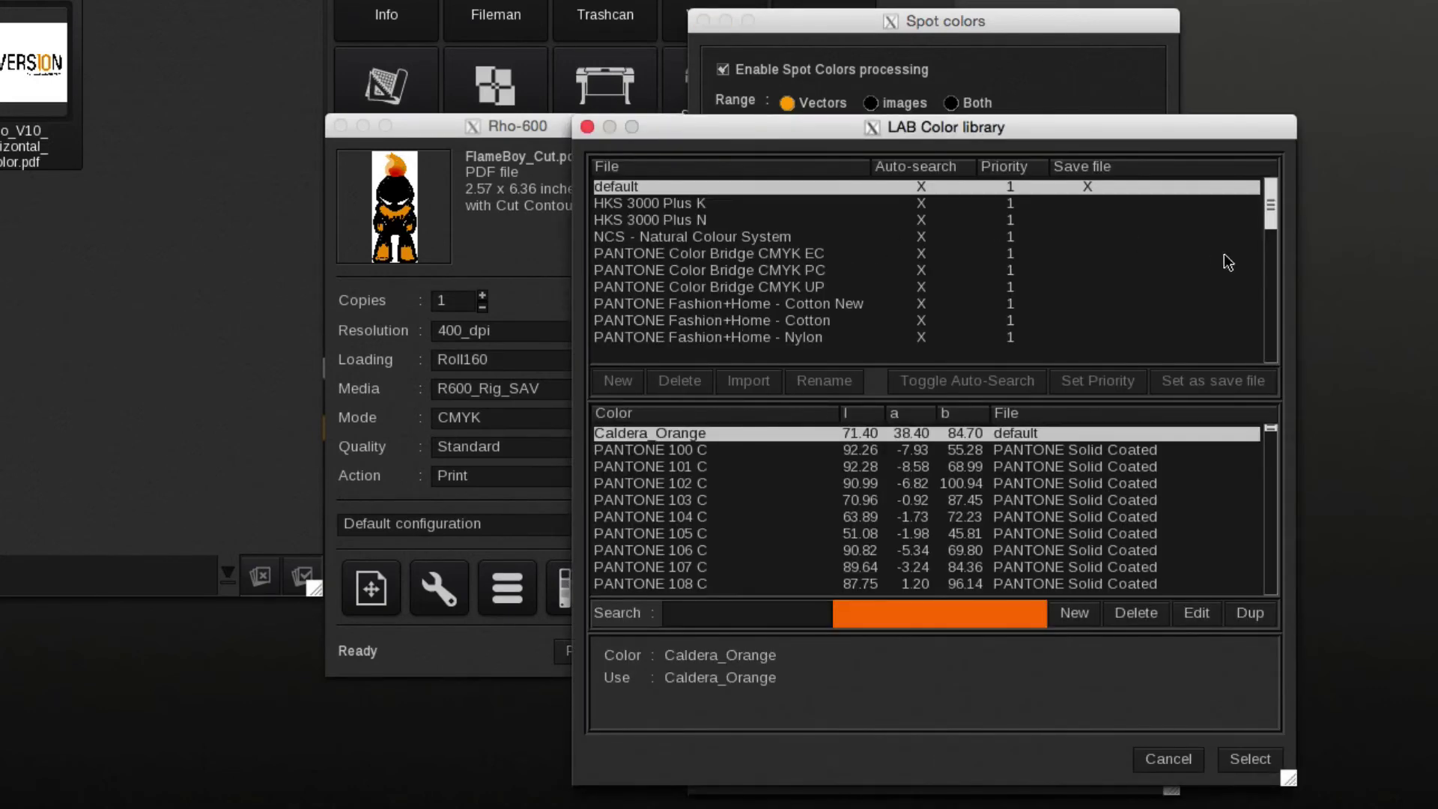
left_click_drag(1267, 203, 1269, 249)
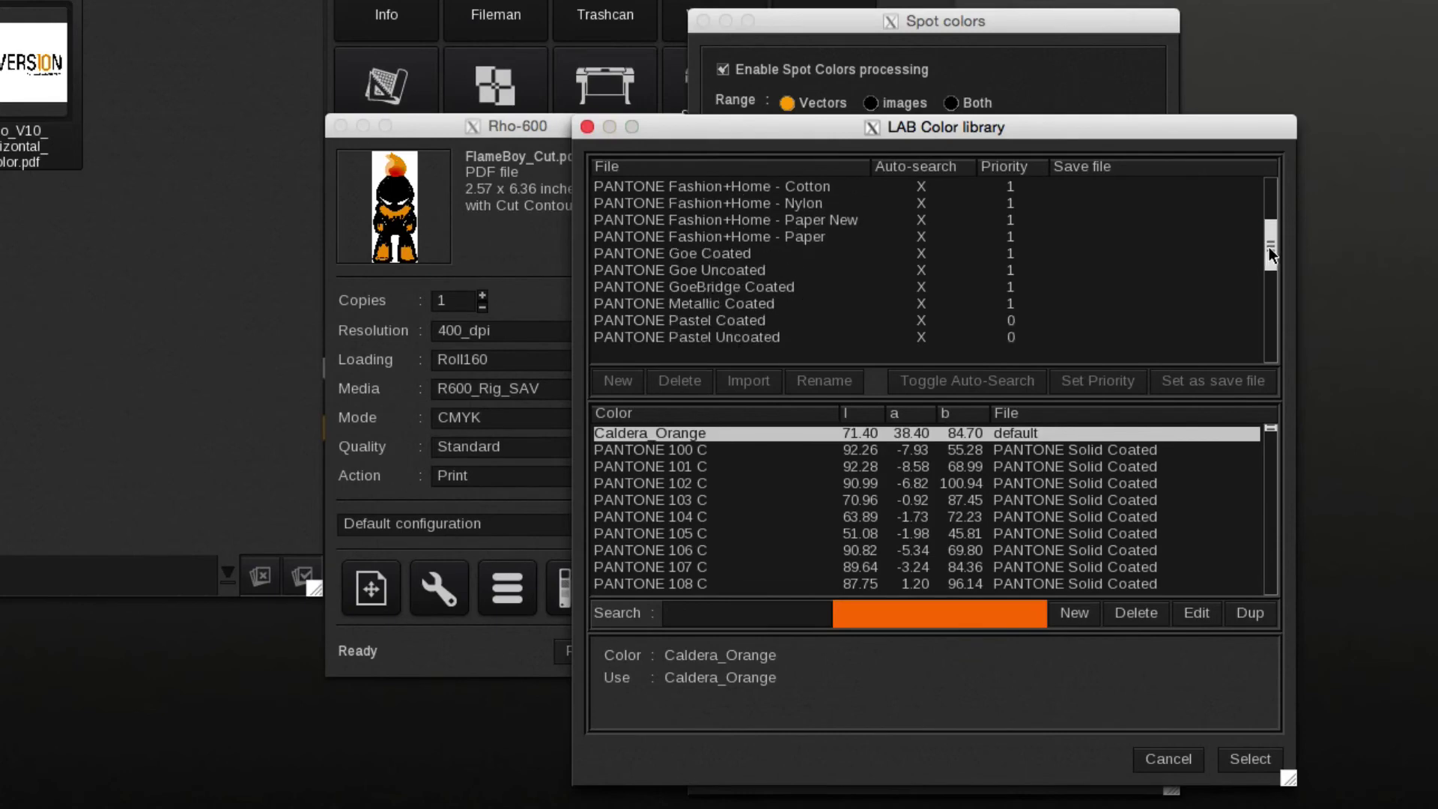
left_click(861, 346)
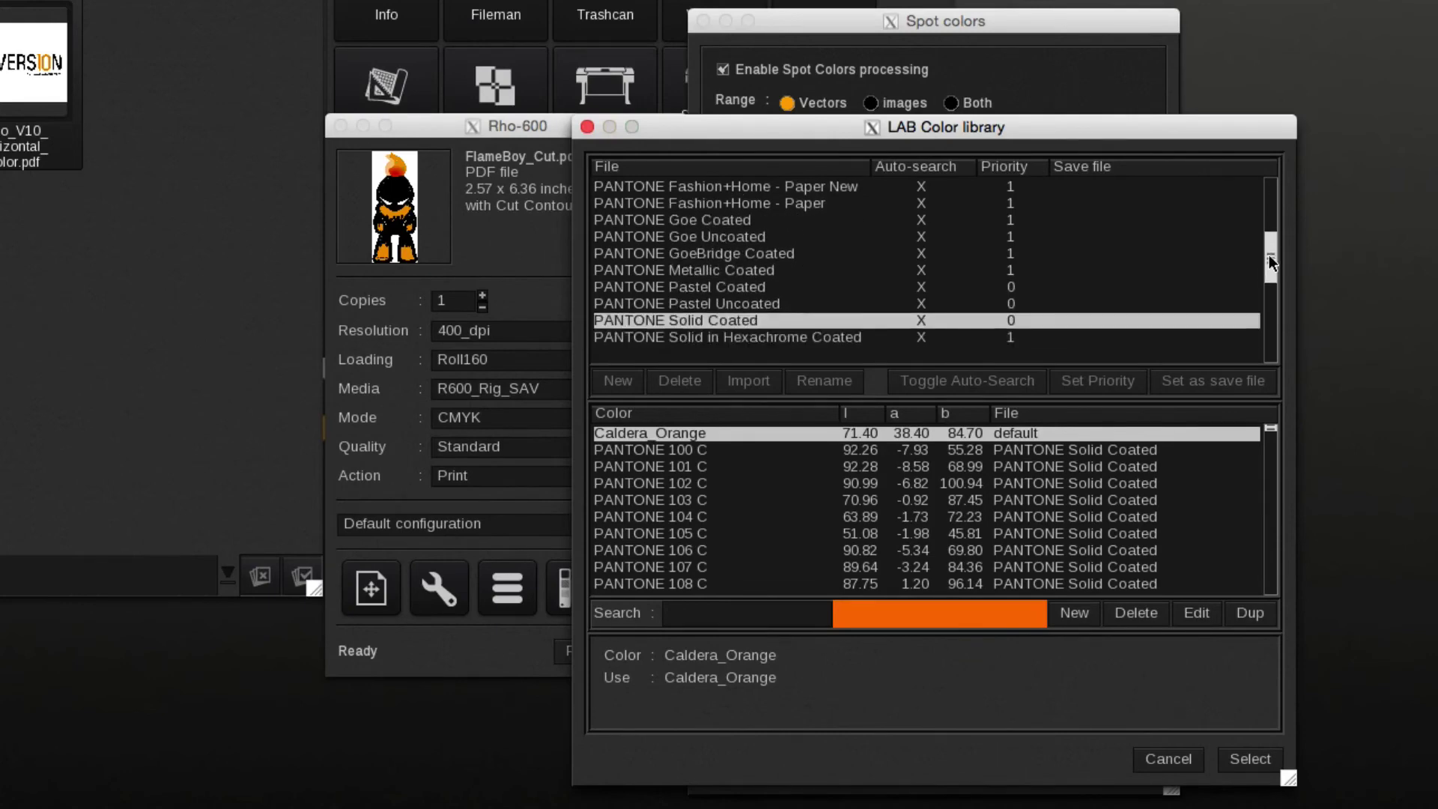
left_click(701, 452)
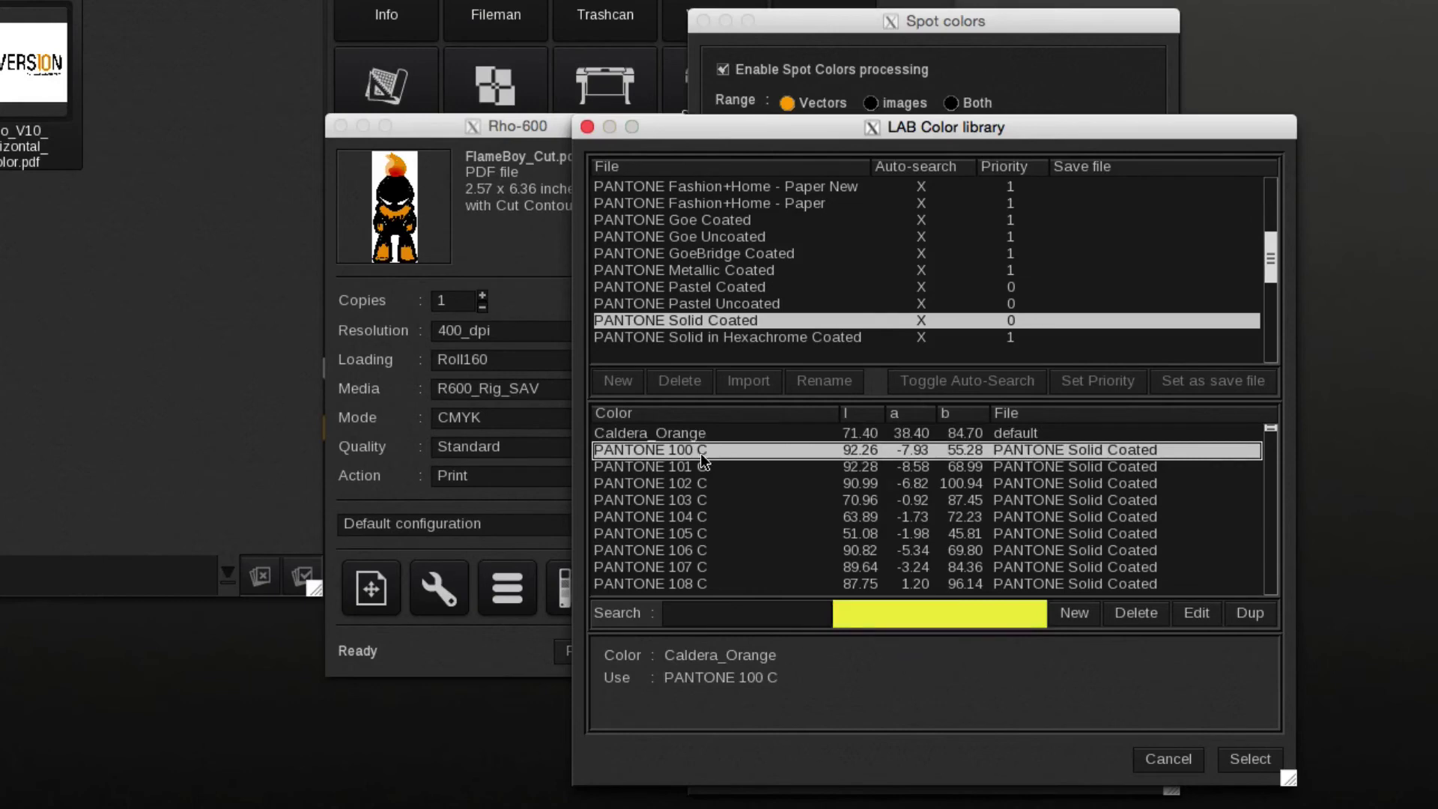
left_click(1249, 759)
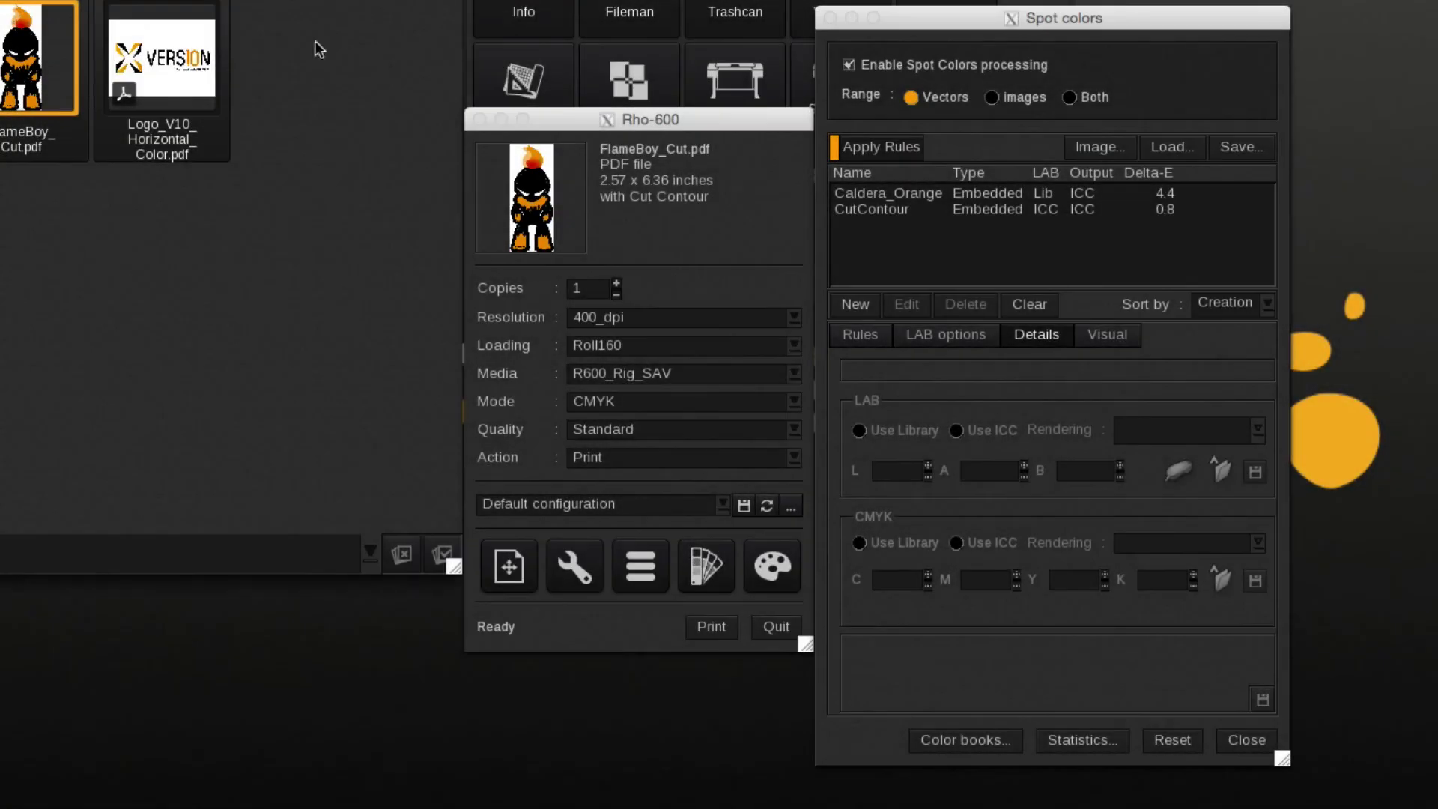
Load Logo_V10_Horizontal_Color.pdf into Rho-600 and sample its orange as a new spot colour
left_click_drag(201, 56, 500, 217)
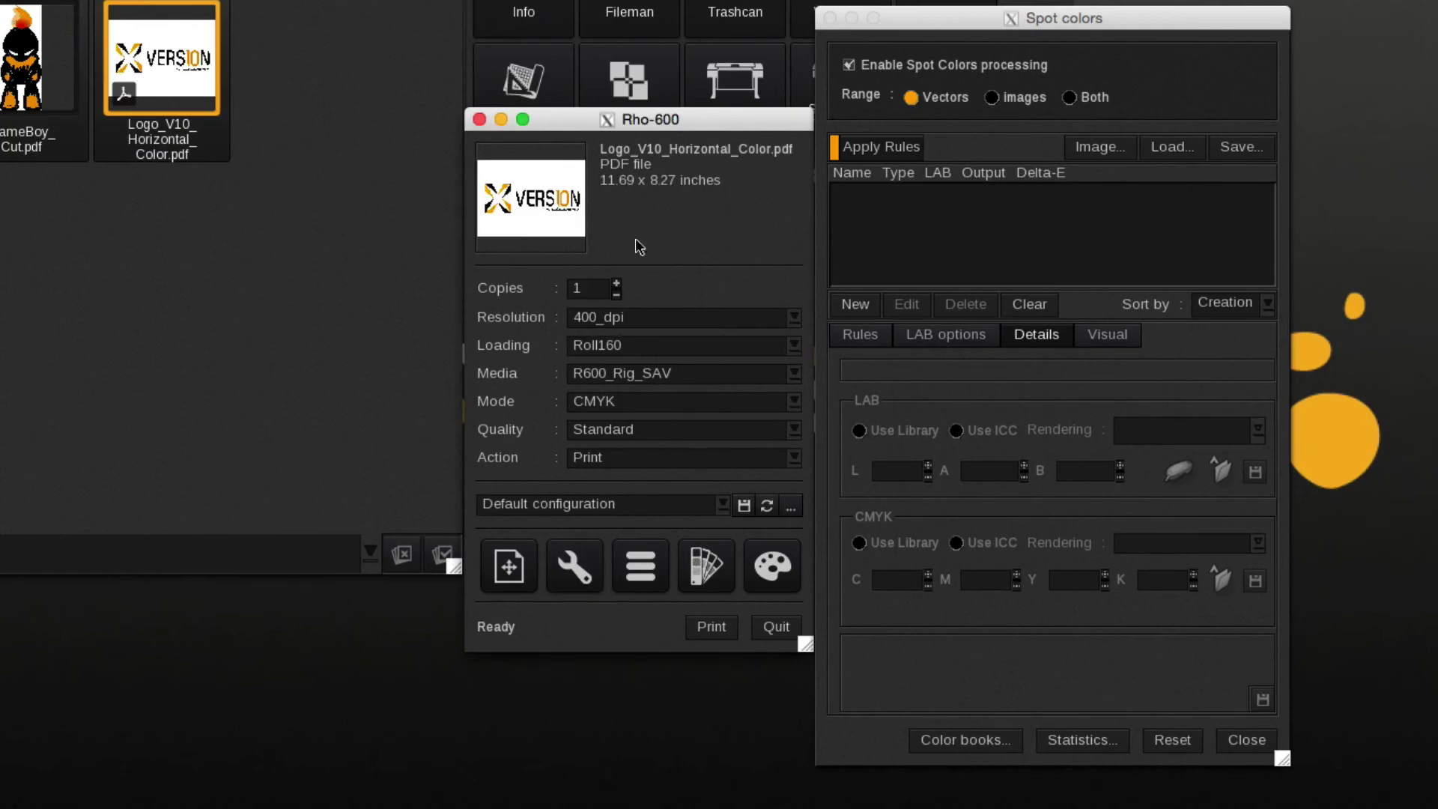
left_click(1104, 337)
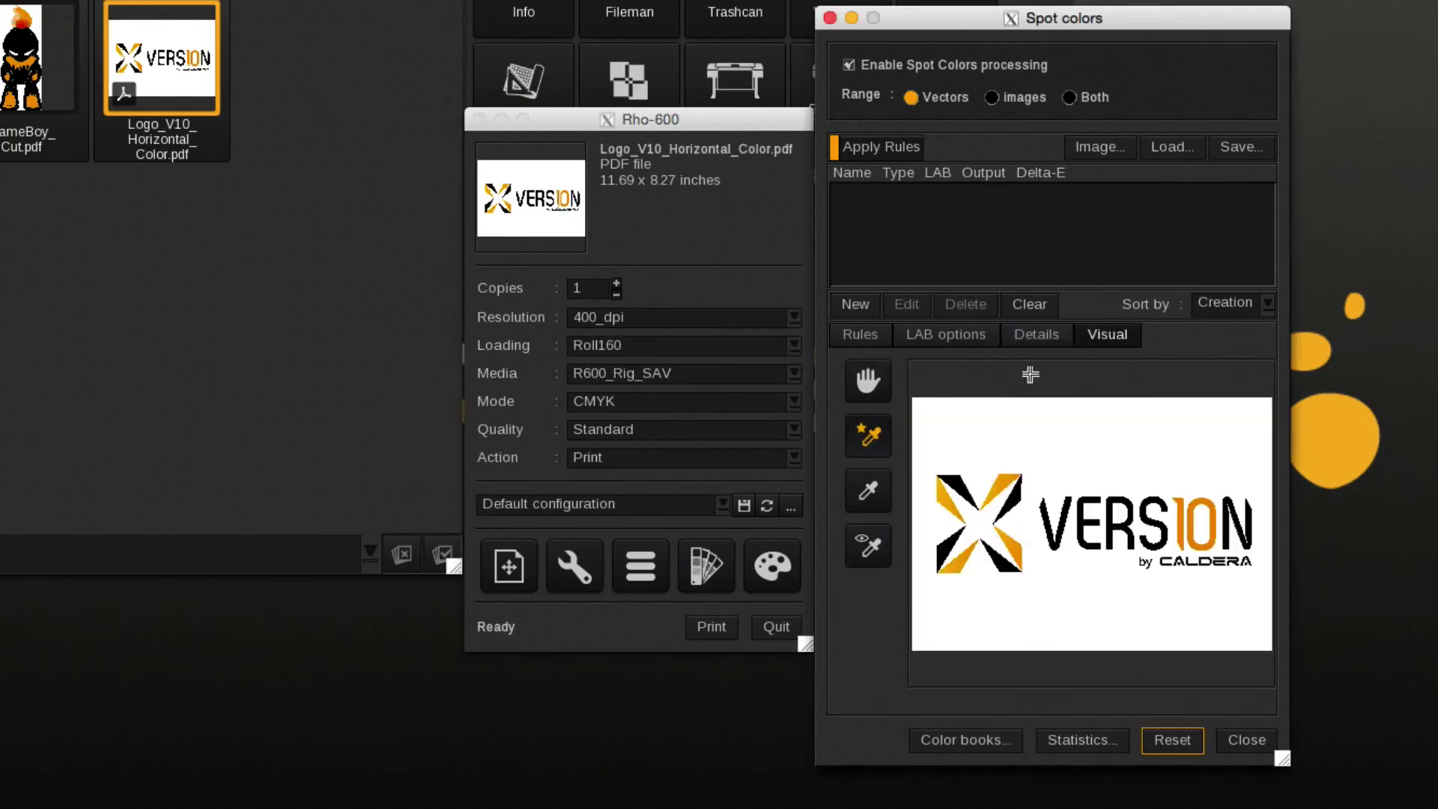
left_click(887, 445)
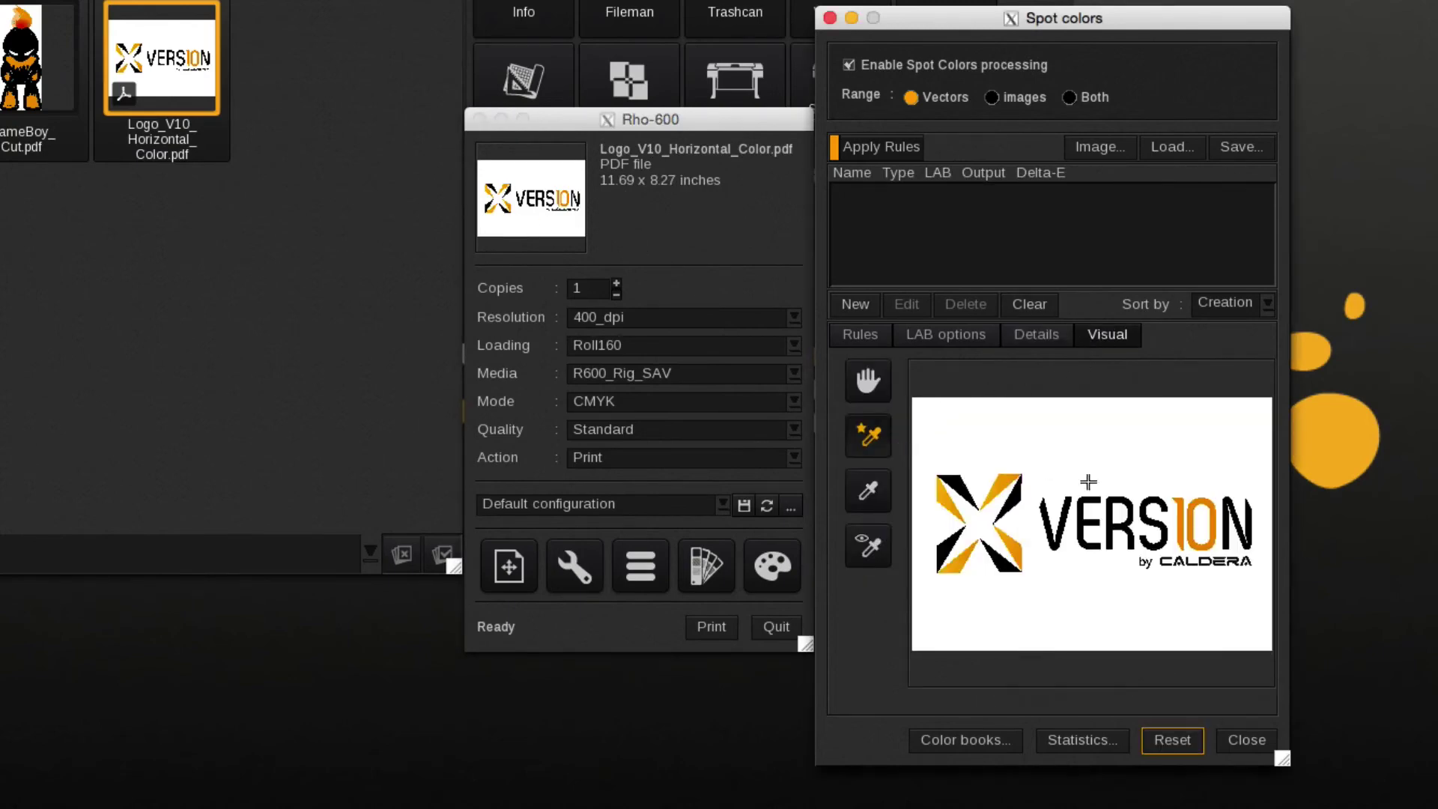
left_click(1182, 514)
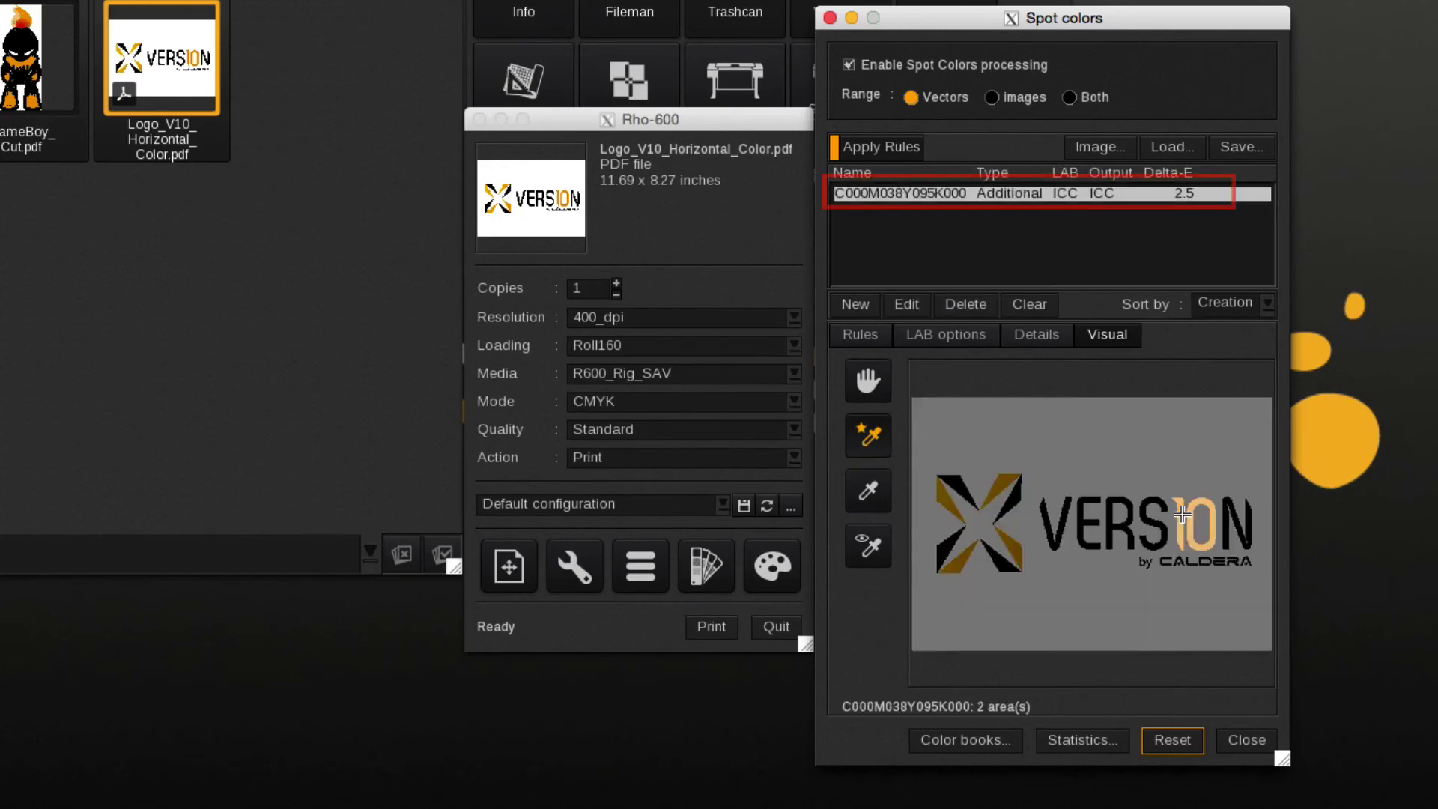
left_click(1038, 335)
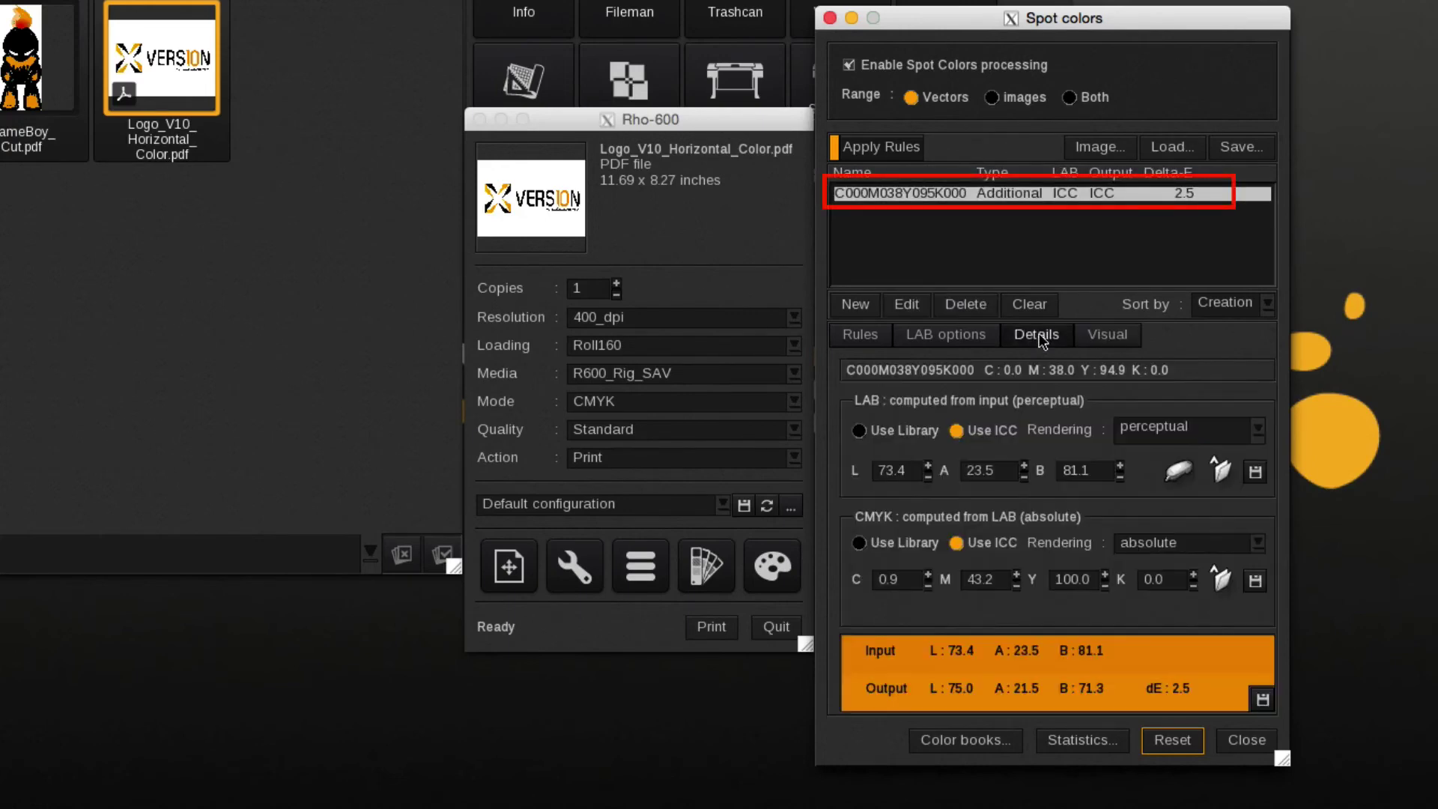
Map the sampled orange to PANTONE 107 C via the LAB library, then reset its values
left_click(1220, 471)
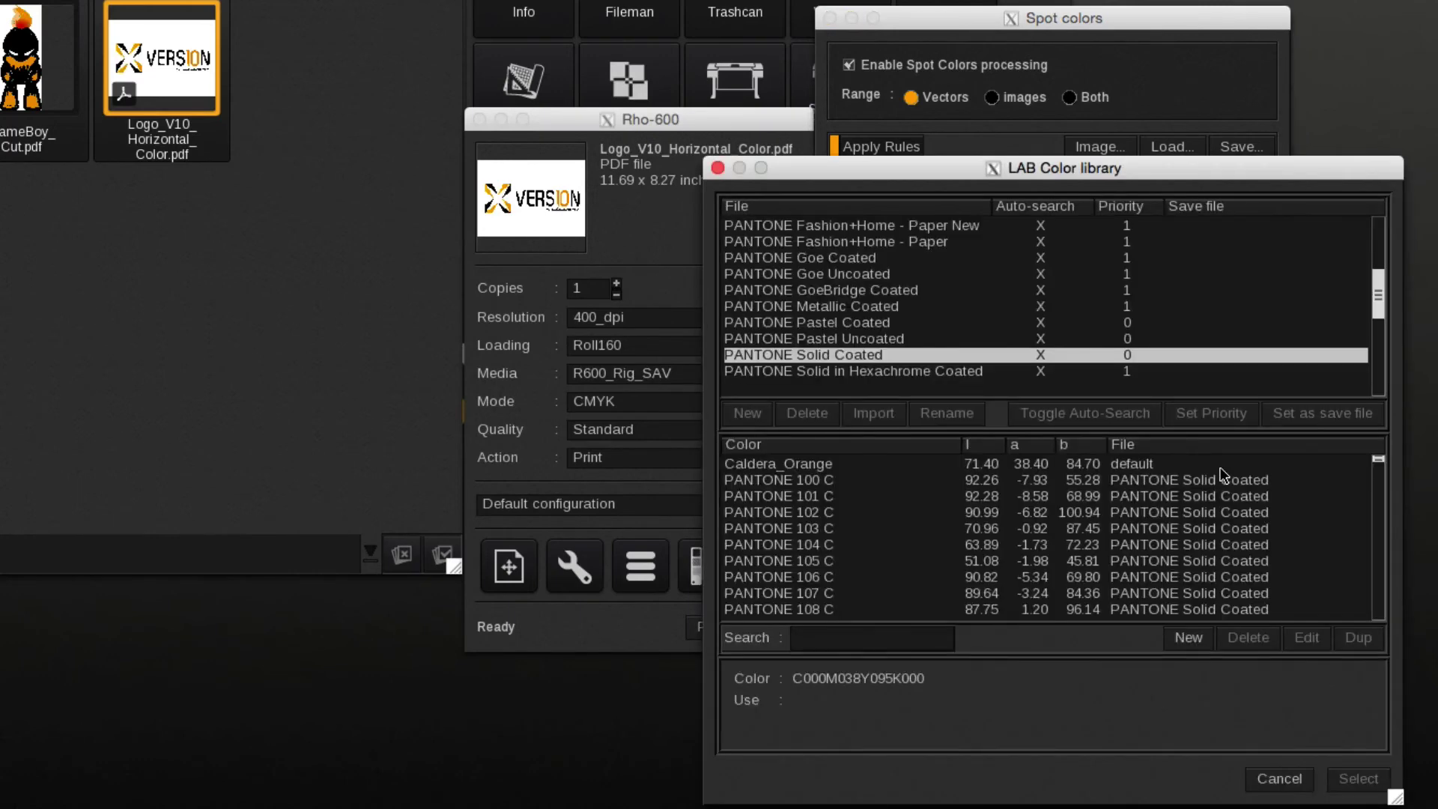
left_click(824, 595)
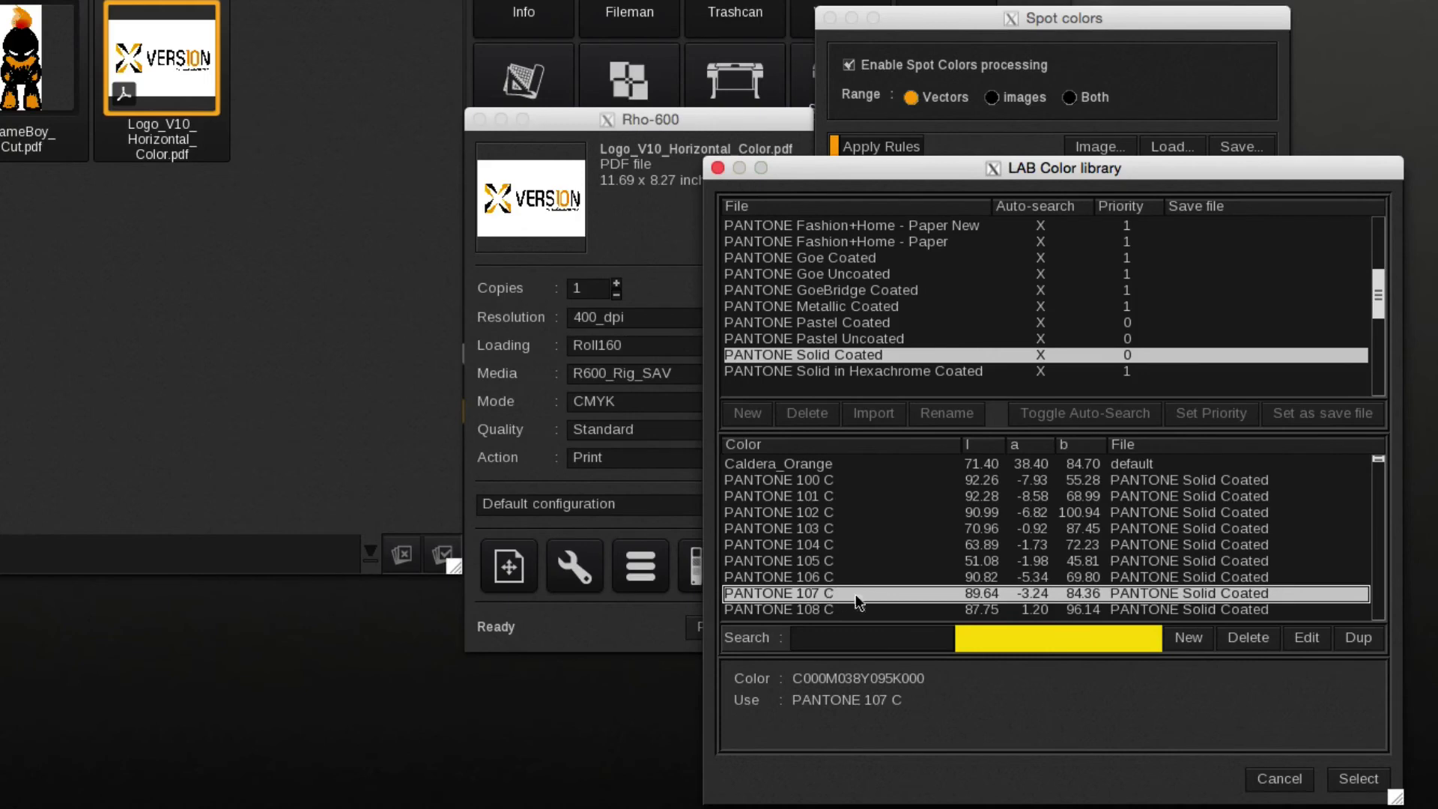
left_click(1348, 779)
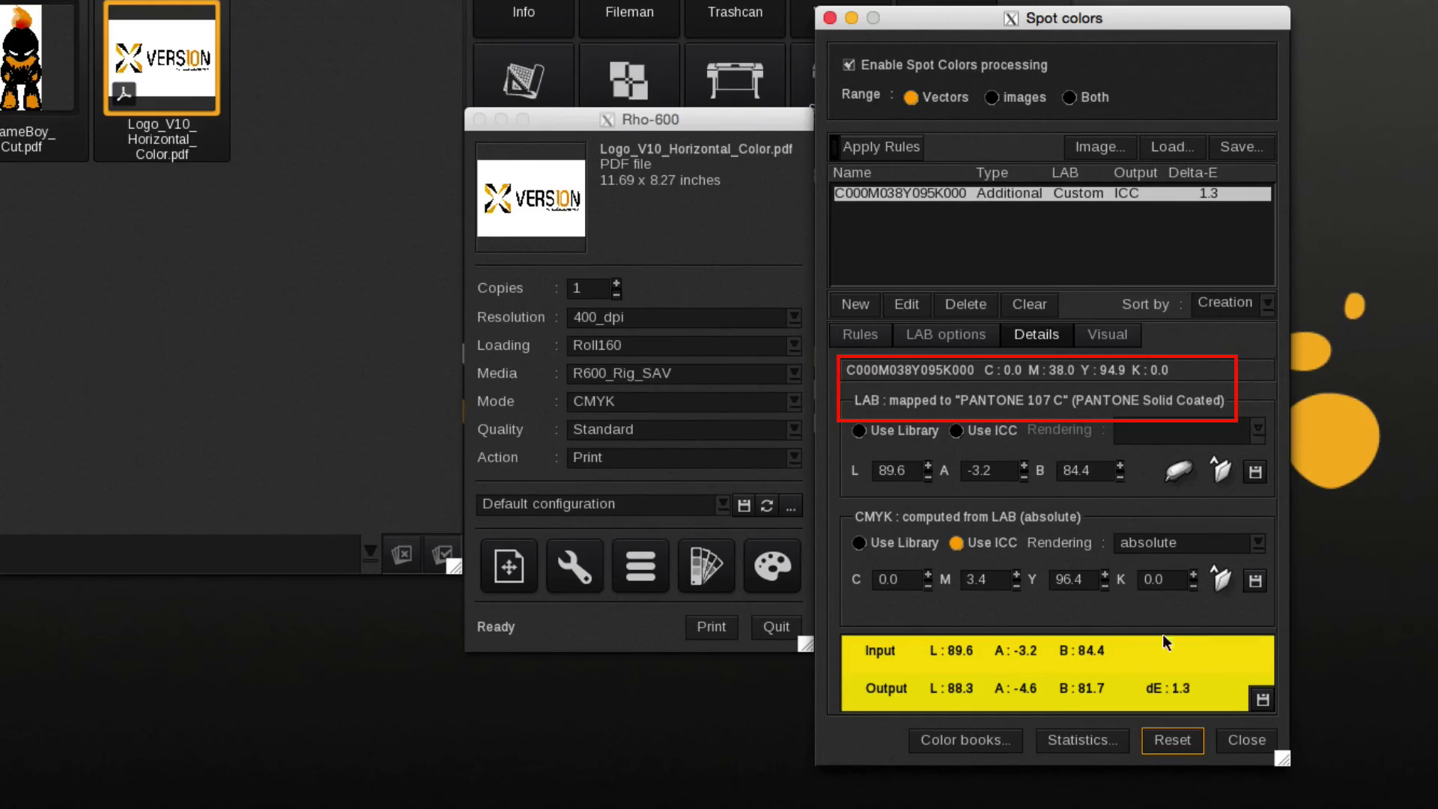
left_click(1168, 740)
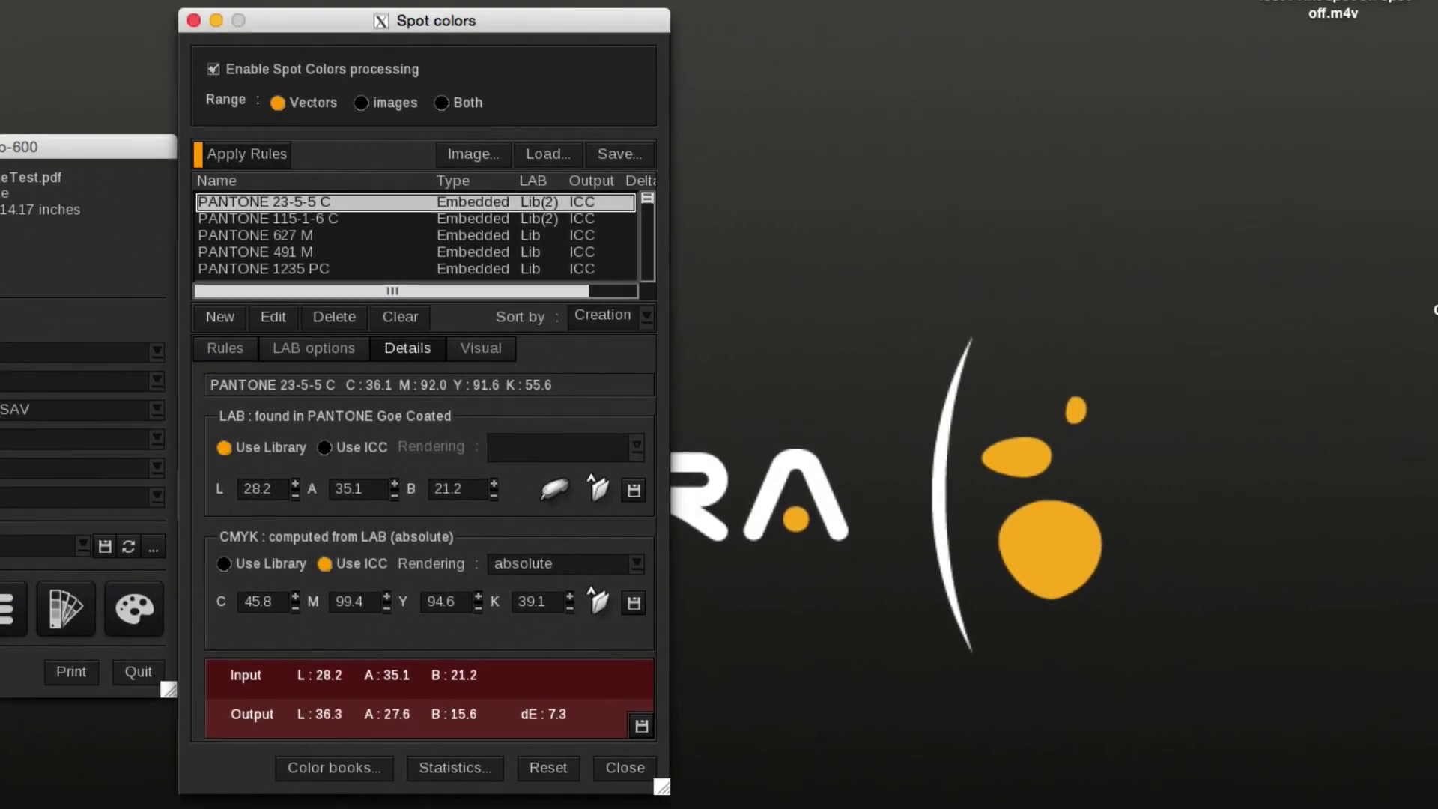
Review PANTONE 23-5-5 C and 115-1-6 C in the custom This One First Please LAB library
left_click(285, 218)
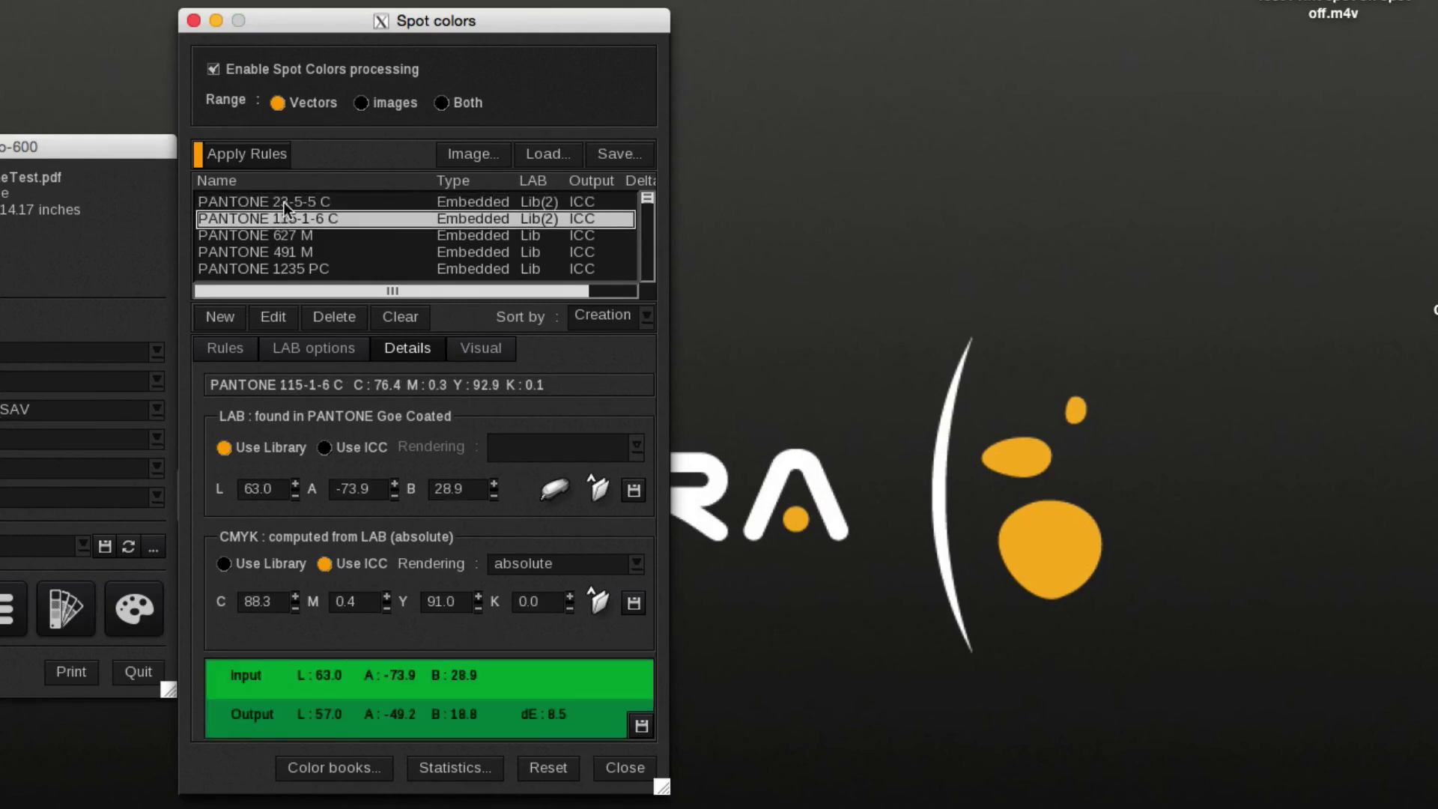
left_click(285, 203)
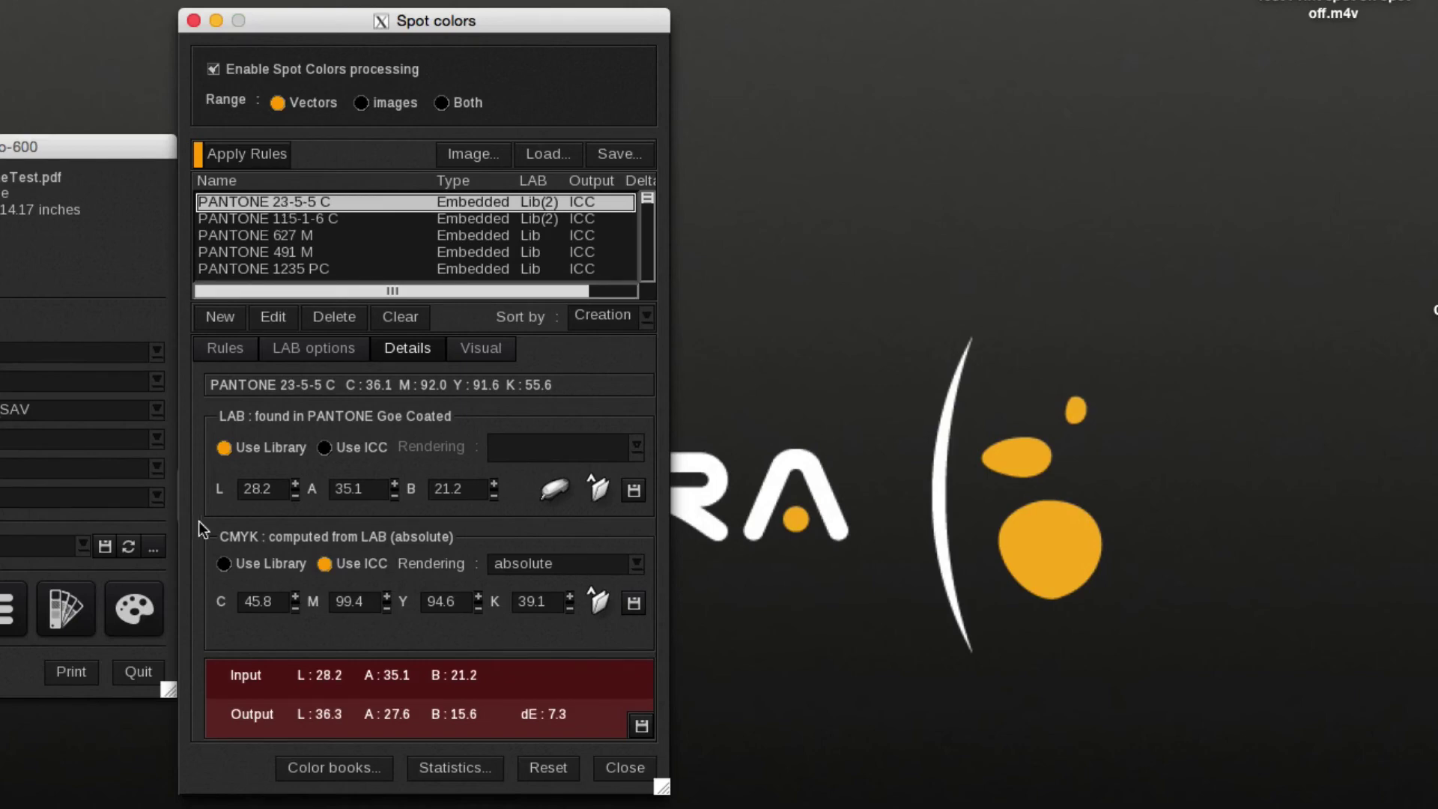
left_click(232, 351)
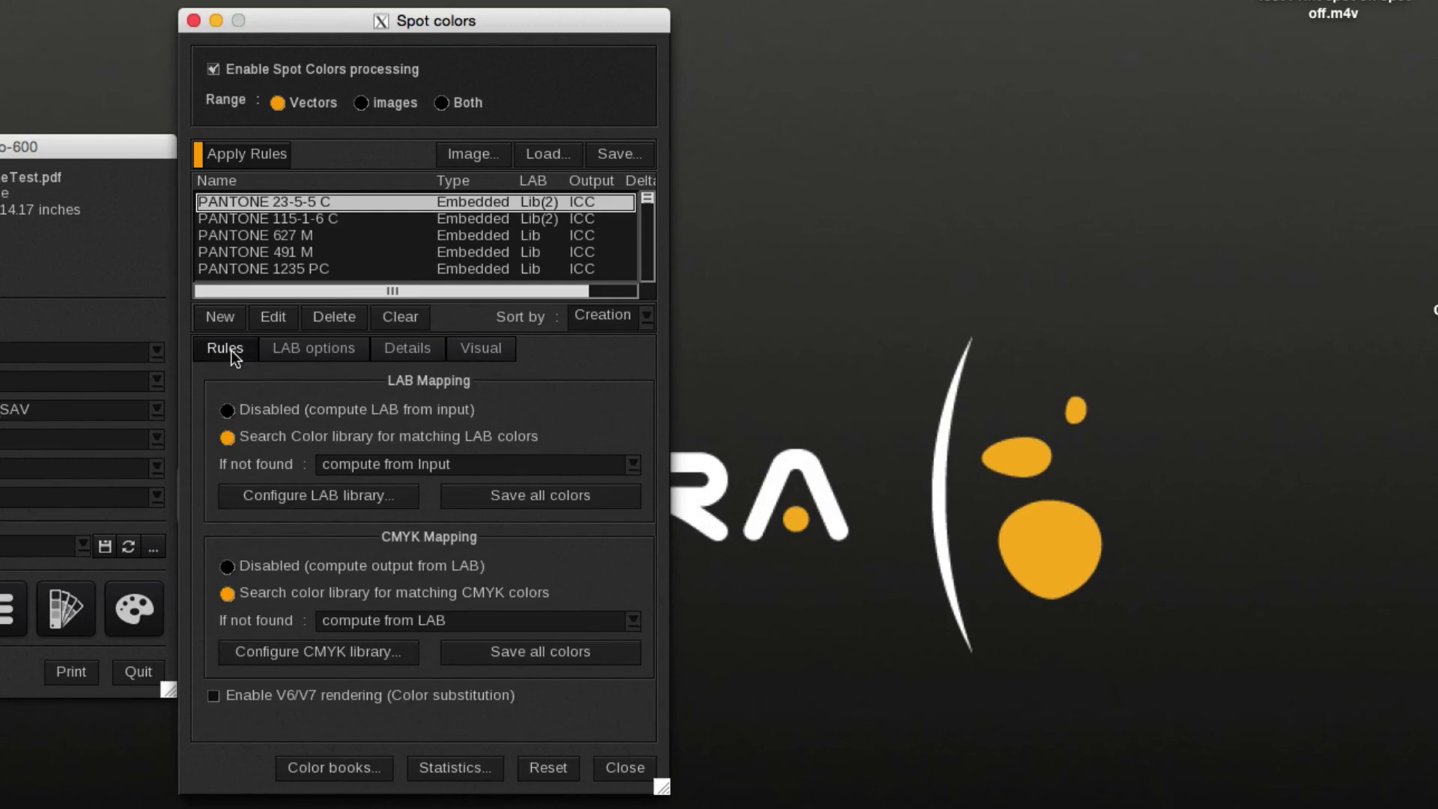
left_click(280, 494)
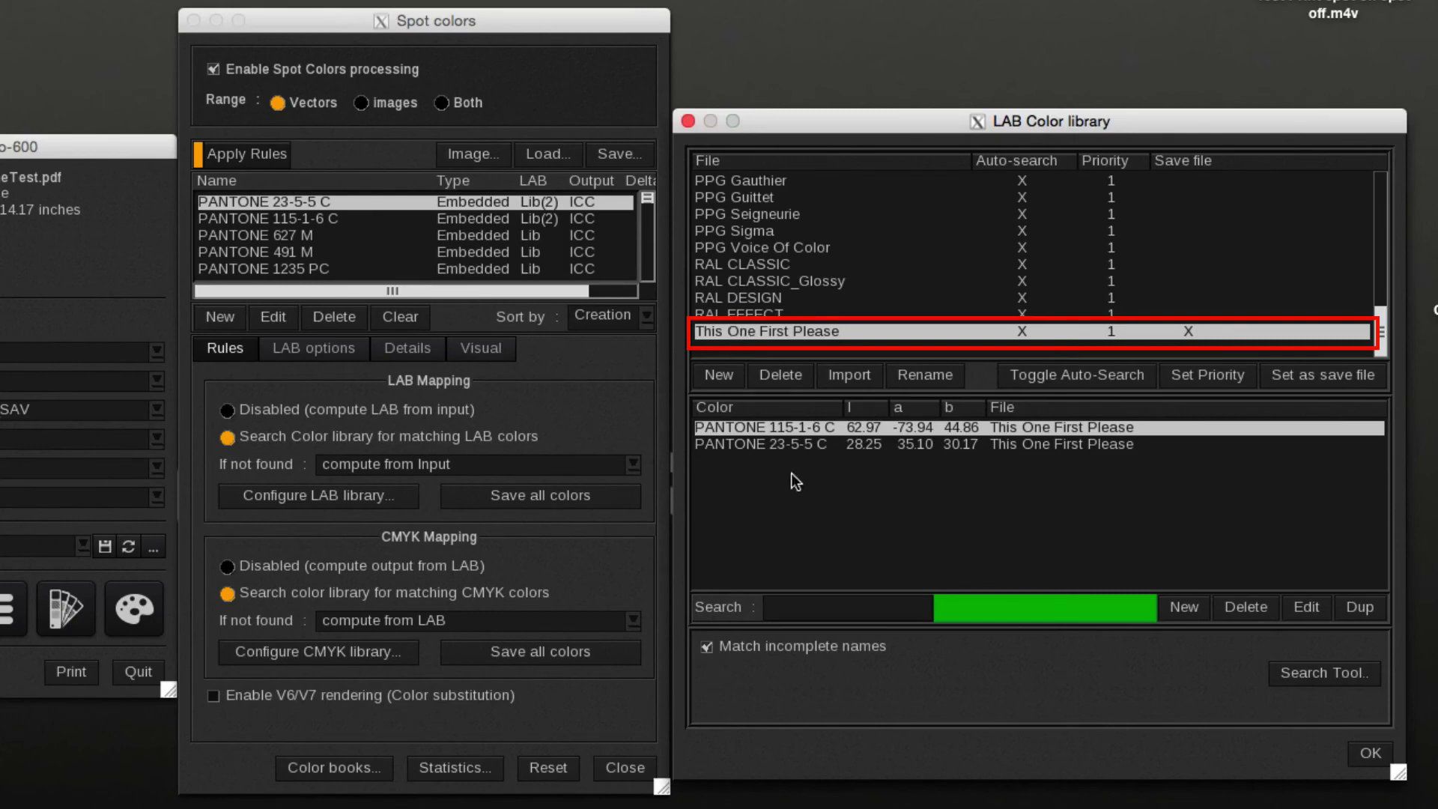
left_click(790, 447)
left_click(789, 426)
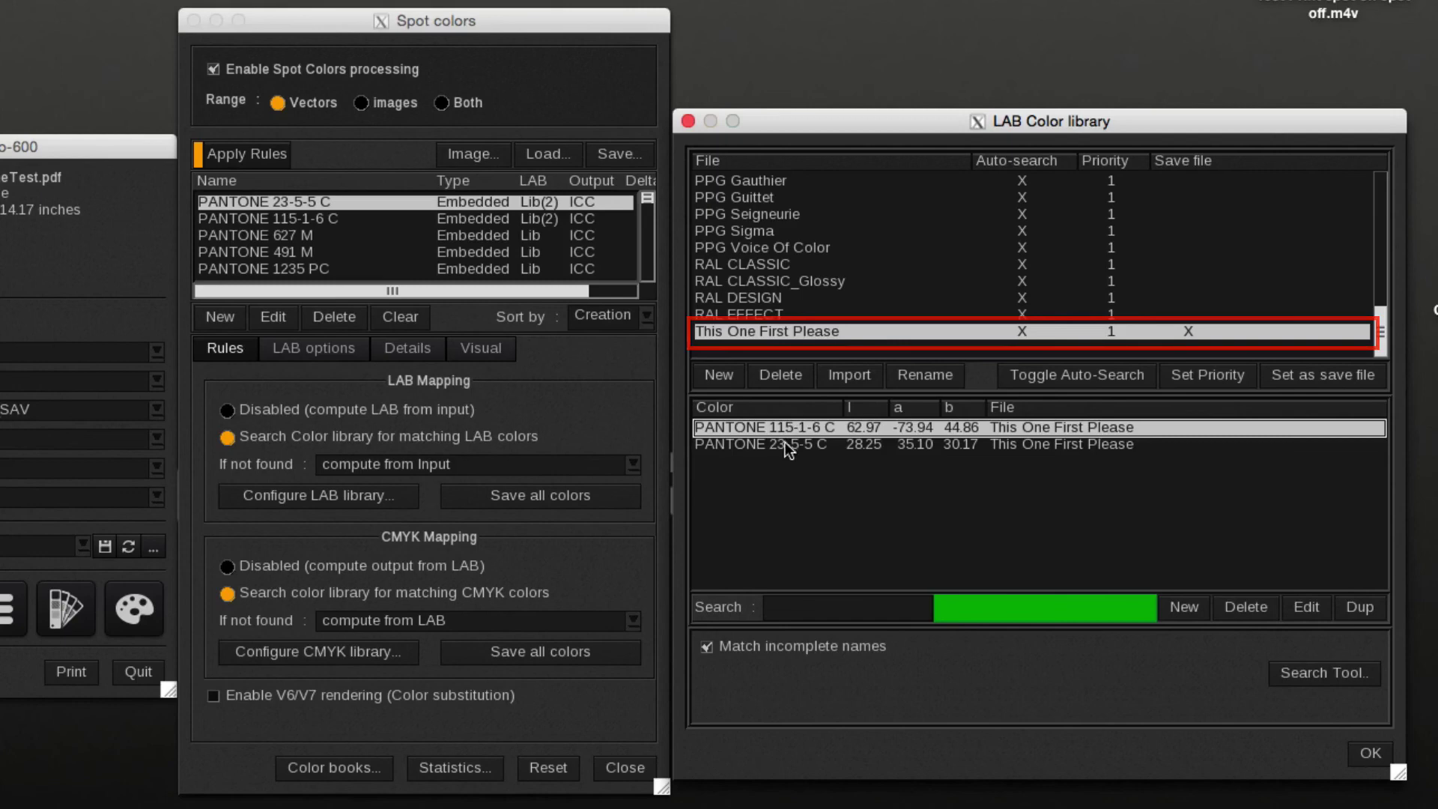
left_click(785, 442)
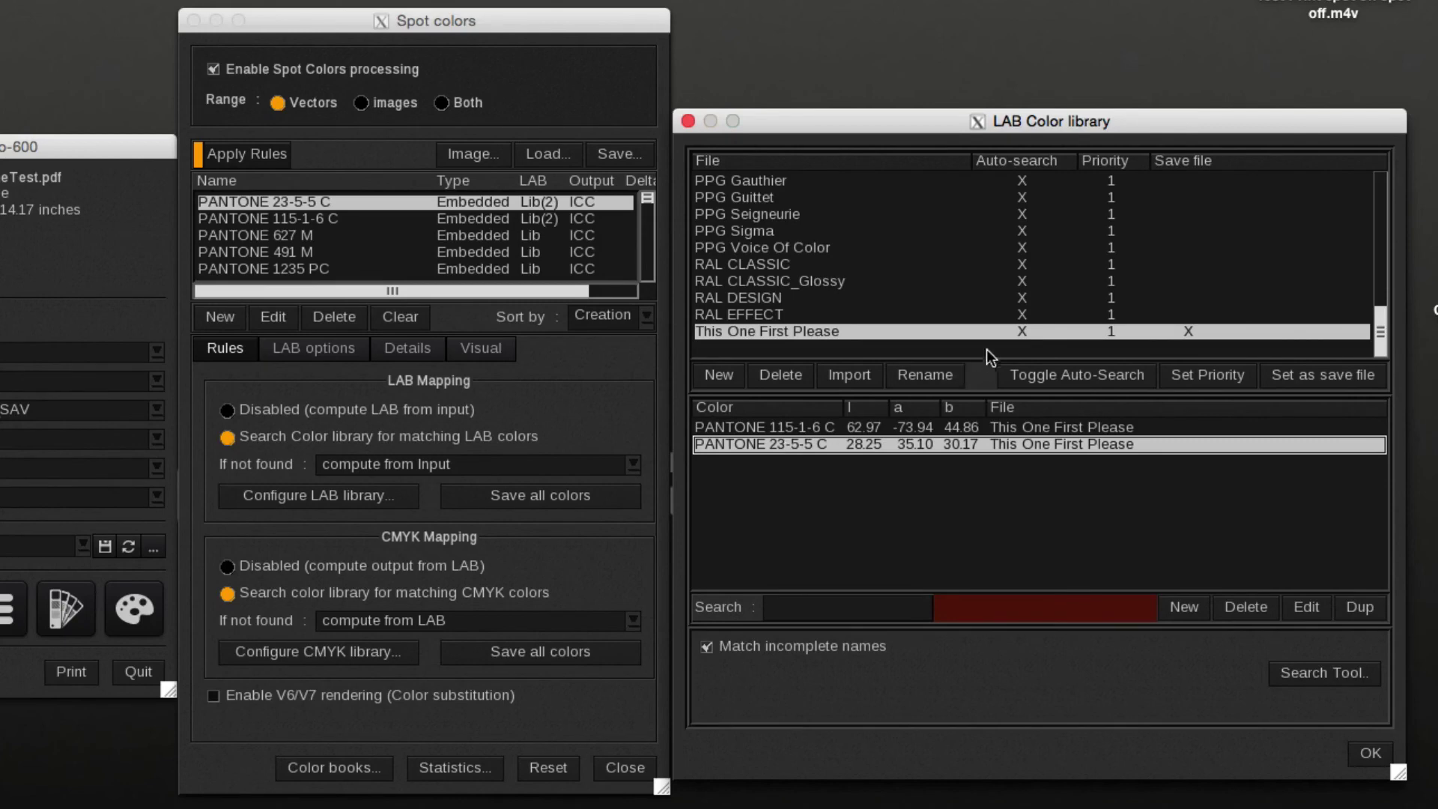
Set the This One First Please library's priority to 2 and keep the changes
left_click(1235, 380)
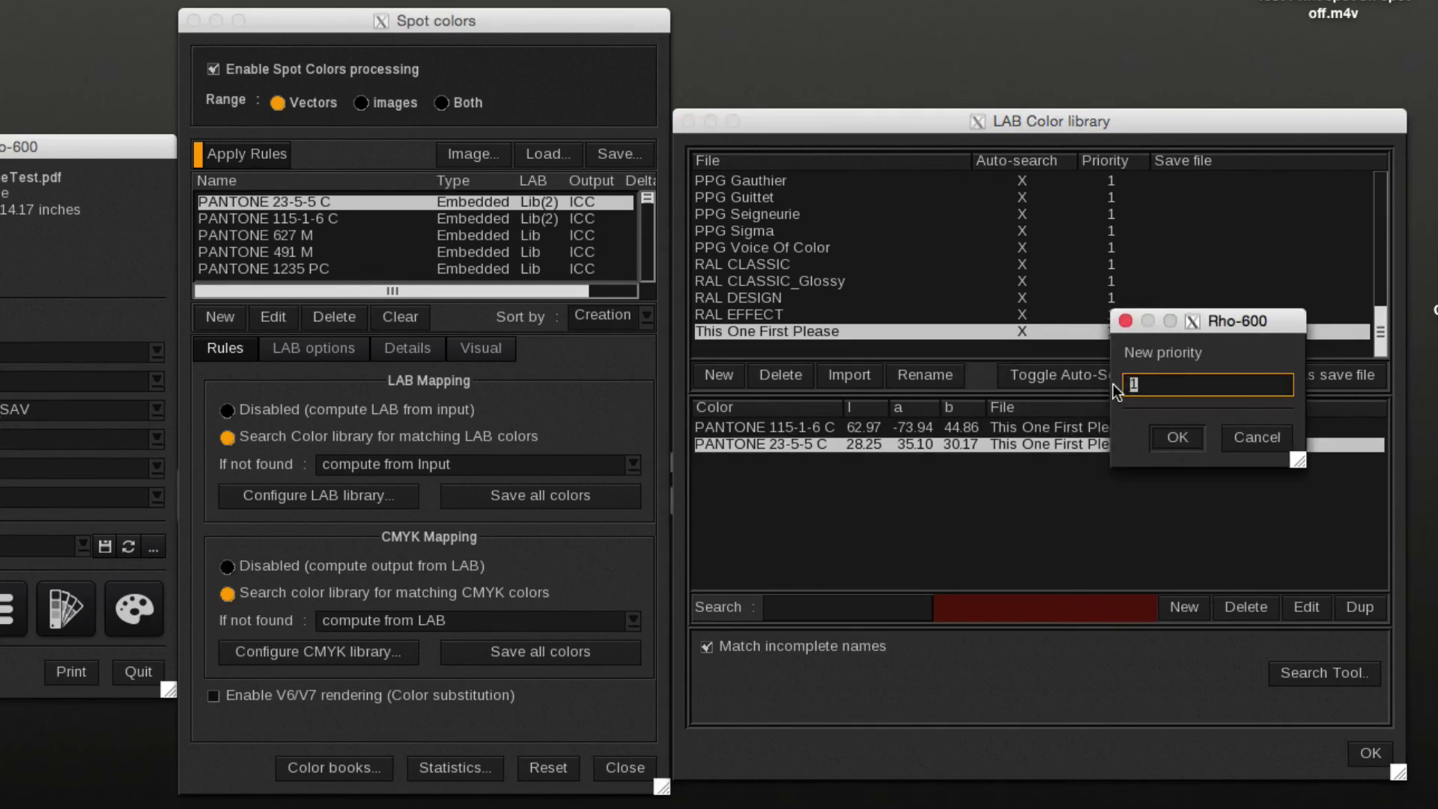
type("2")
left_click(1178, 440)
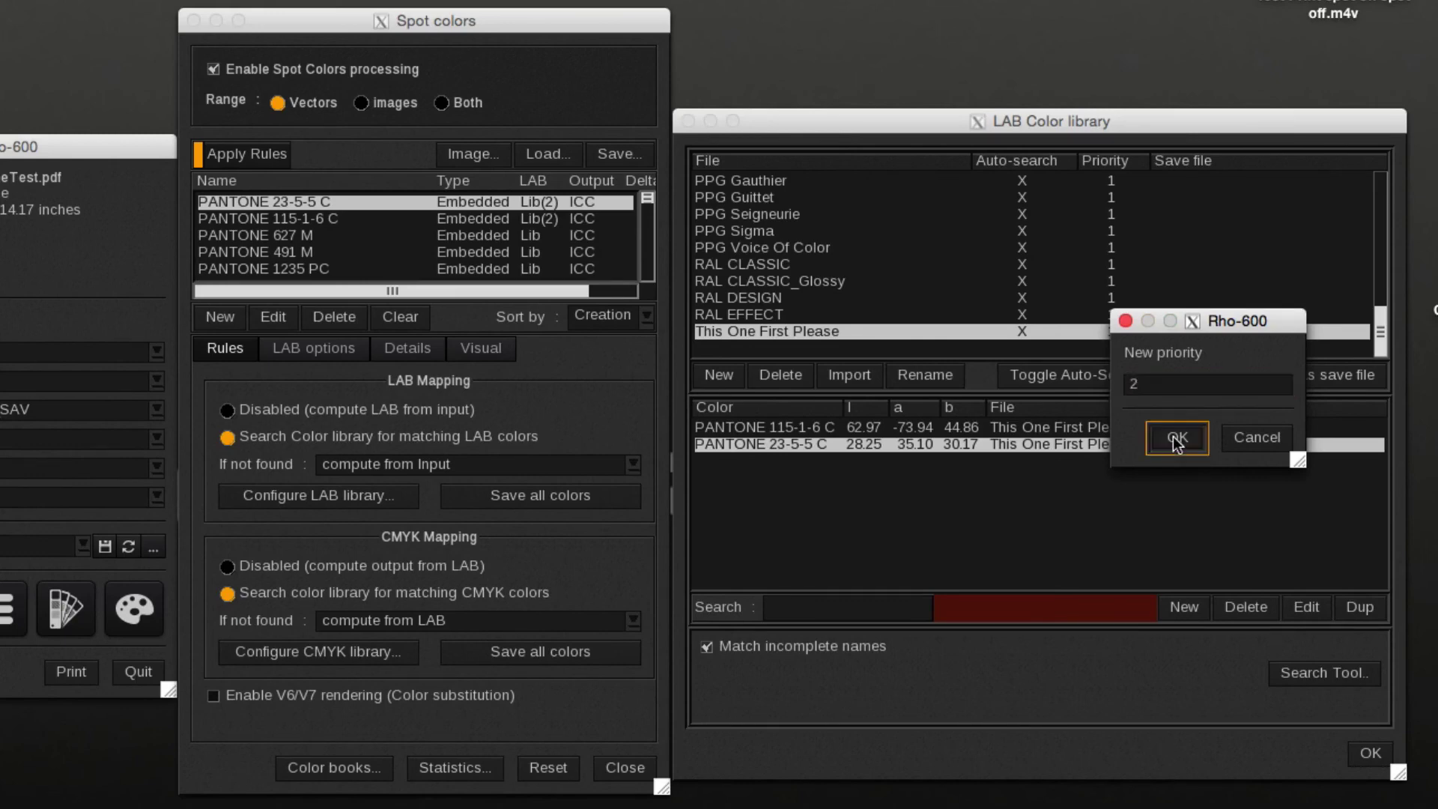
left_click(1371, 754)
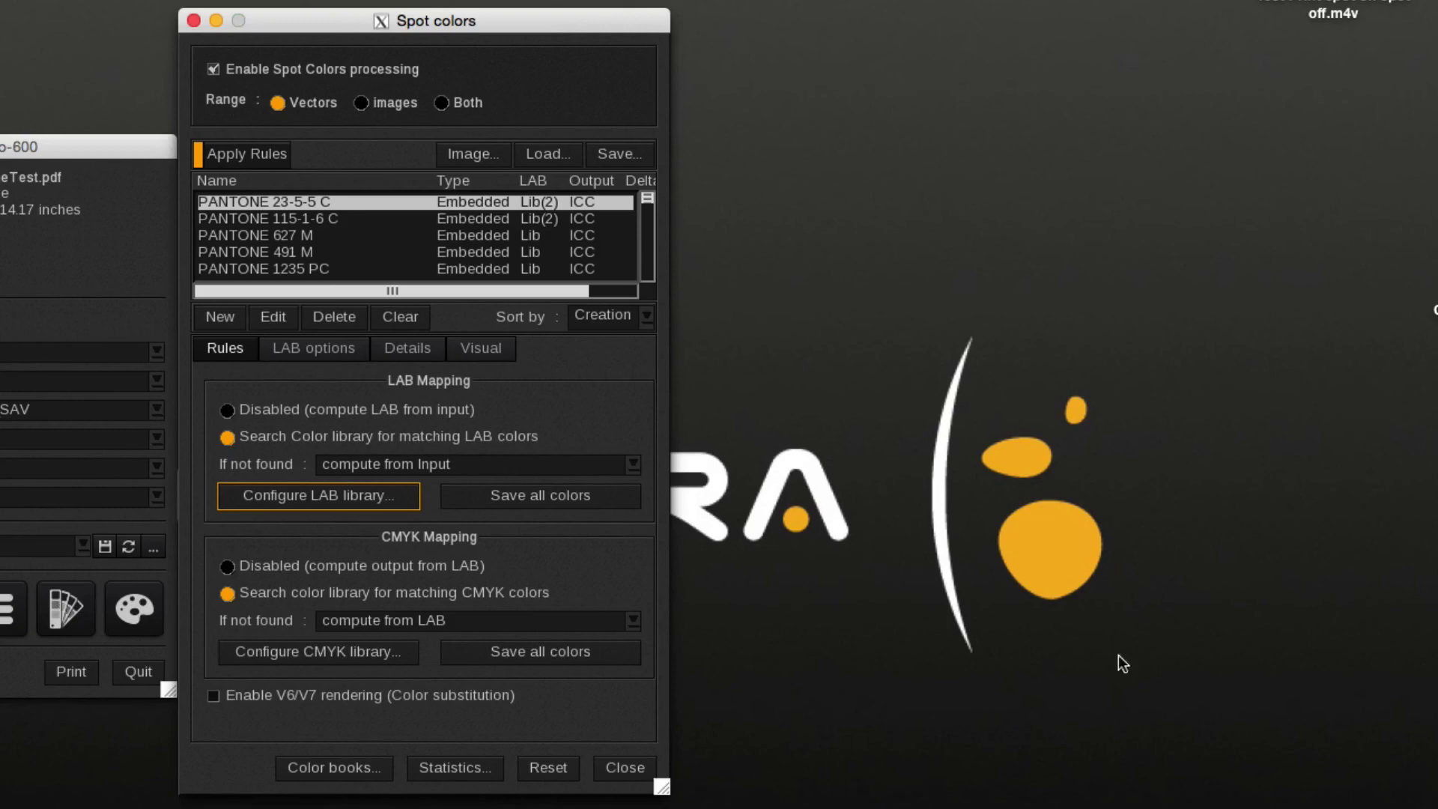
Check which library matched PANTONE 23-5-5 C, 115-1-6 C and 627 M in Details
left_click(403, 349)
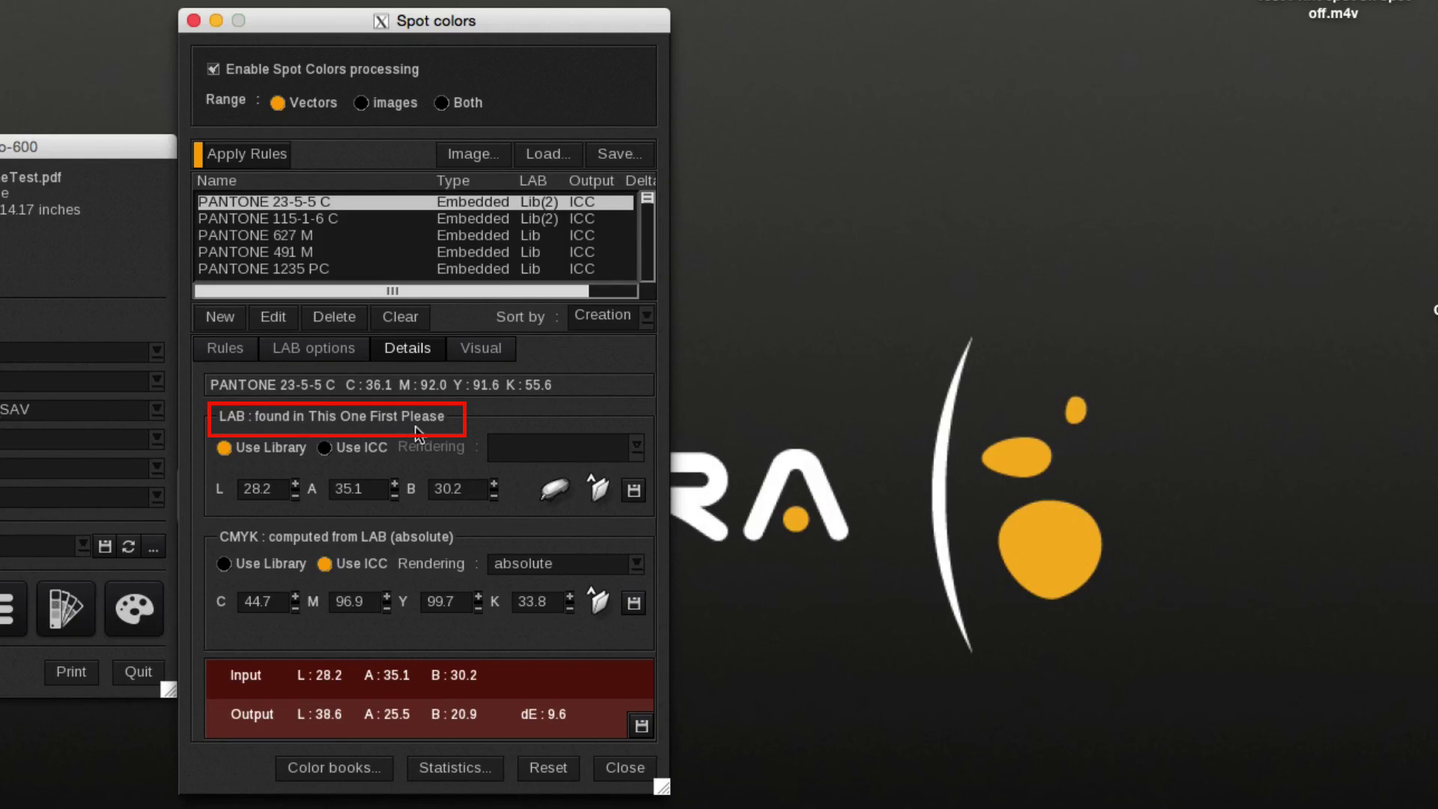
left_click(307, 218)
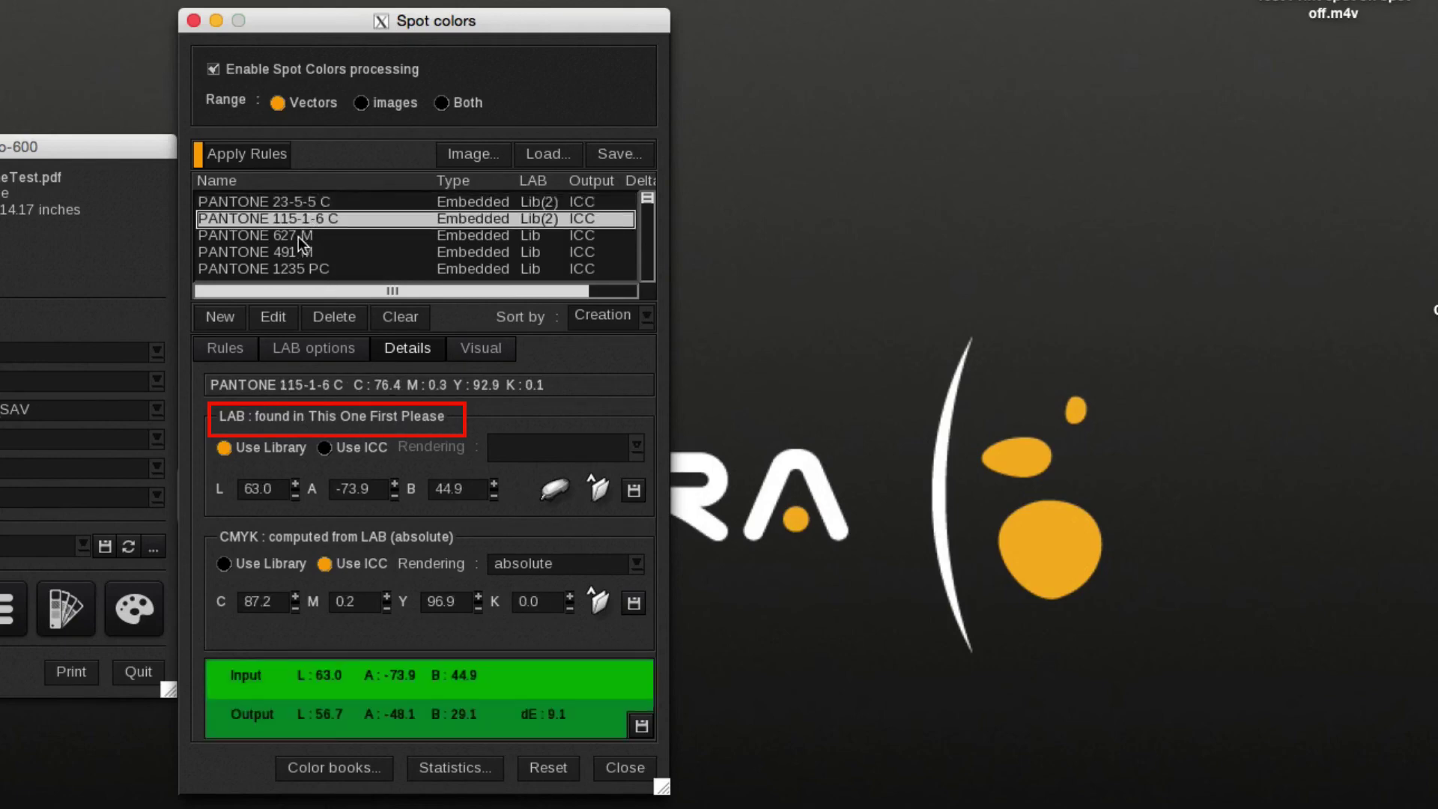
left_click(298, 237)
left_click(289, 213)
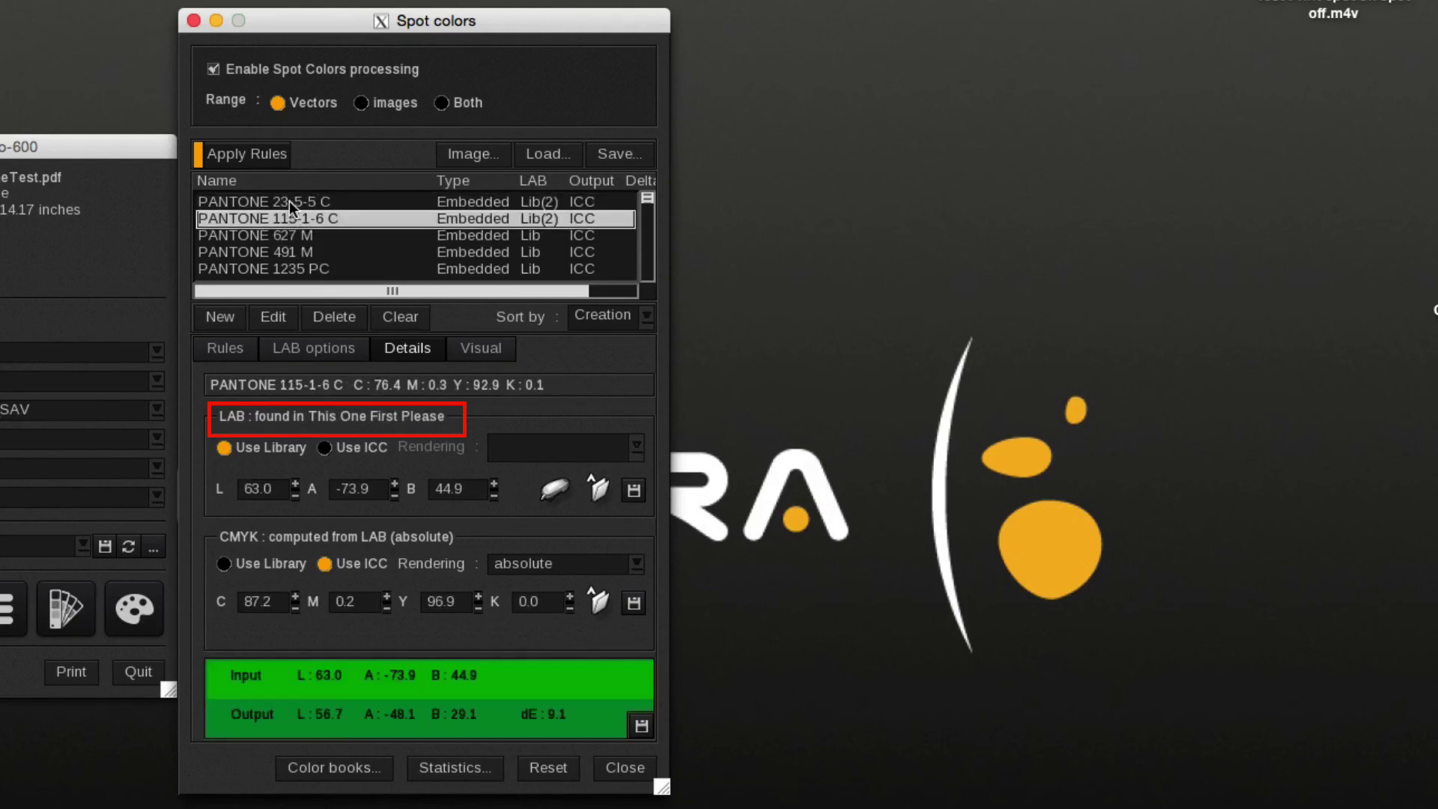
left_click(289, 201)
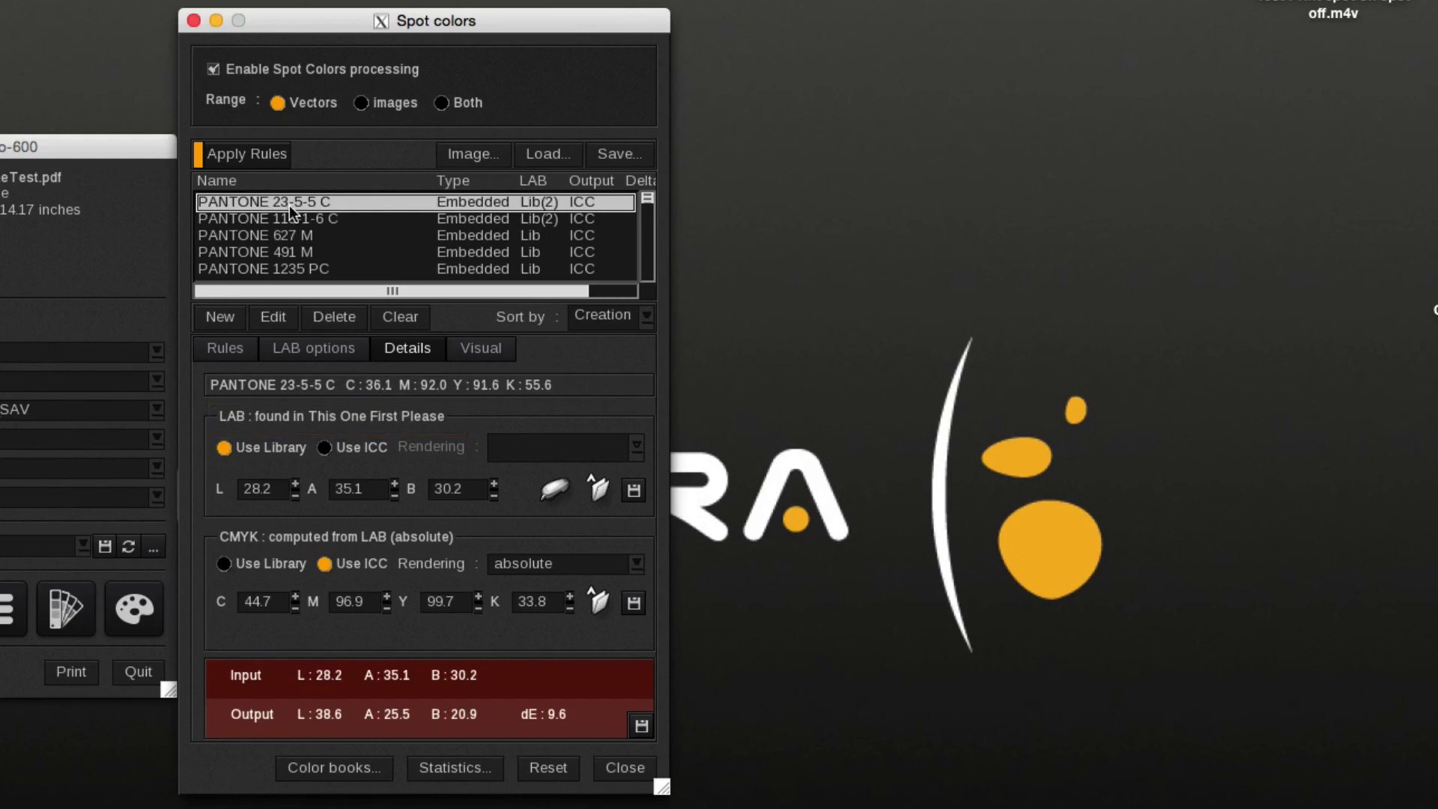
Toggle automatic rule reapplying off and back on, then recheck PANTONE 115-1-6 C's match
left_click(230, 152)
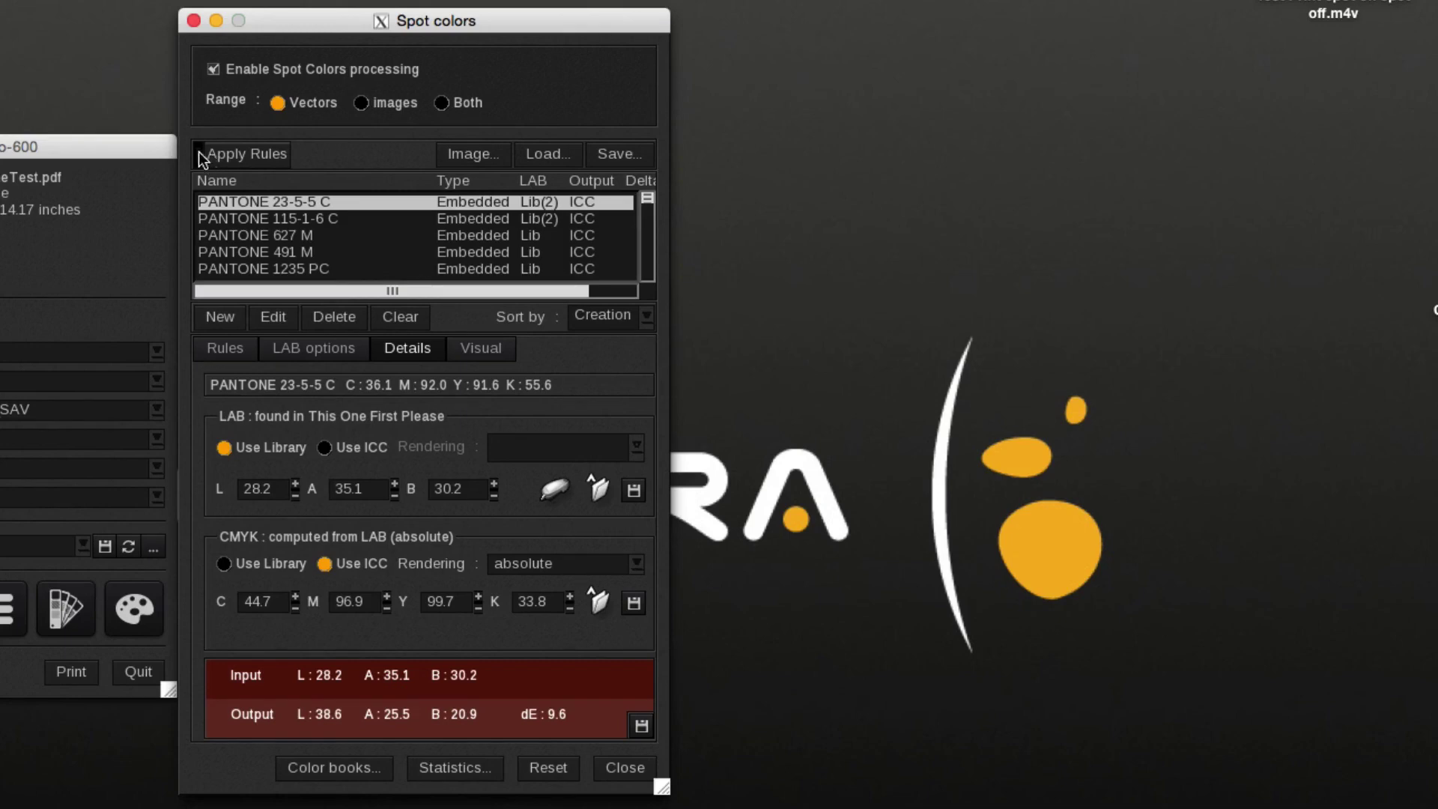
left_click(200, 155)
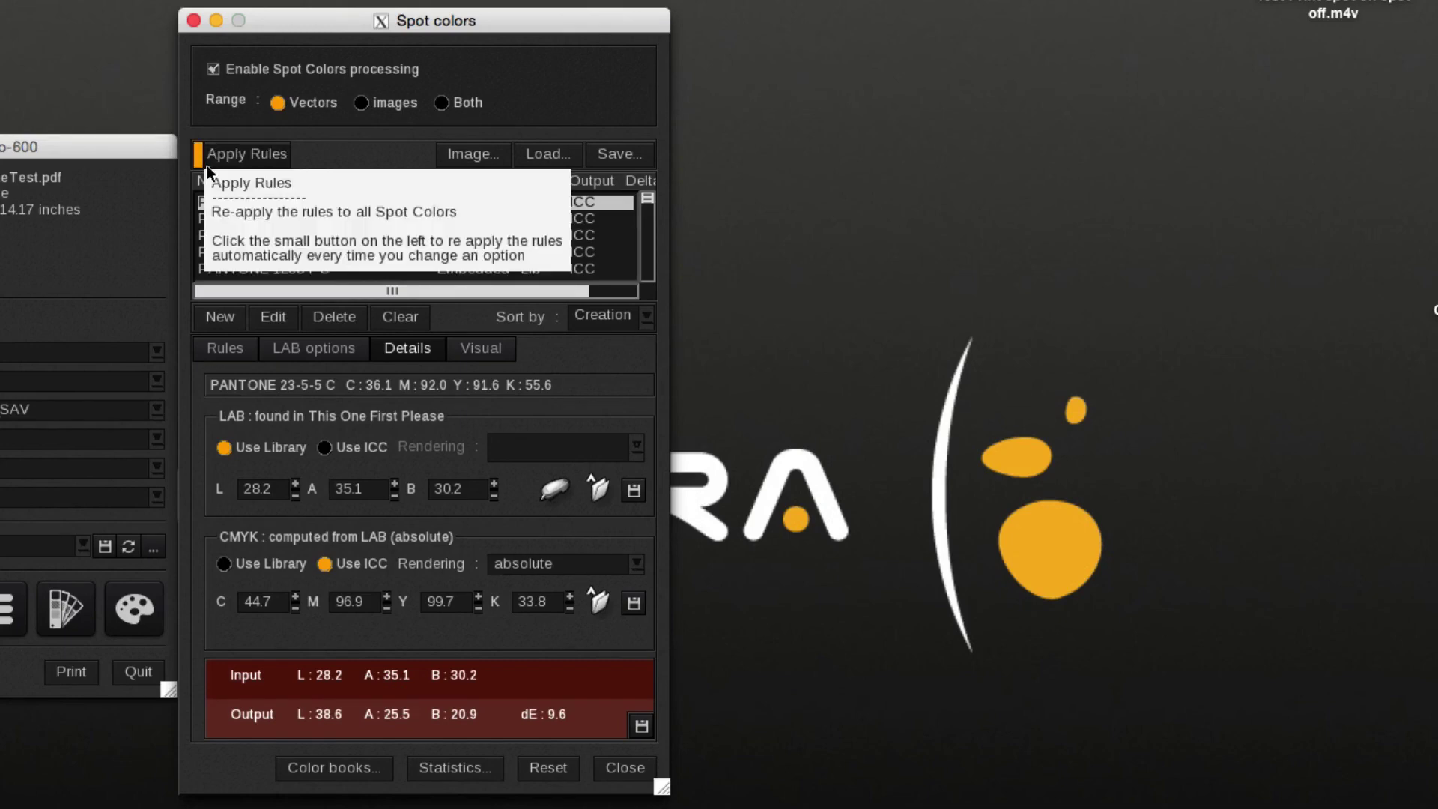
left_click(315, 219)
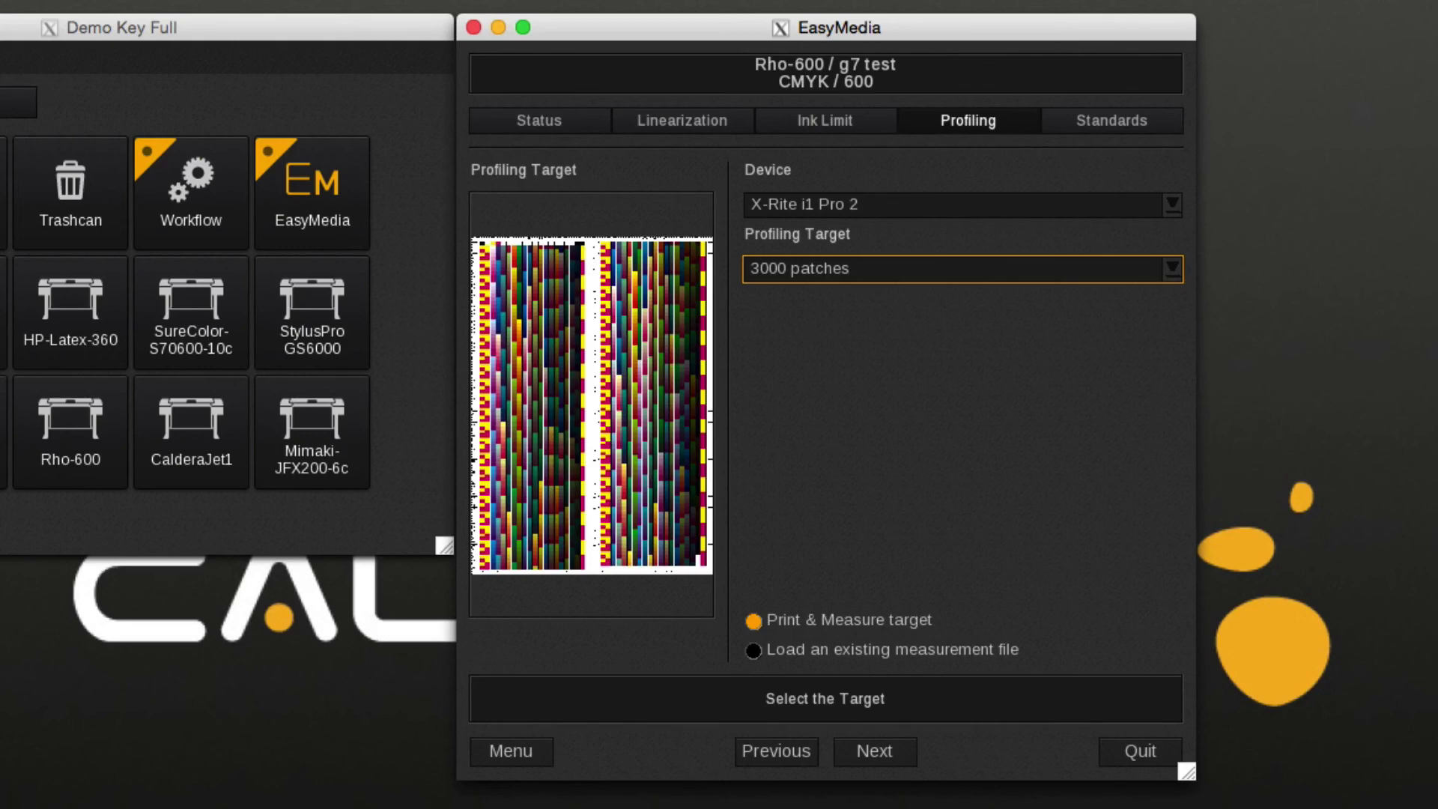
Show the Profiling Target choices for the X-Rite i1 Pro 2 with 3000 patches
left_click(1167, 272)
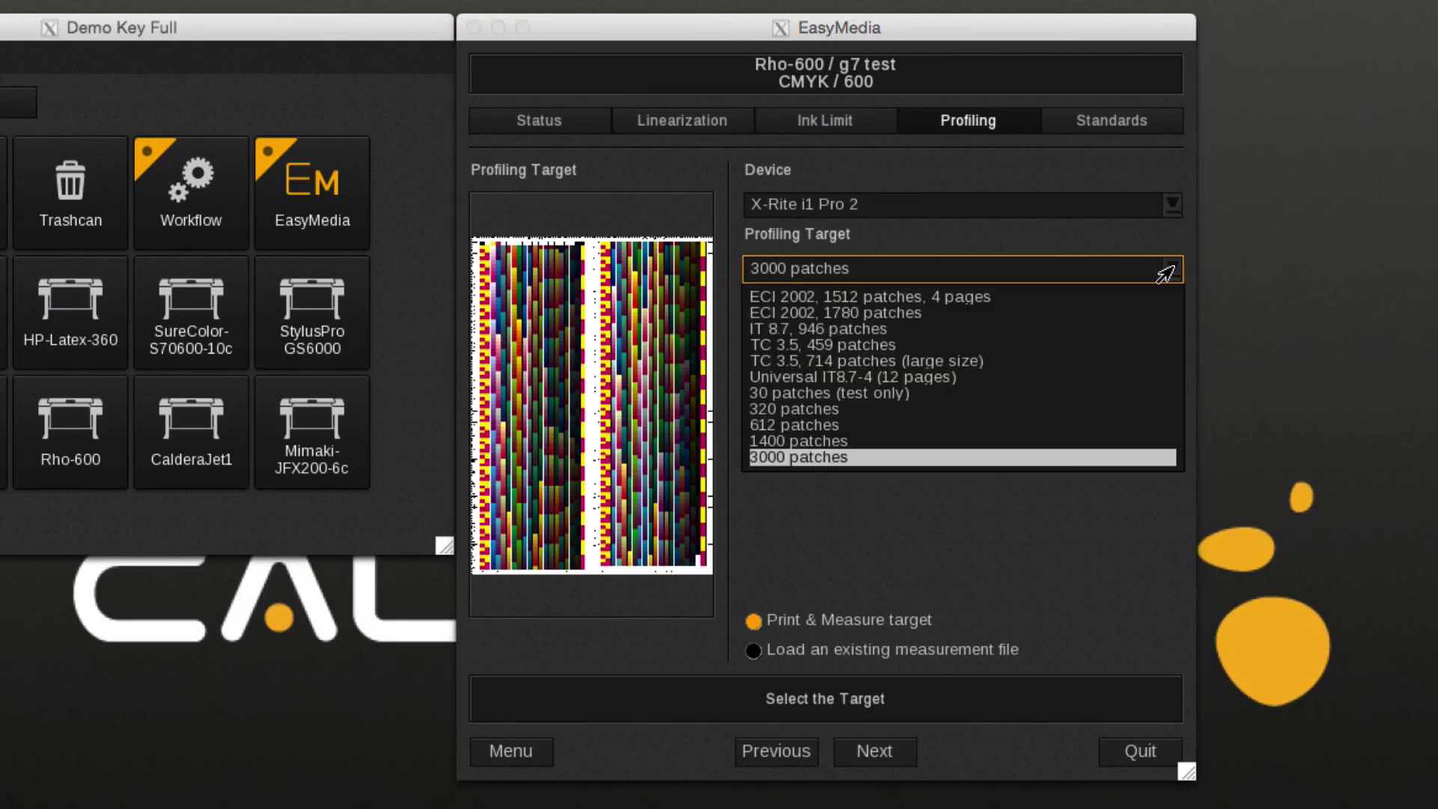